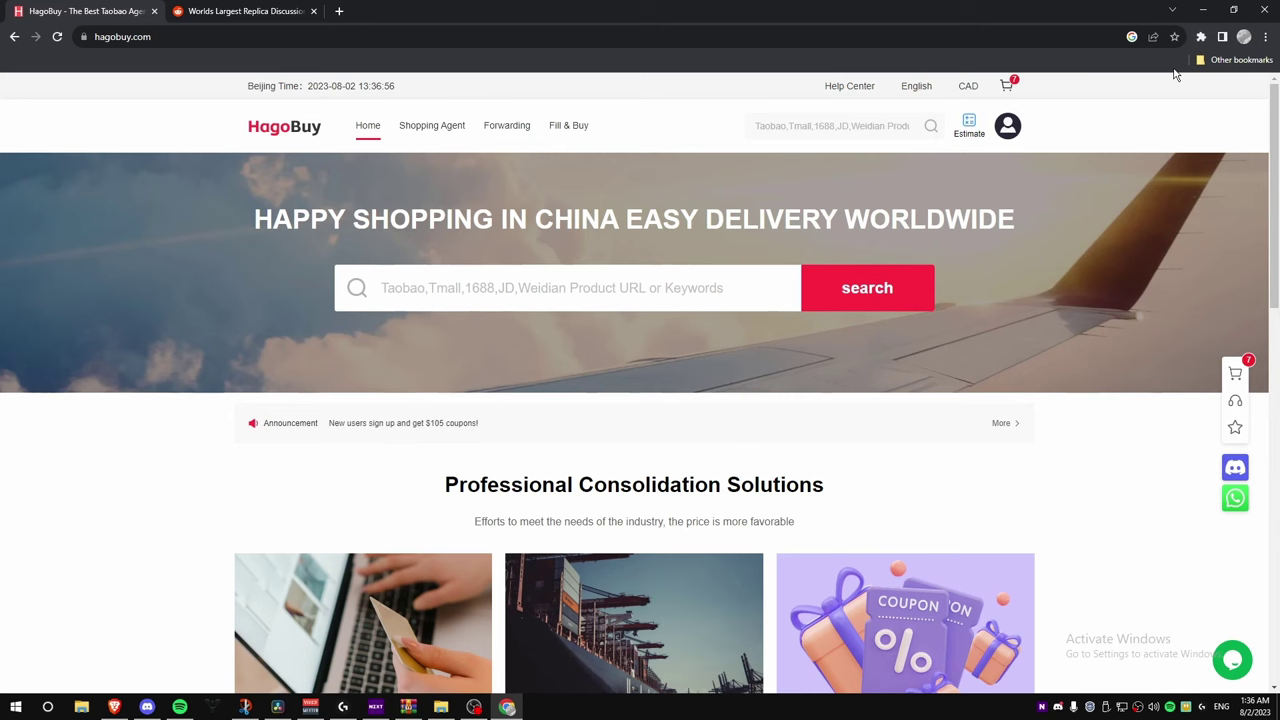
# - Look over the HagoBuy homepage, from the product search to the purchasing, warehouse, quality check and global shipping descriptions
pyautogui.moveTo(1010, 124)
pyautogui.scroll(-2, 878, 255)
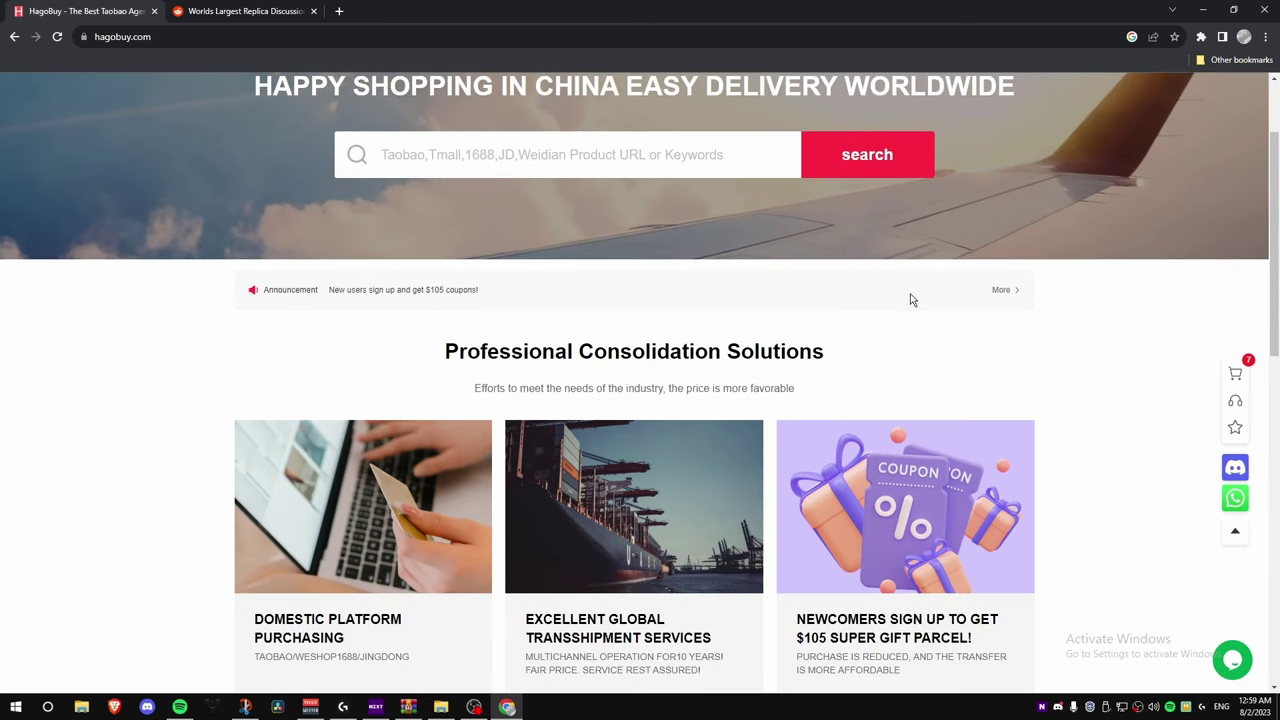
pyautogui.scroll(-5, 908, 297)
pyautogui.scroll(-4, 949, 302)
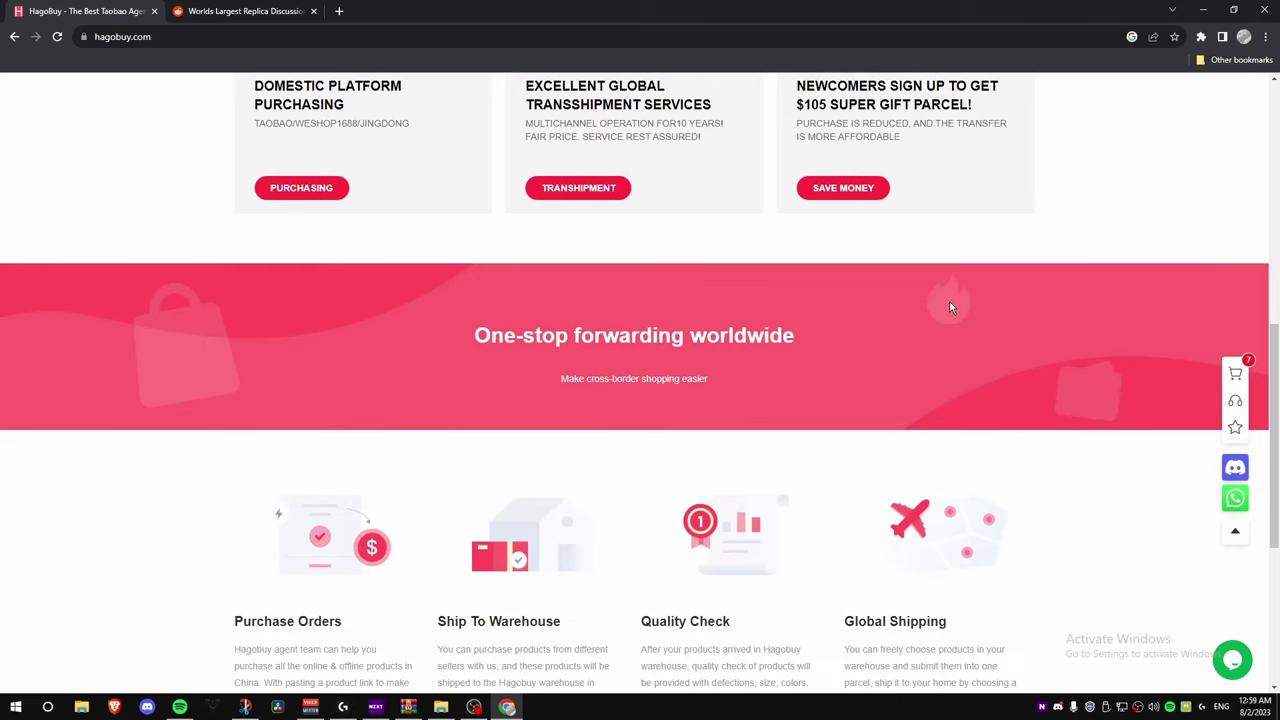
pyautogui.scroll(-2, 378, 410)
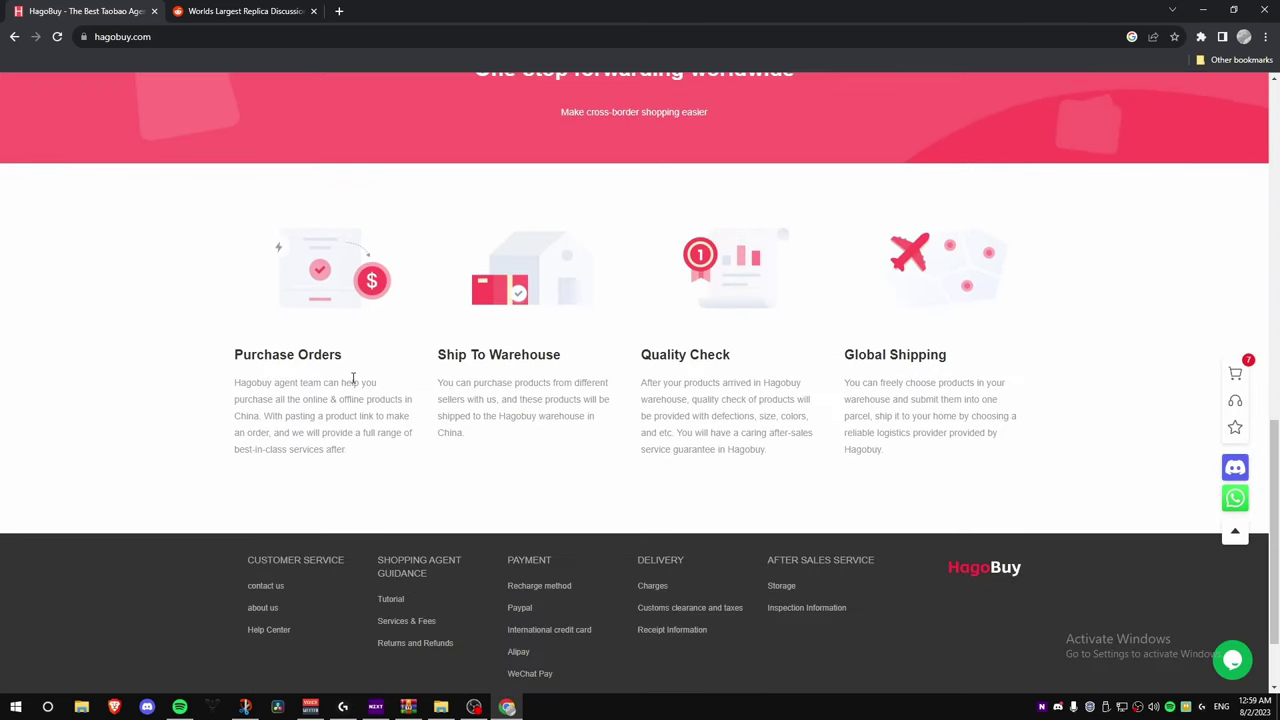
pyautogui.scroll(1, 351, 380)
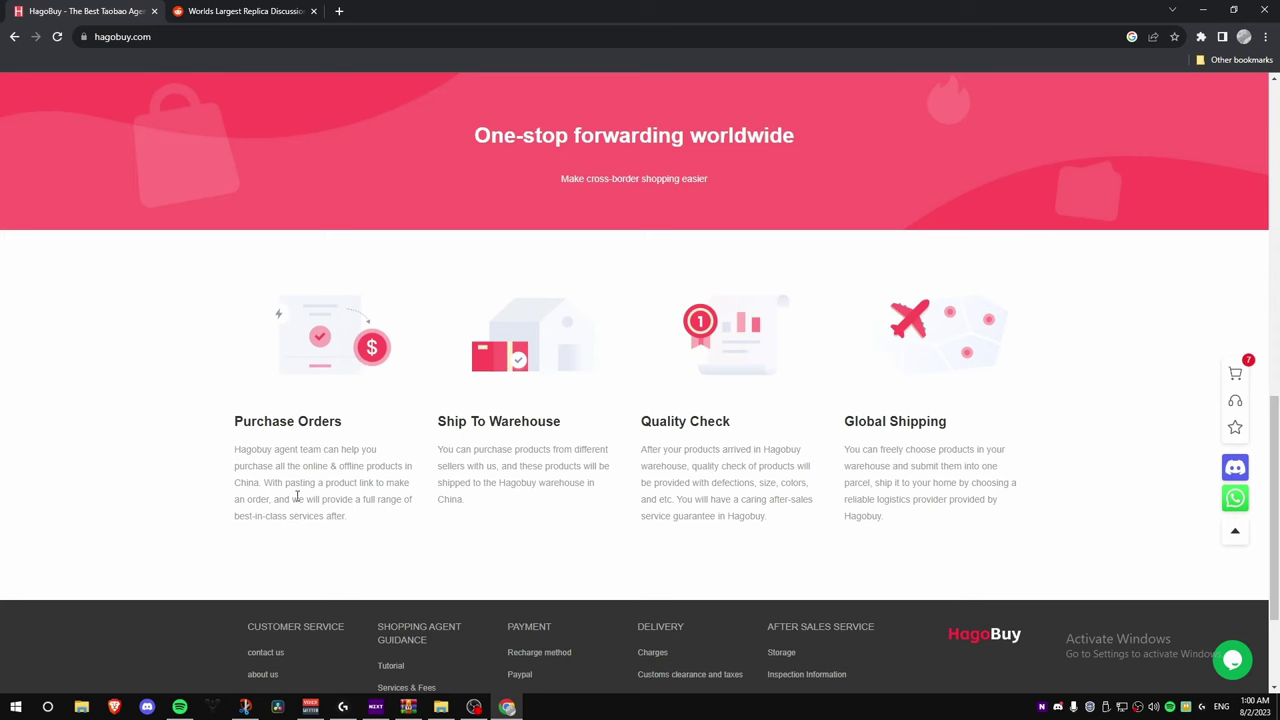
pyautogui.scroll(10, 303, 458)
pyautogui.click(505, 287)
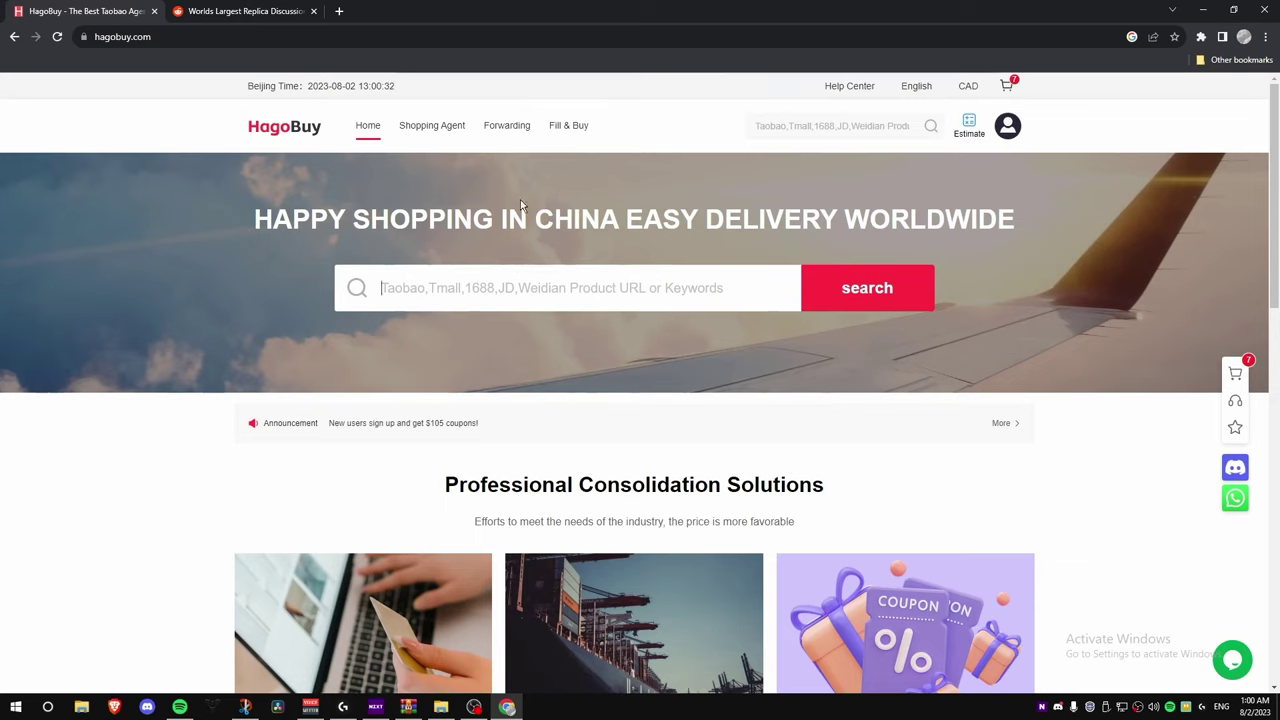
# - Switch to the r/FashionReps subreddit and search it for "mihara"
pyautogui.click(275, 10)
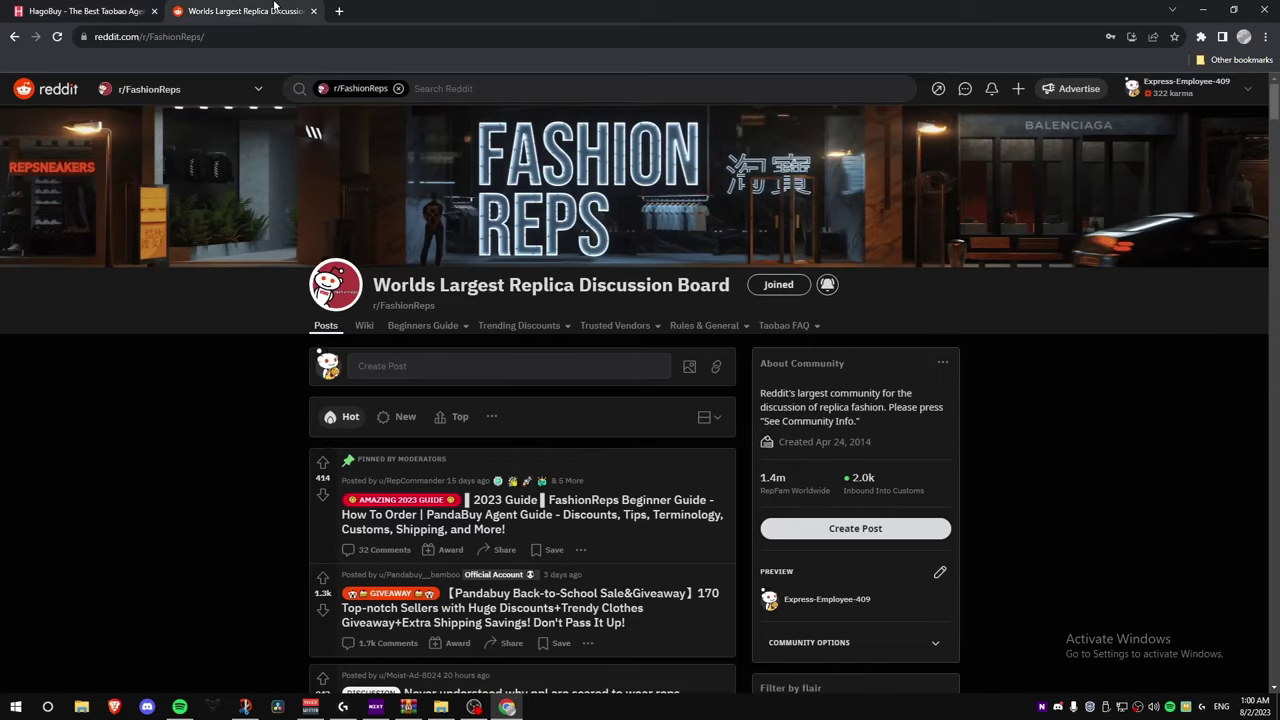
pyautogui.scroll(-1, 421, 190)
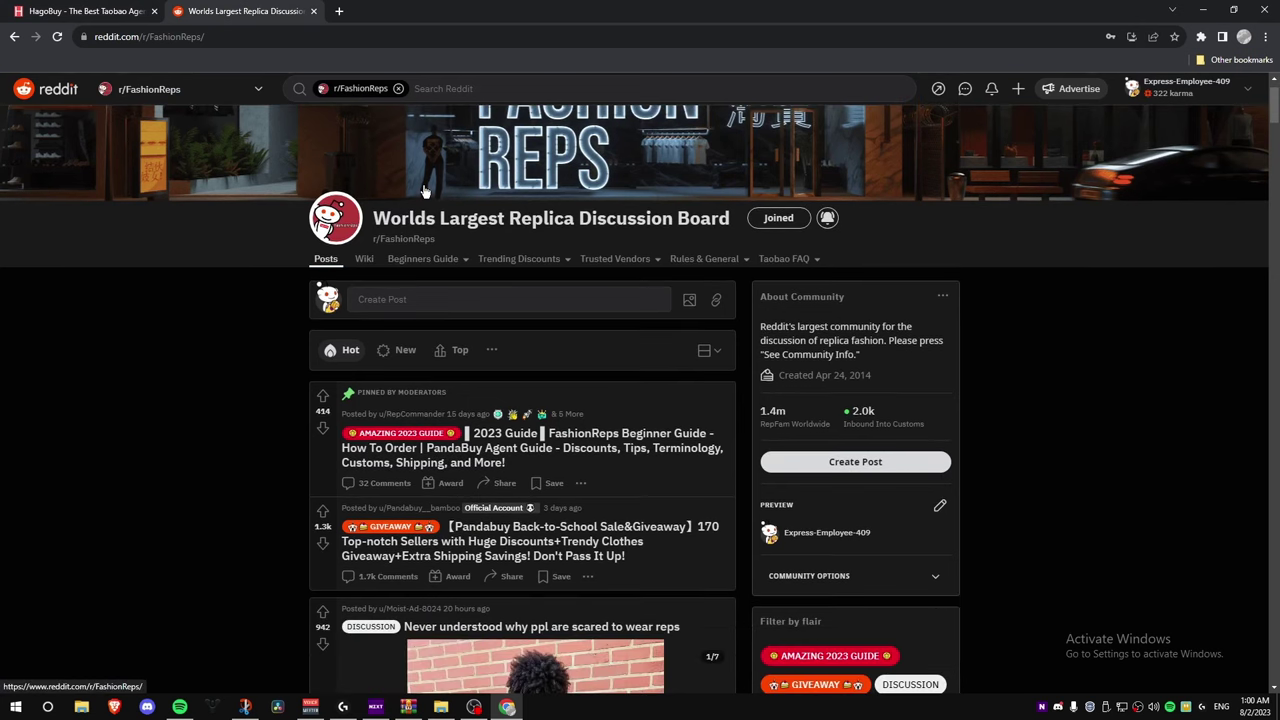
pyautogui.scroll(1, 421, 190)
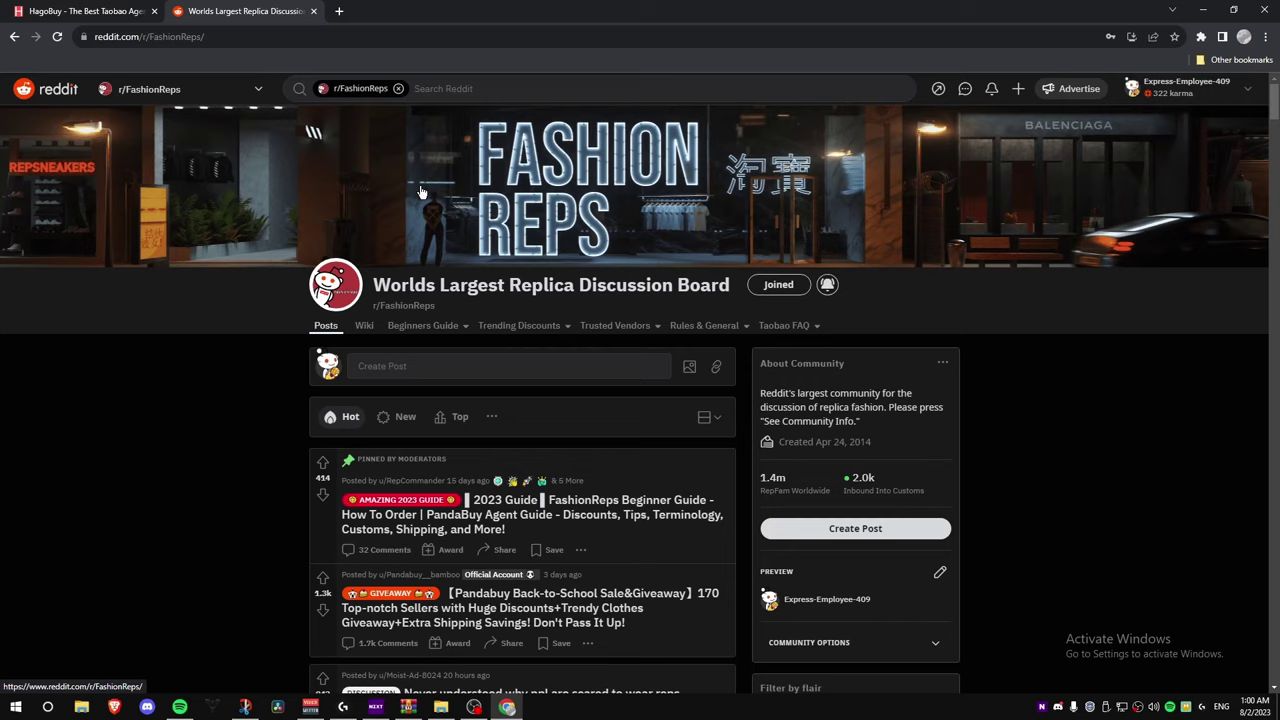
pyautogui.click(455, 88)
pyautogui.write('mihara')
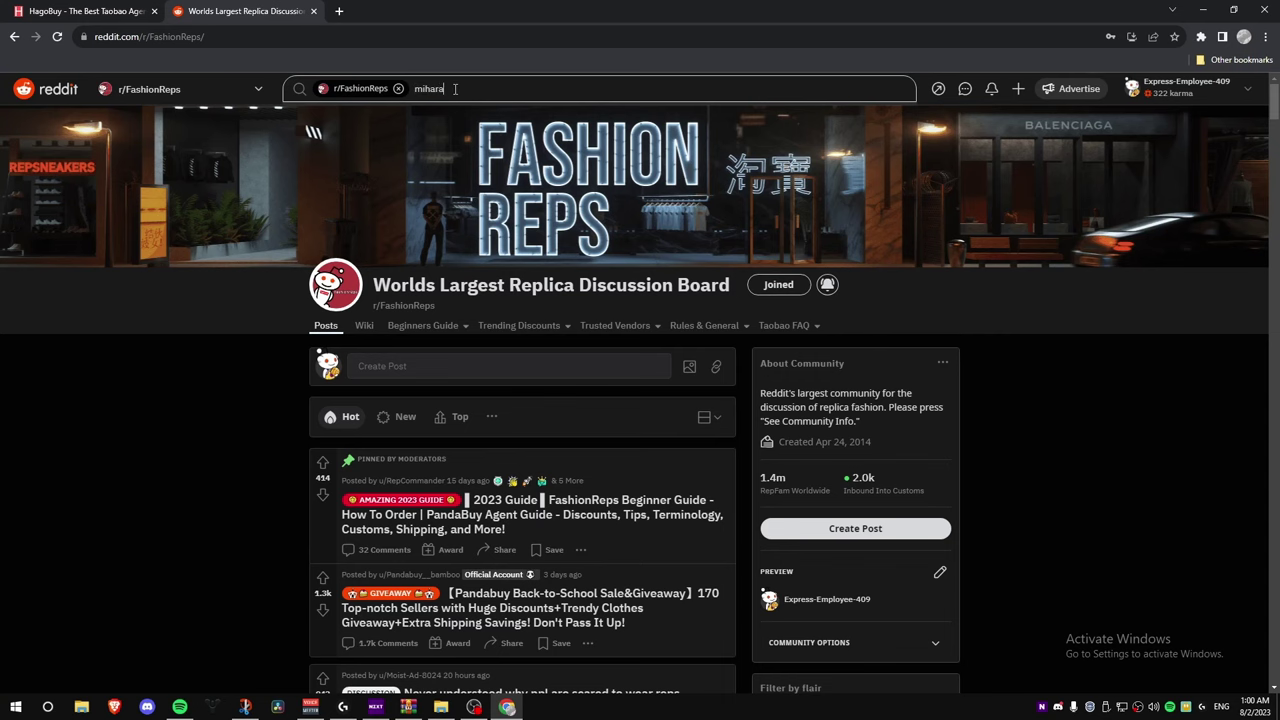
pyautogui.press('Return')
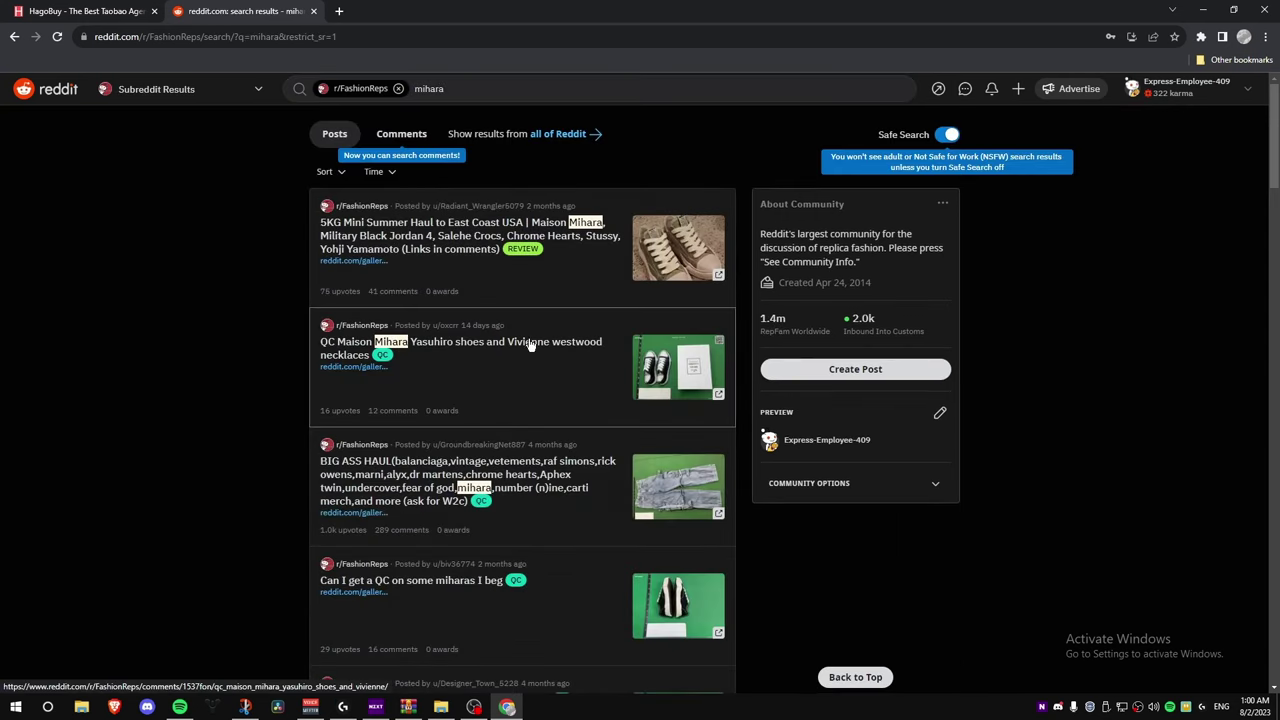
# - Open the post "QC Maison Mihara Yasuhiro shoes and Vivienne westwood necklaces", copy its W2C Taobao link address and look through the comments
pyautogui.click(535, 345)
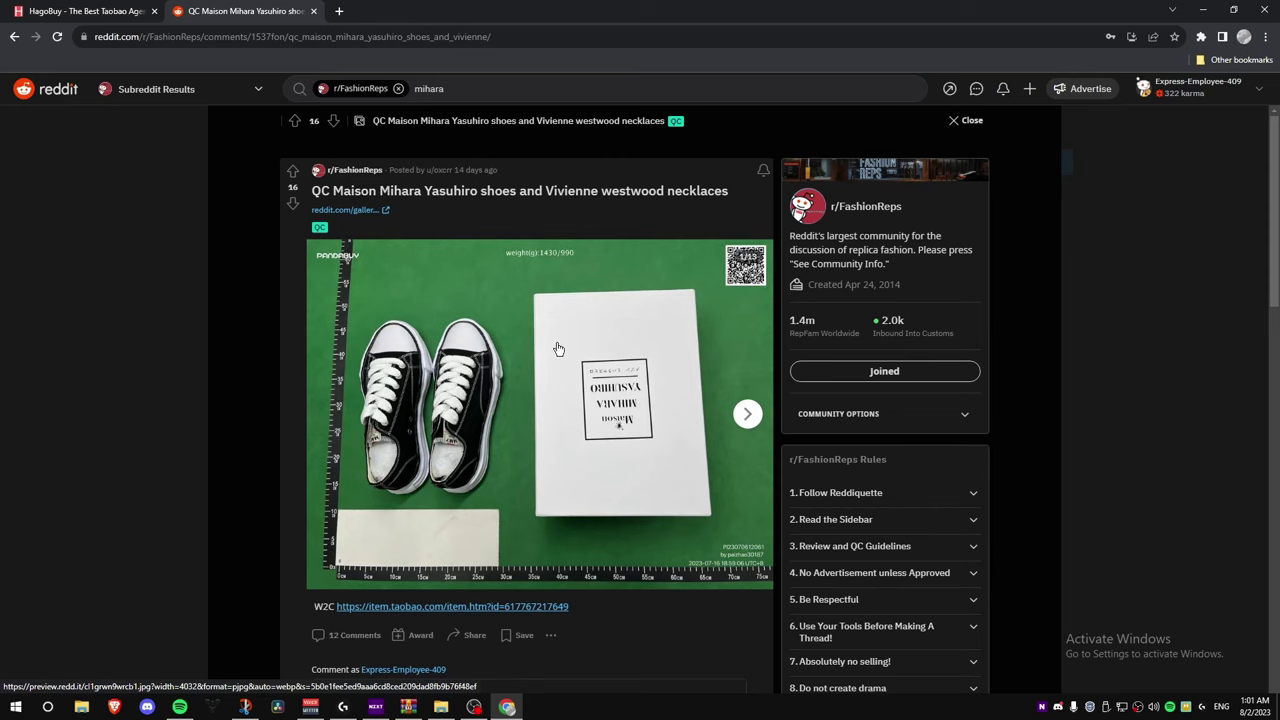
pyautogui.scroll(-2, 558, 348)
pyautogui.rightClick(365, 406)
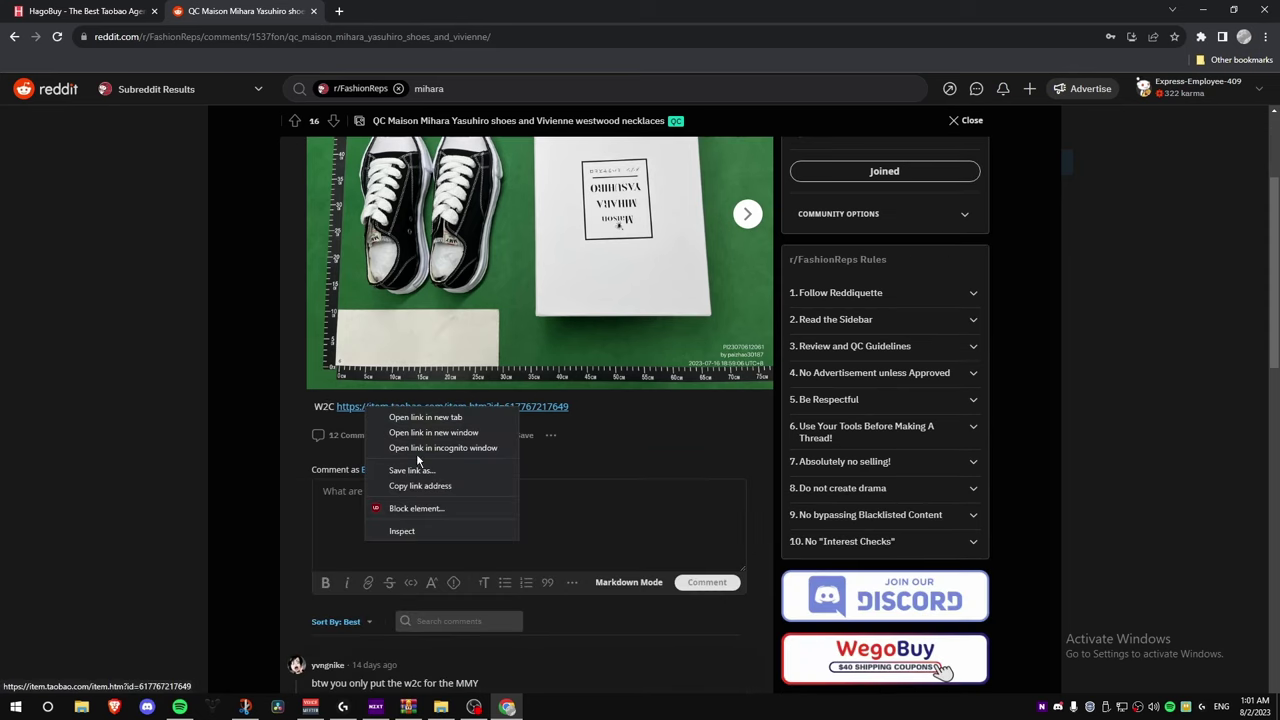
pyautogui.click(420, 486)
pyautogui.scroll(-3, 426, 488)
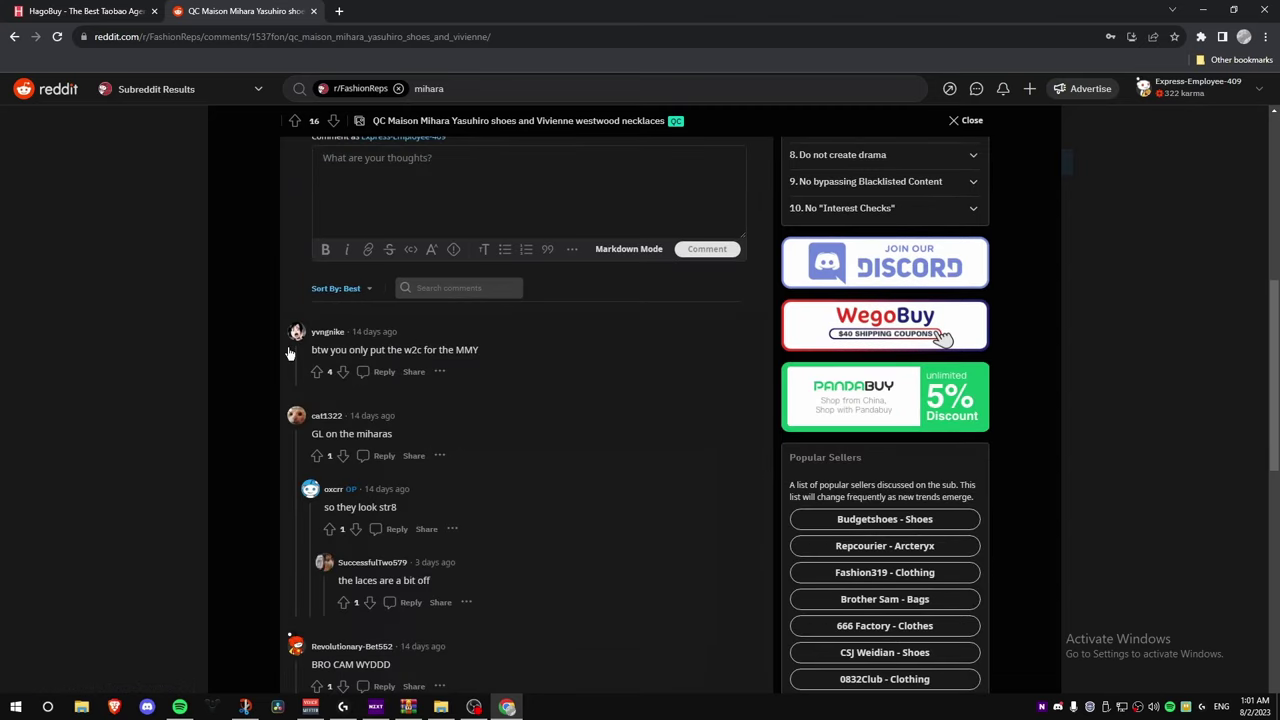
pyautogui.scroll(-6, 288, 352)
pyautogui.scroll(4, 432, 370)
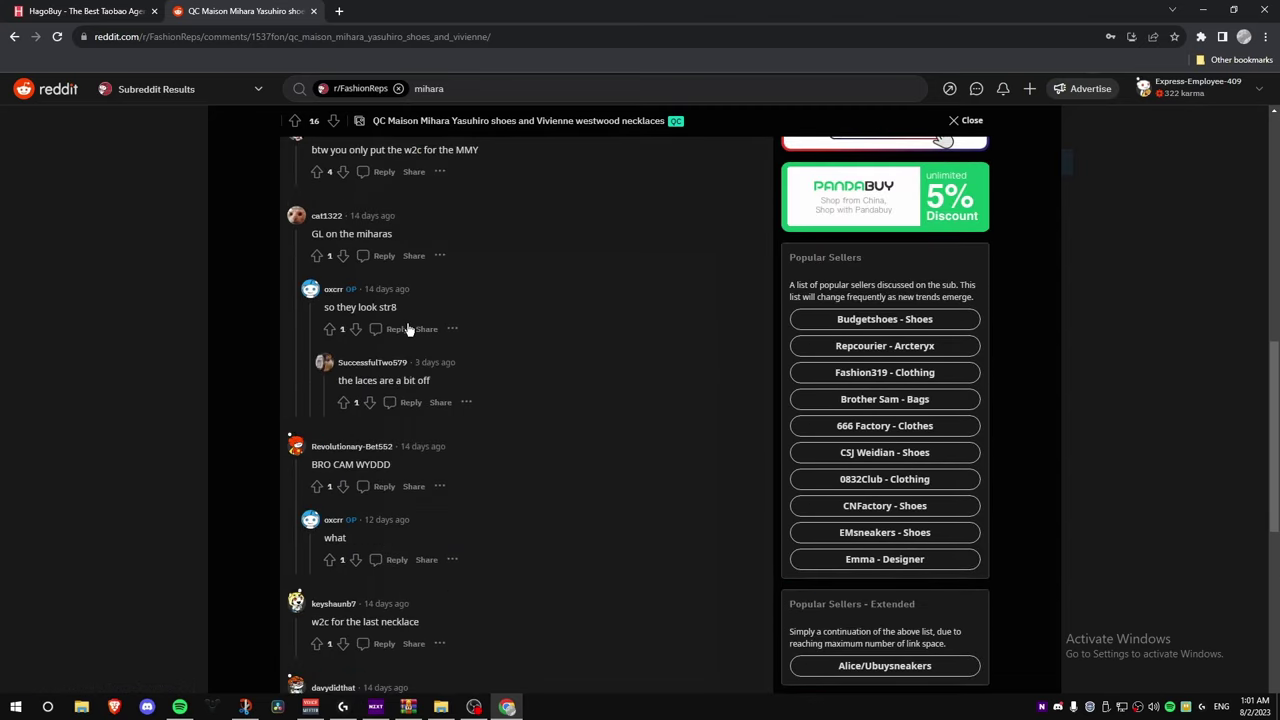
# - Open the post "Can I get a QC on some miharas I beg" from the search results and locate its Taobao links
pyautogui.click(158, 311)
pyautogui.scroll(-1, 497, 537)
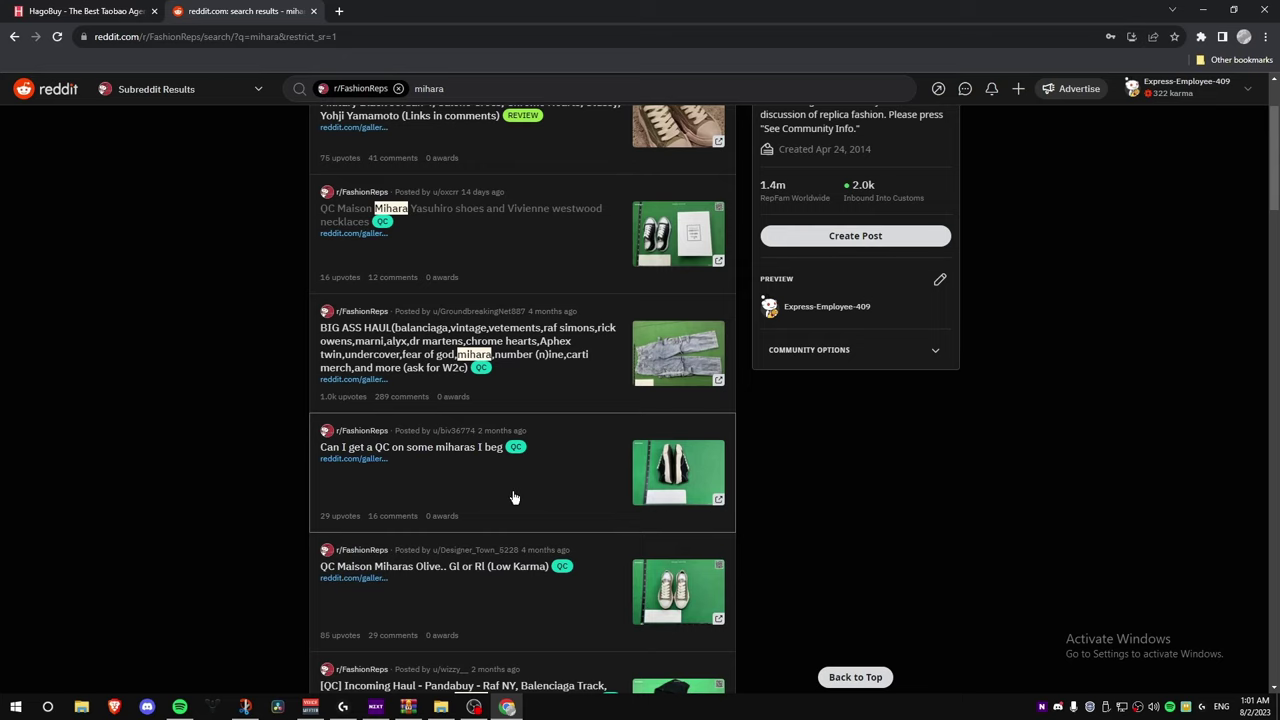
pyautogui.click(513, 497)
pyautogui.scroll(-2, 692, 407)
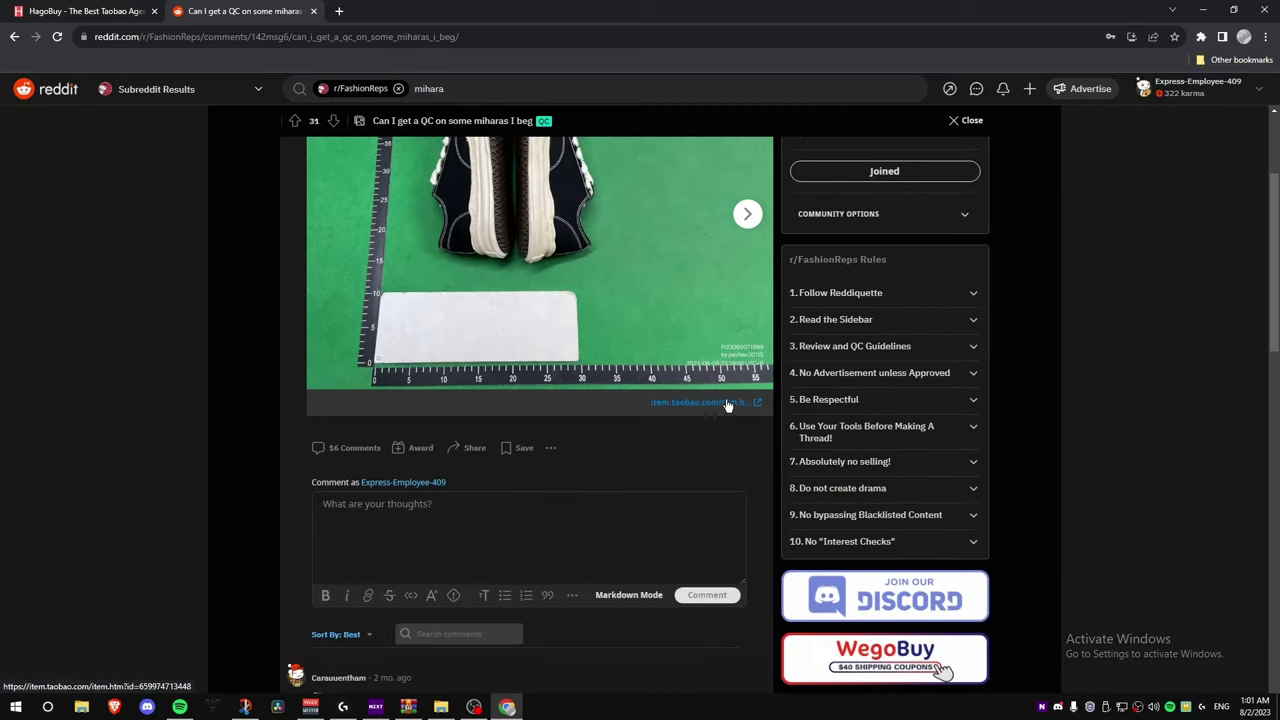
pyautogui.scroll(-4, 728, 405)
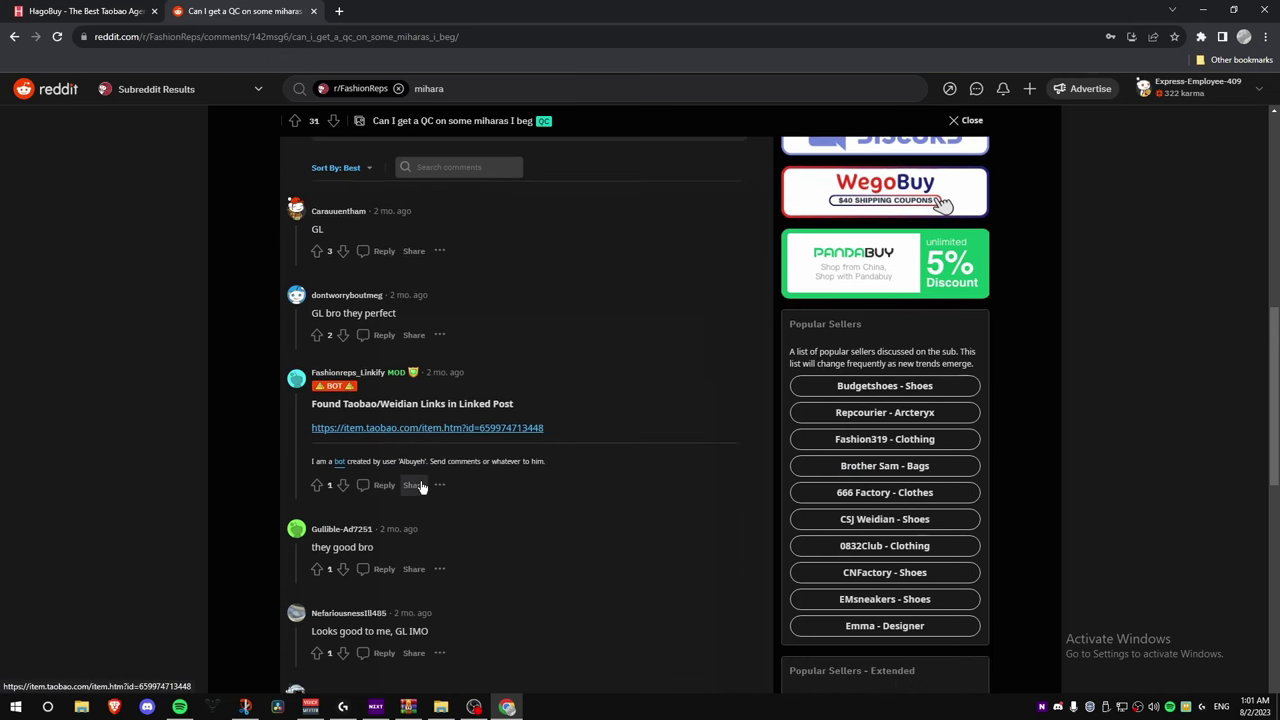
pyautogui.rightClick(396, 428)
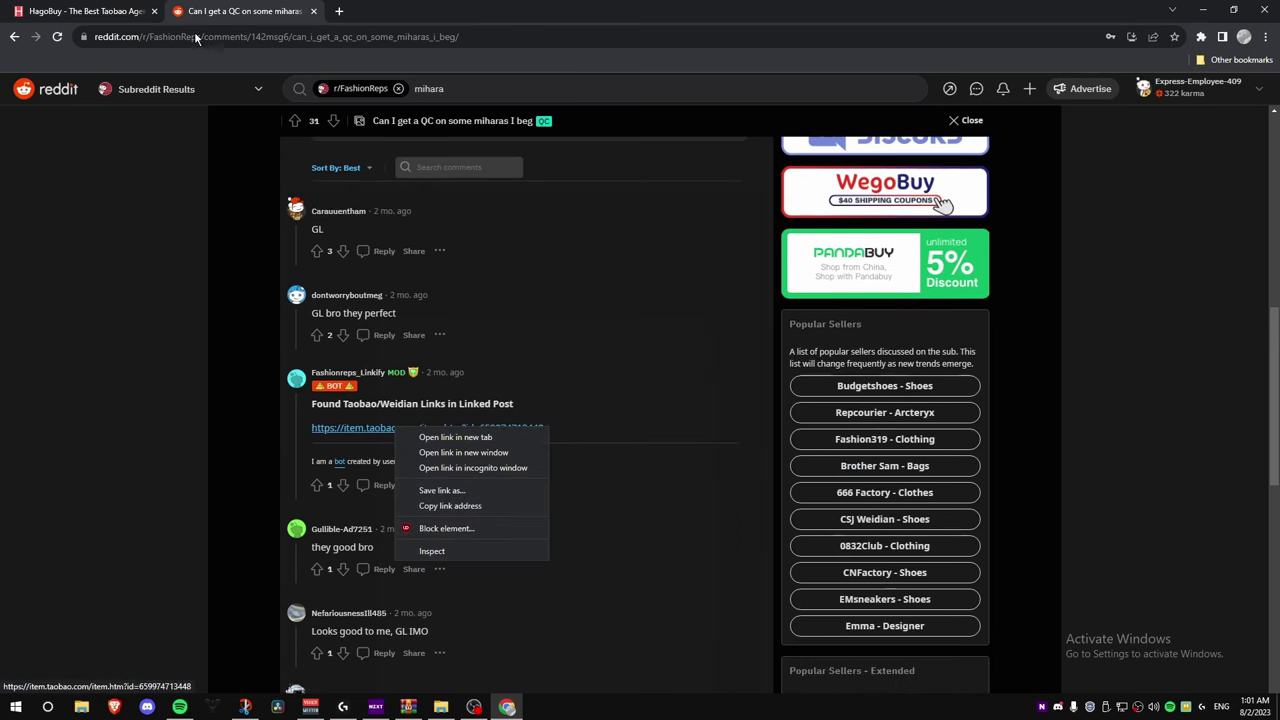
# - Return to HagoBuy and look up the copied Taobao link to open the shoes' product page
pyautogui.click(85, 11)
pyautogui.click(513, 295)
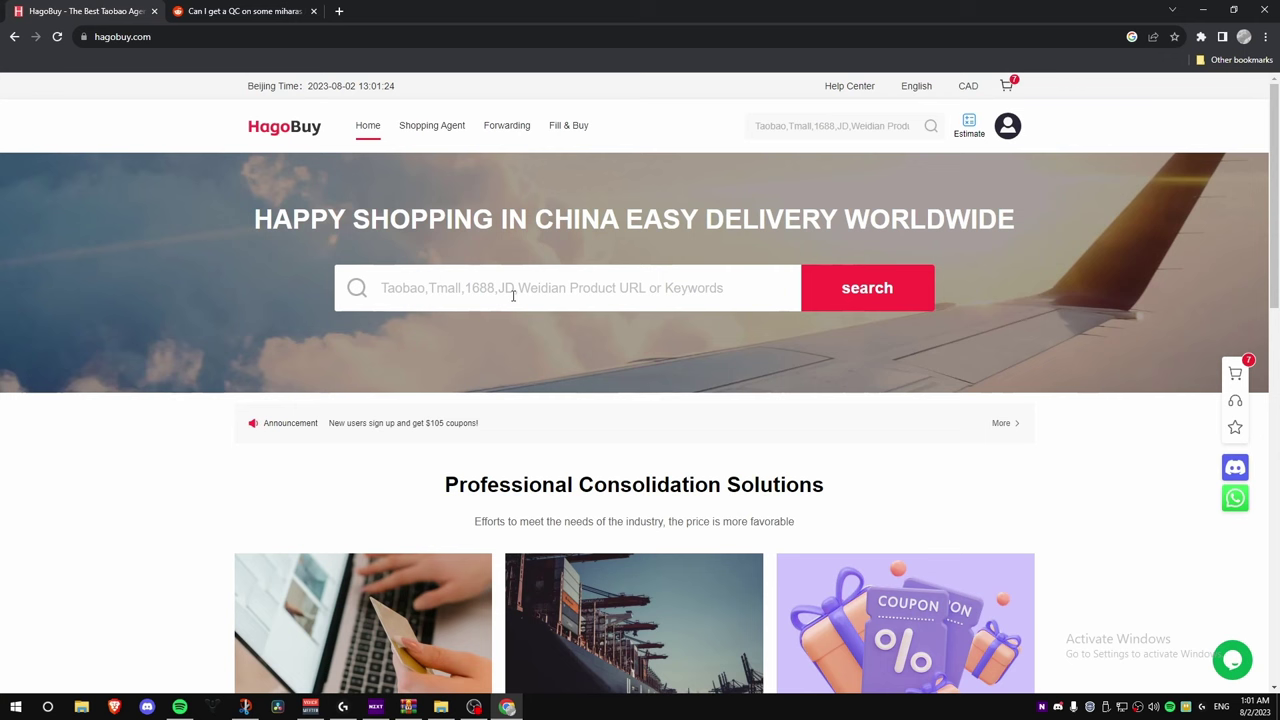
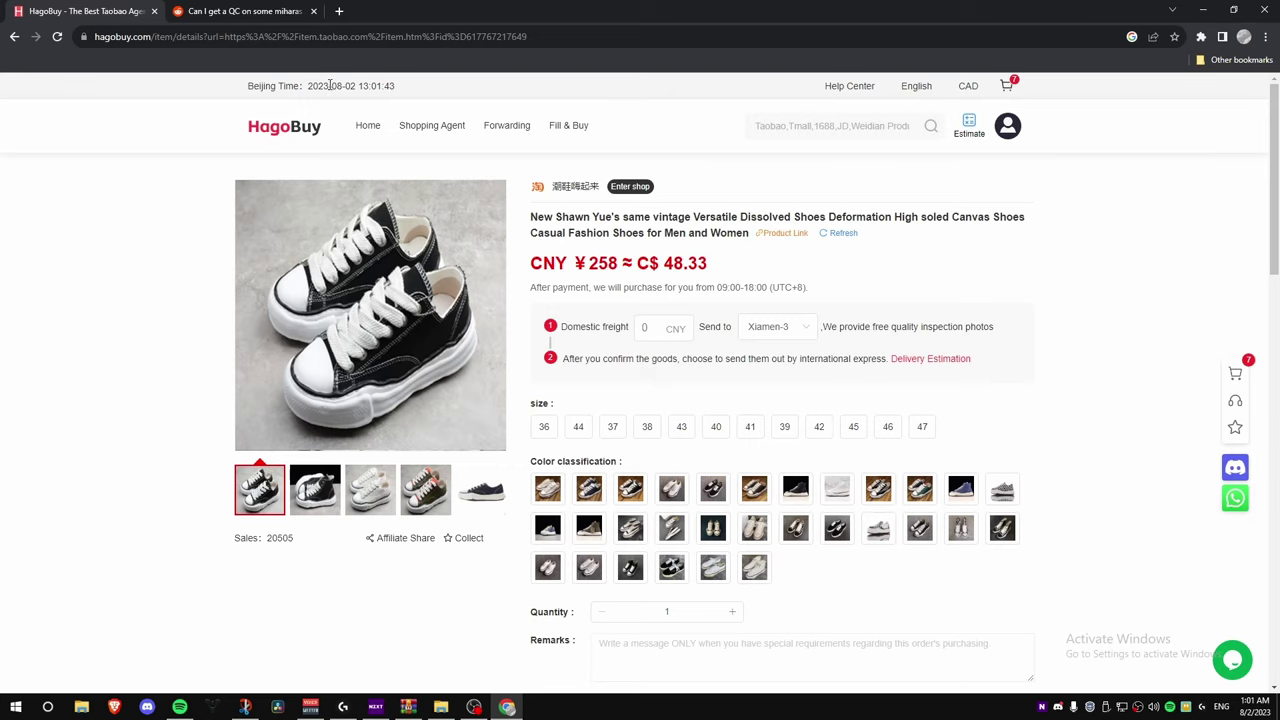
# - Search Google for "us foot size to eur" in a new tab
pyautogui.click(339, 11)
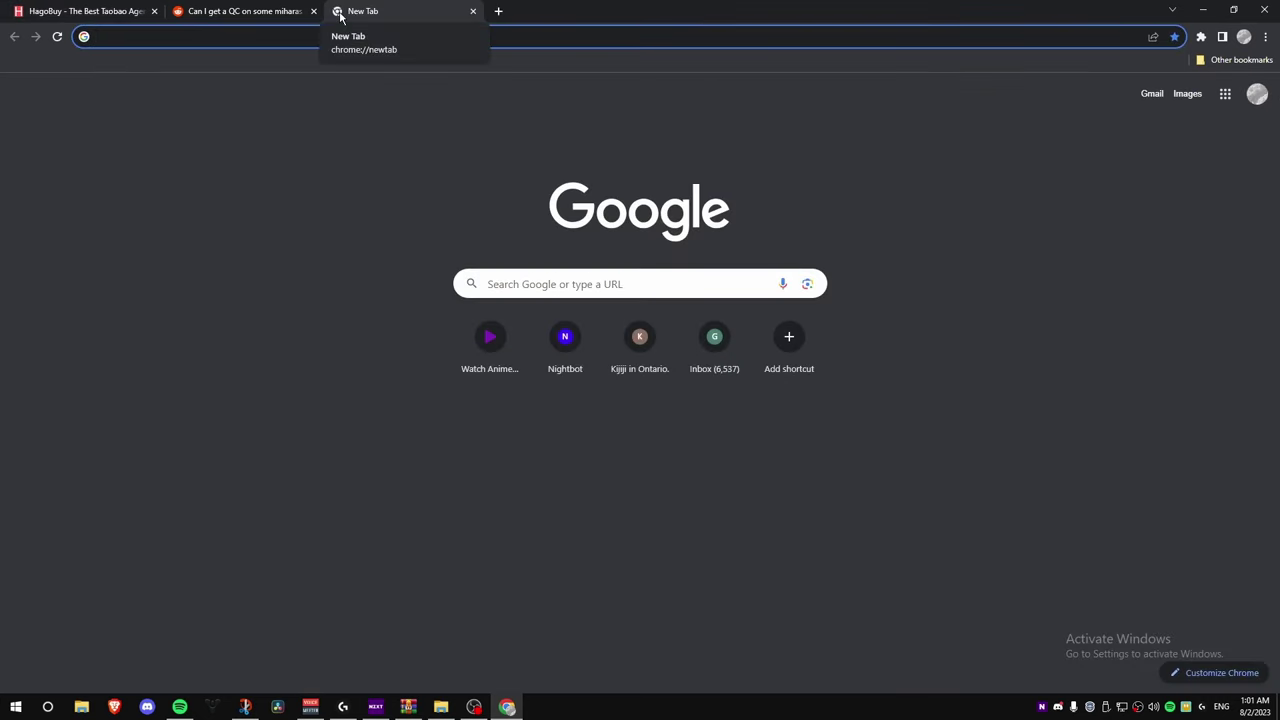
pyautogui.write('us foot')
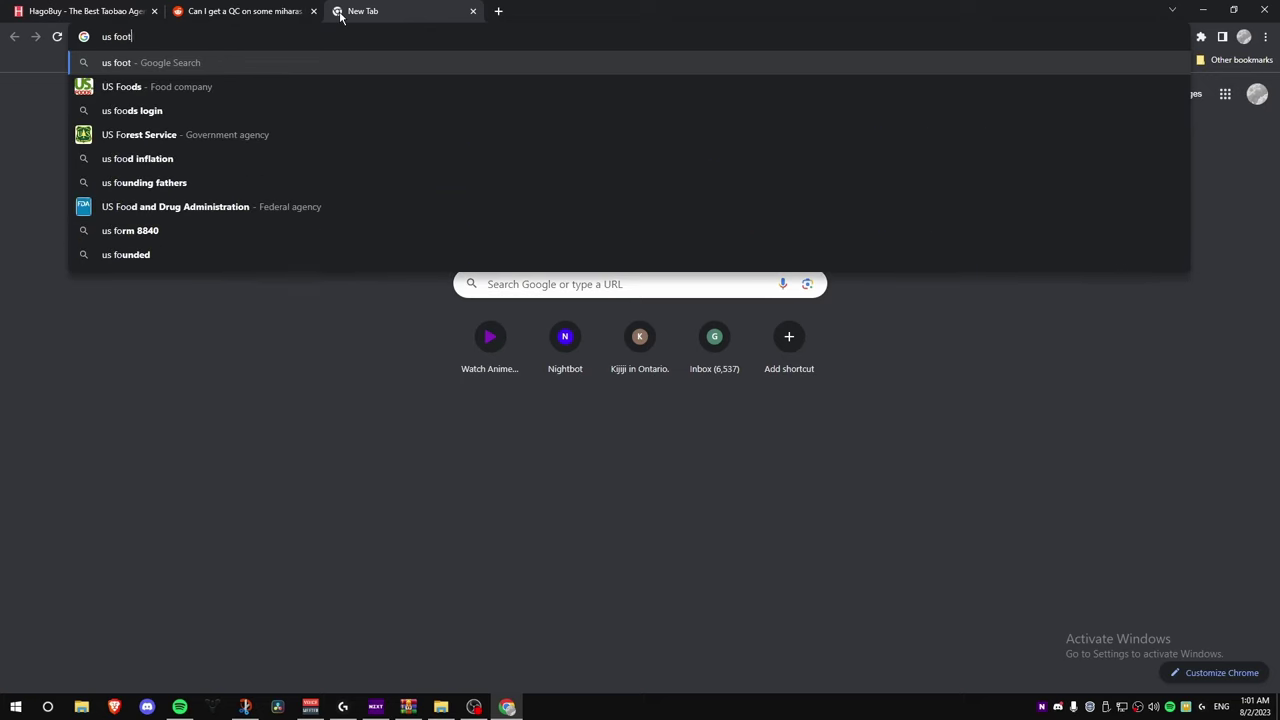
pyautogui.write(' size to eur')
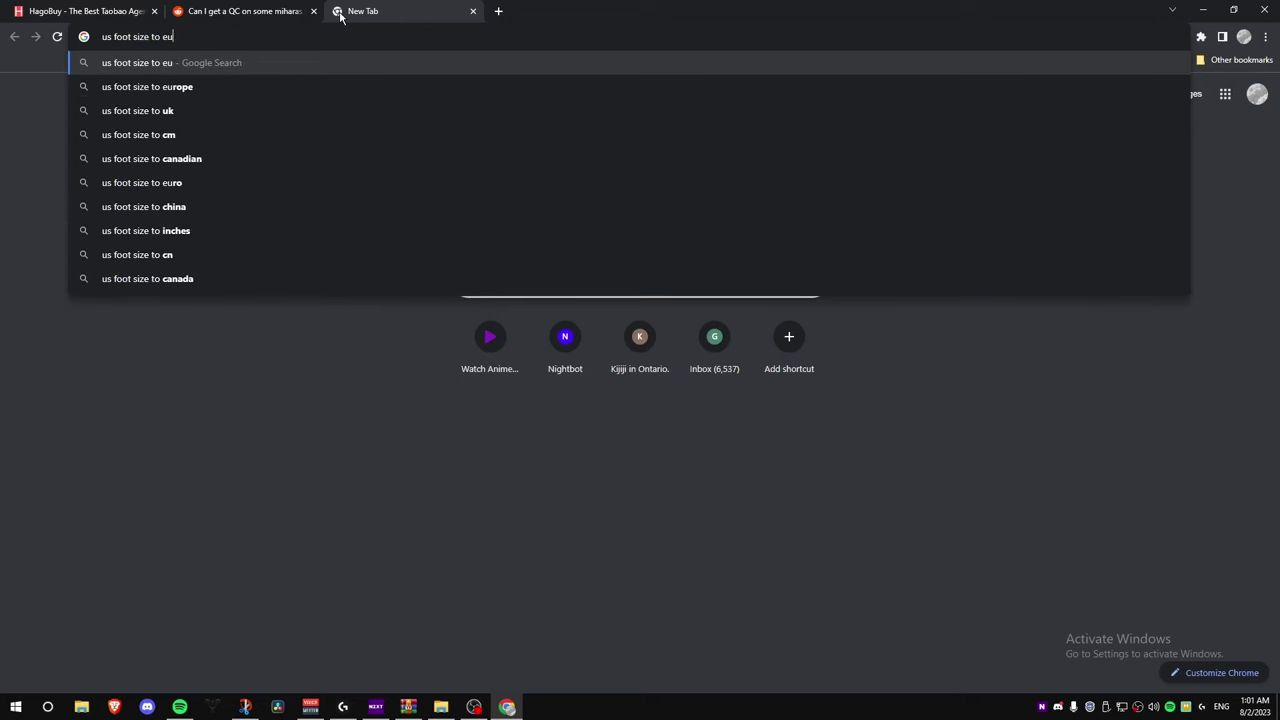
pyautogui.press('Return')
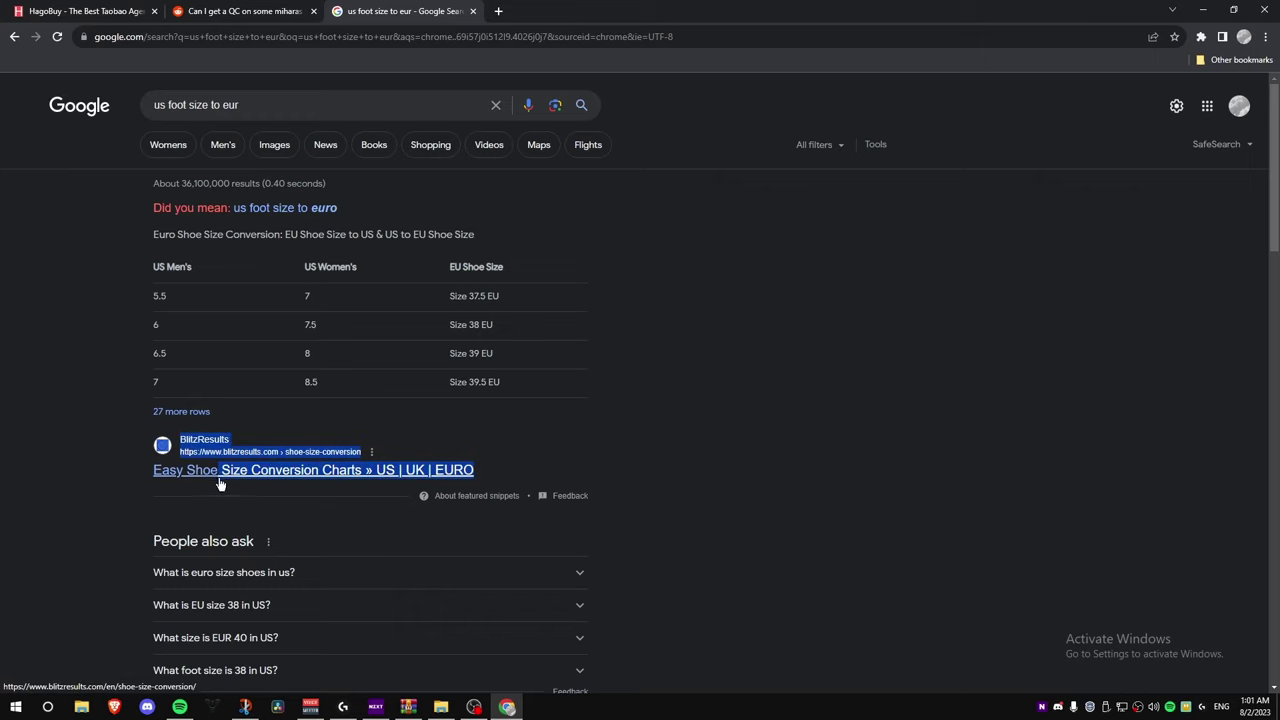
# - Open the BlitzResults shoe size conversion chart and look up the EU size for US men's 10.5
pyautogui.click(220, 474)
pyautogui.scroll(-3, 318, 472)
pyautogui.scroll(-1, 320, 470)
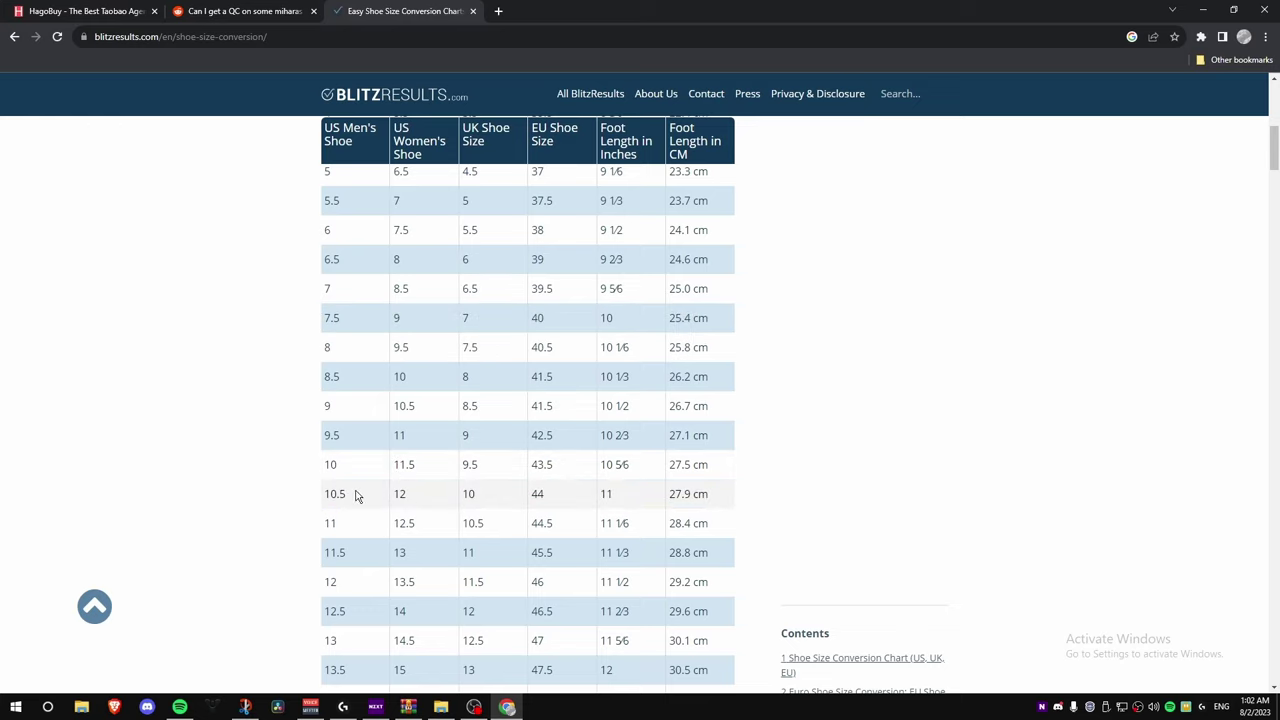
pyautogui.doubleClick(538, 494)
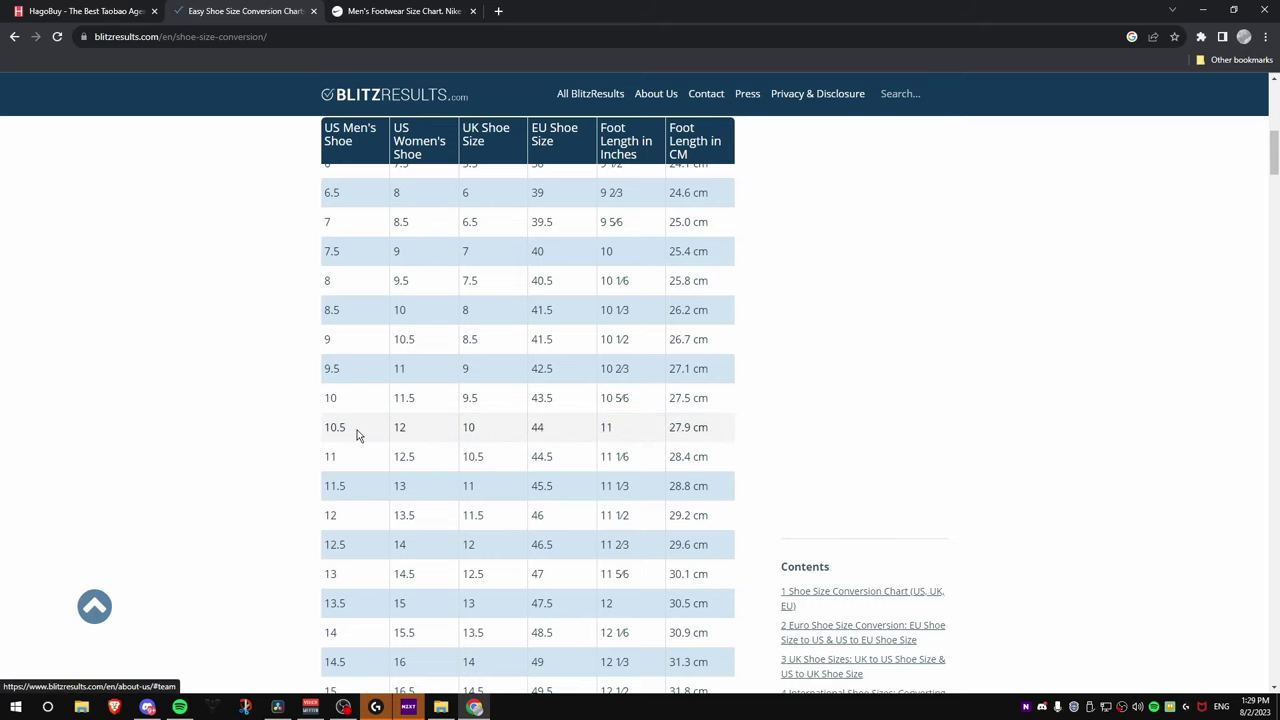
# - Check the EU equivalent of US men's 10.5 in Nike's men's footwear size chart
pyautogui.click(400, 11)
pyautogui.scroll(-2, 428, 280)
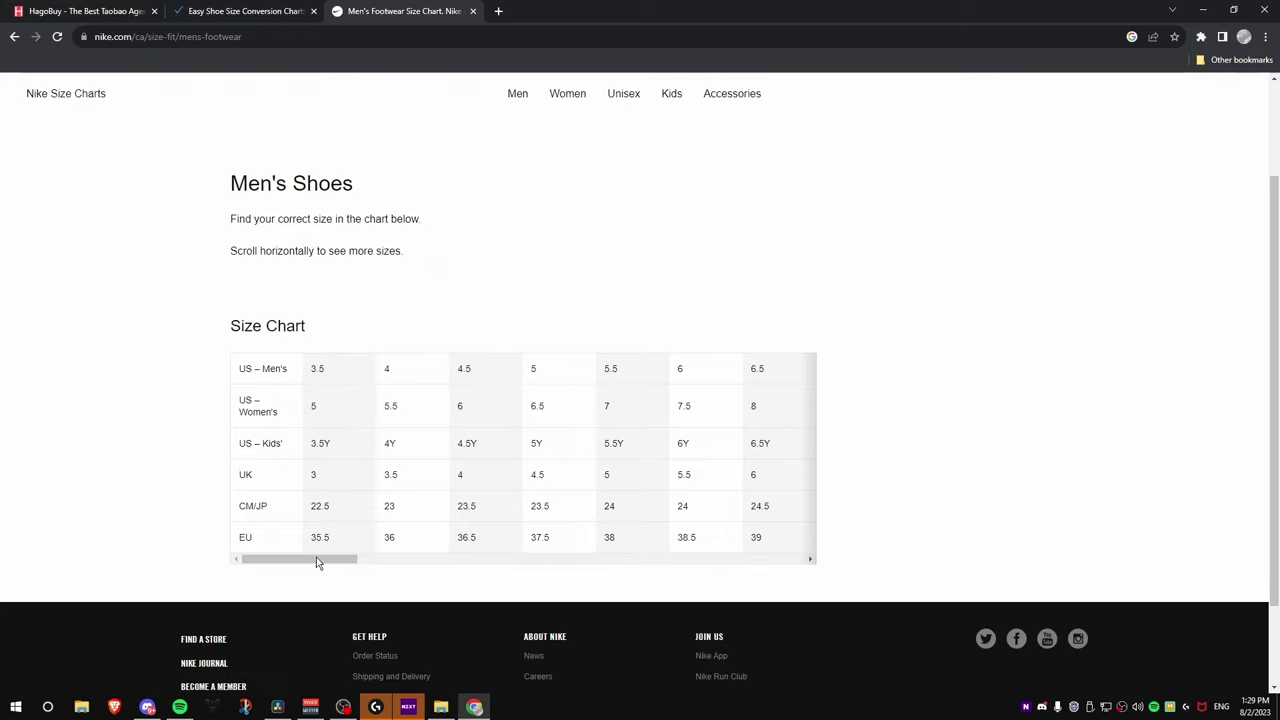
pyautogui.moveTo(316, 560); pyautogui.dragTo(421, 542)
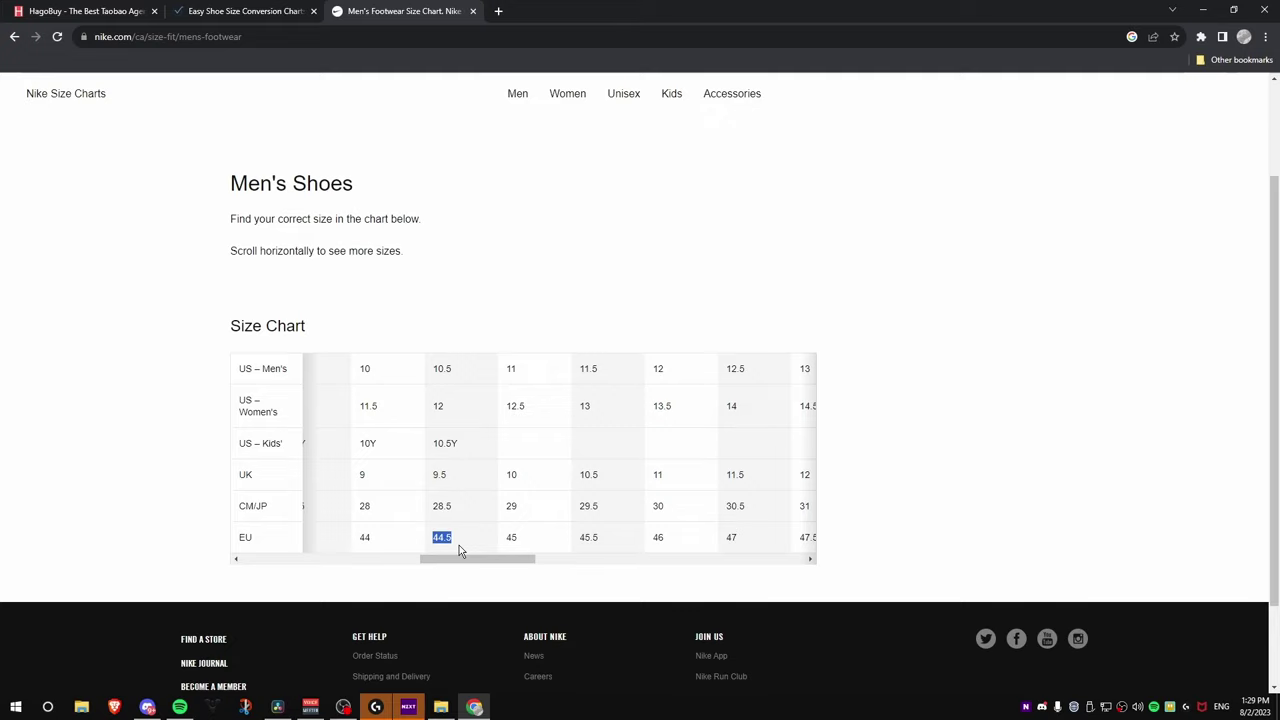
pyautogui.click(62, 11)
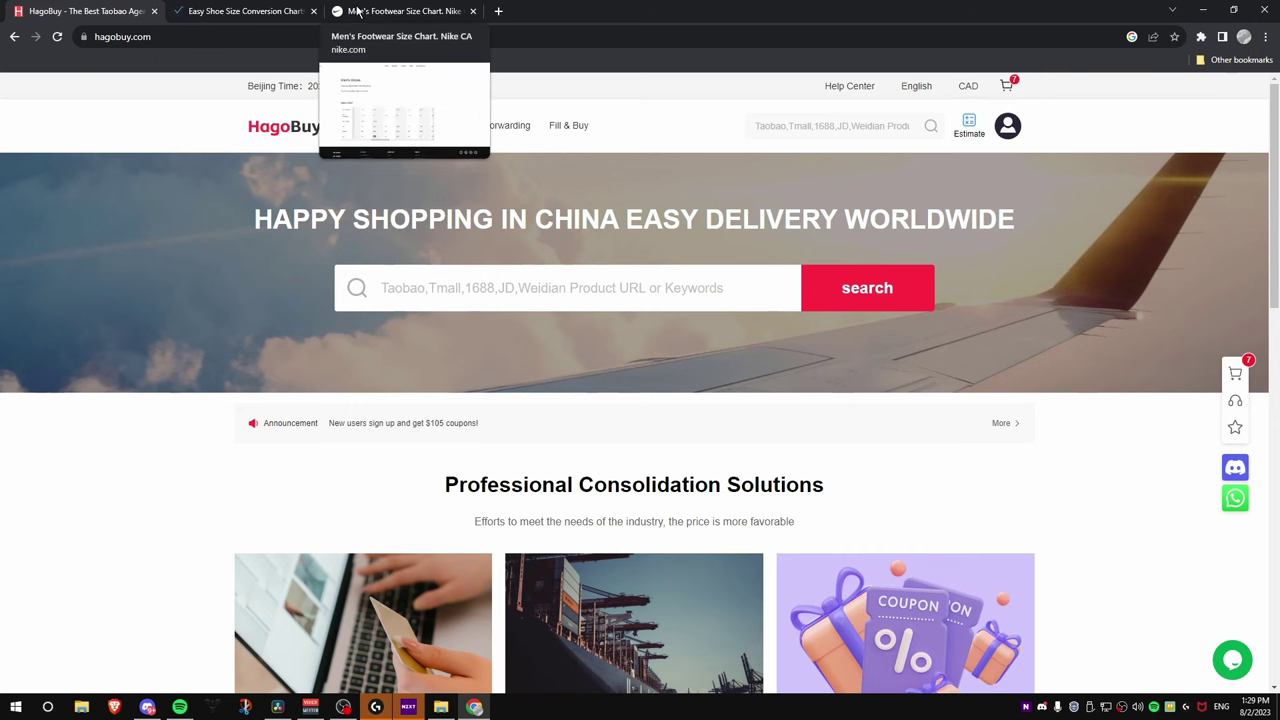
pyautogui.click(400, 11)
# - On the HagoBuy product page, choose the black shoes in size 44 and add them to the shopping cart
pyautogui.click(143, 10)
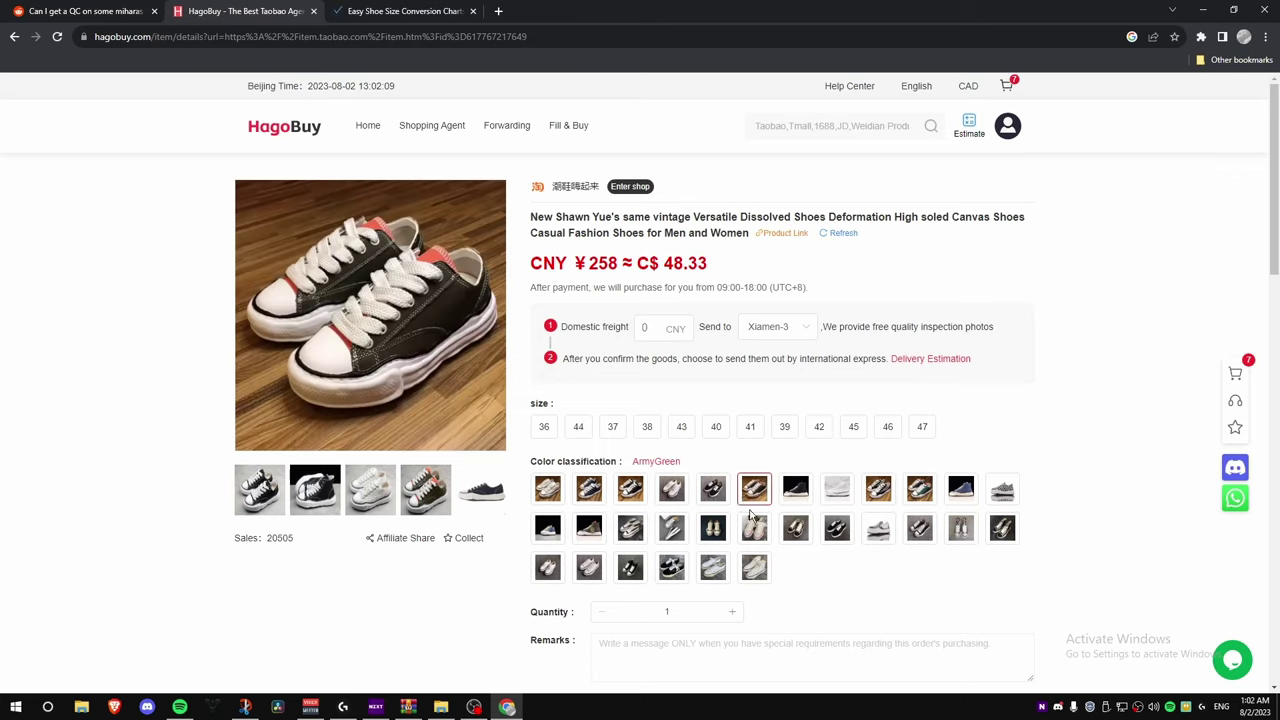
pyautogui.click(624, 495)
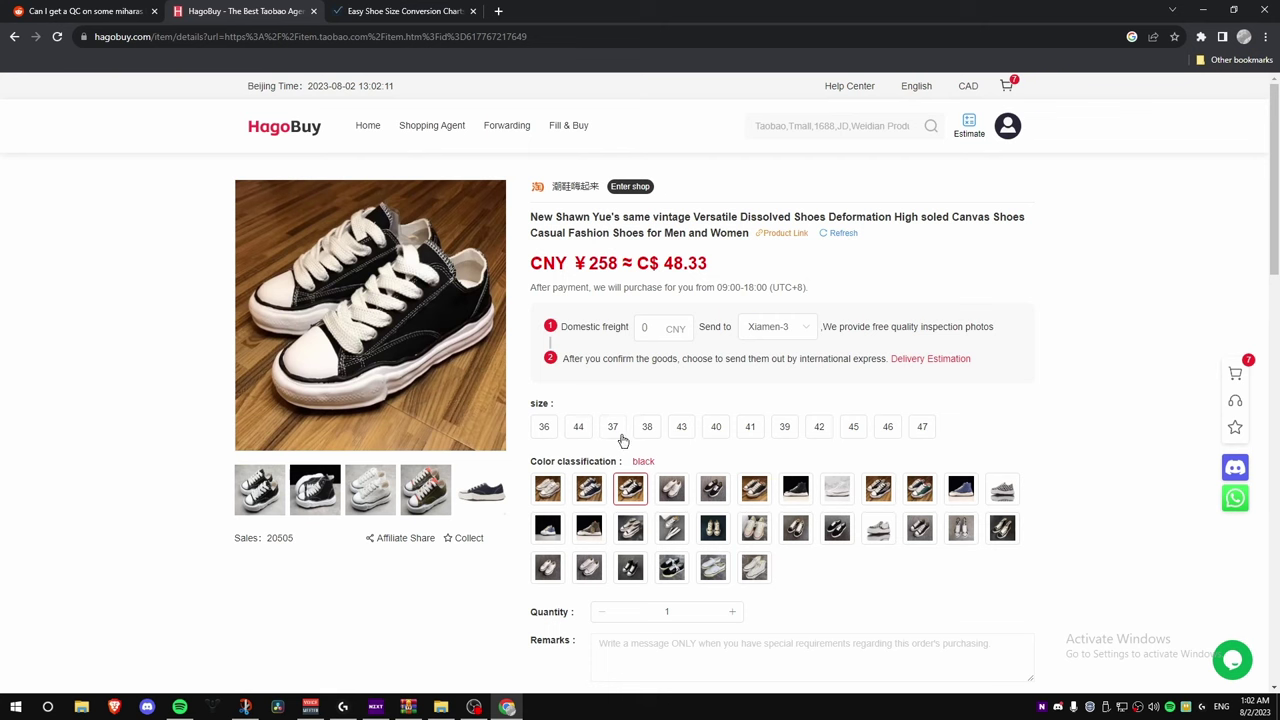
pyautogui.click(578, 426)
pyautogui.scroll(-2, 638, 510)
pyautogui.scroll(-1, 729, 663)
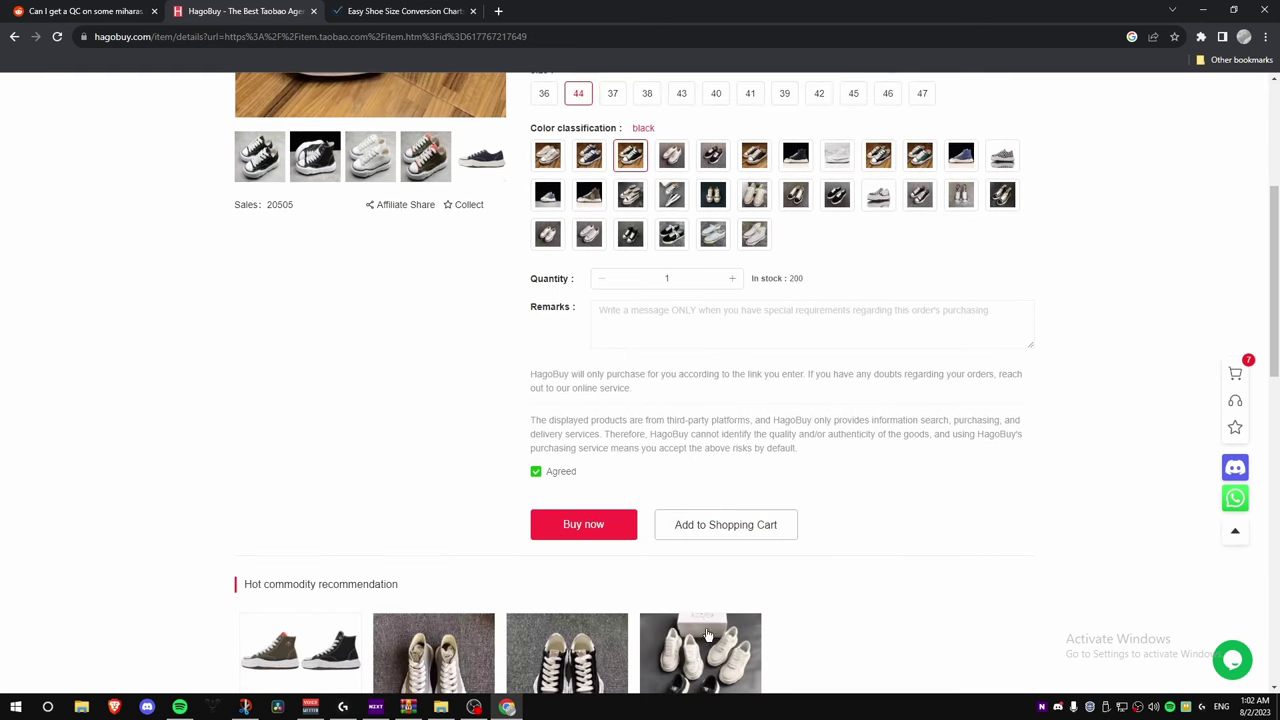
pyautogui.click(730, 526)
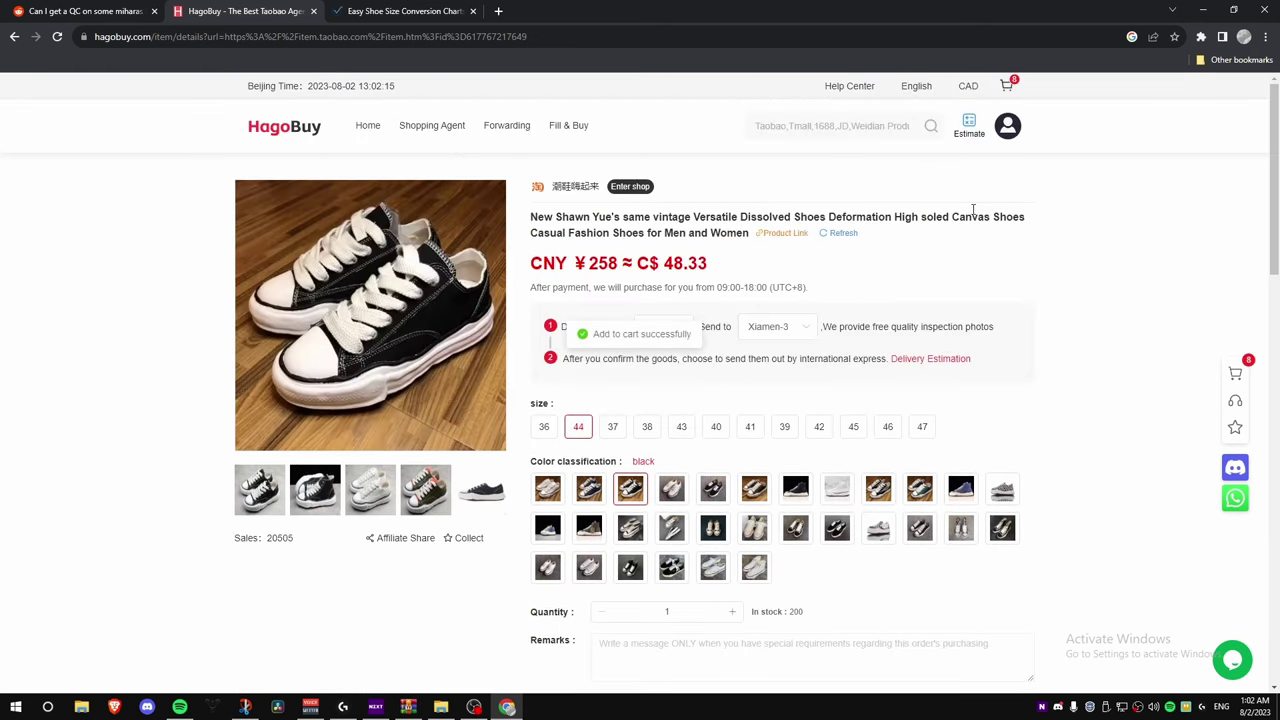
pyautogui.scroll(-2, 727, 471)
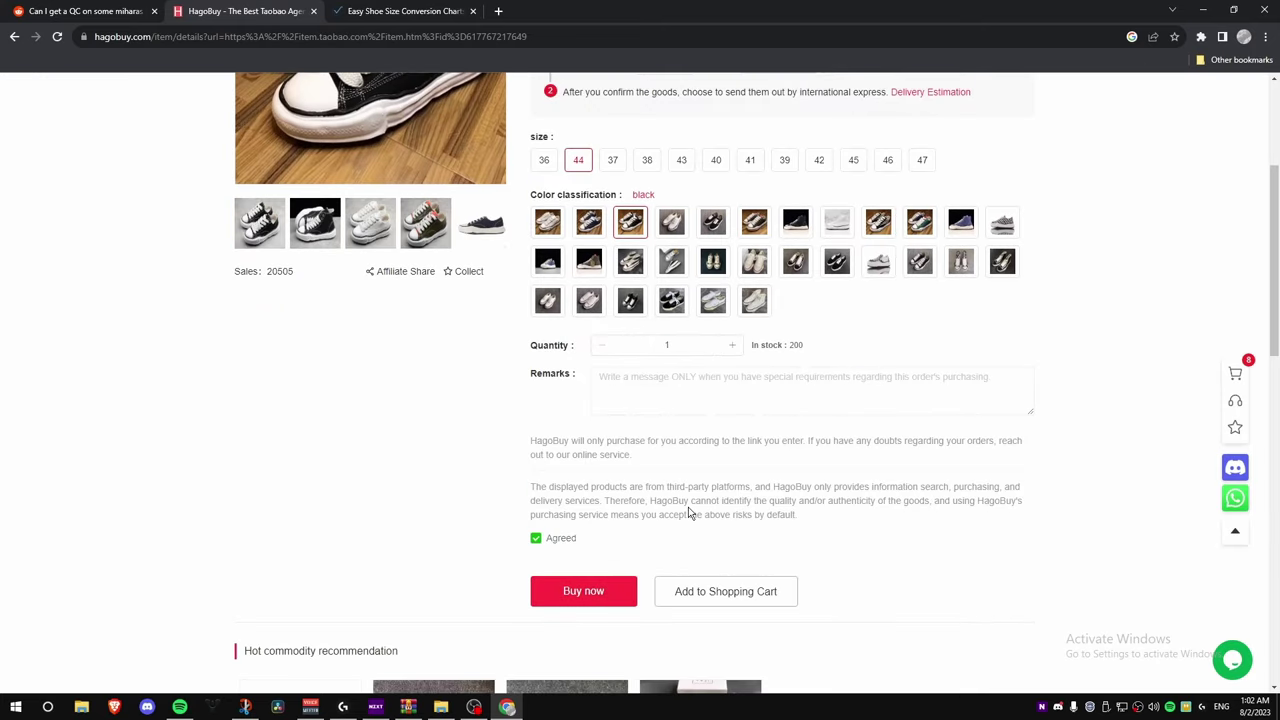
pyautogui.scroll(2, 690, 500)
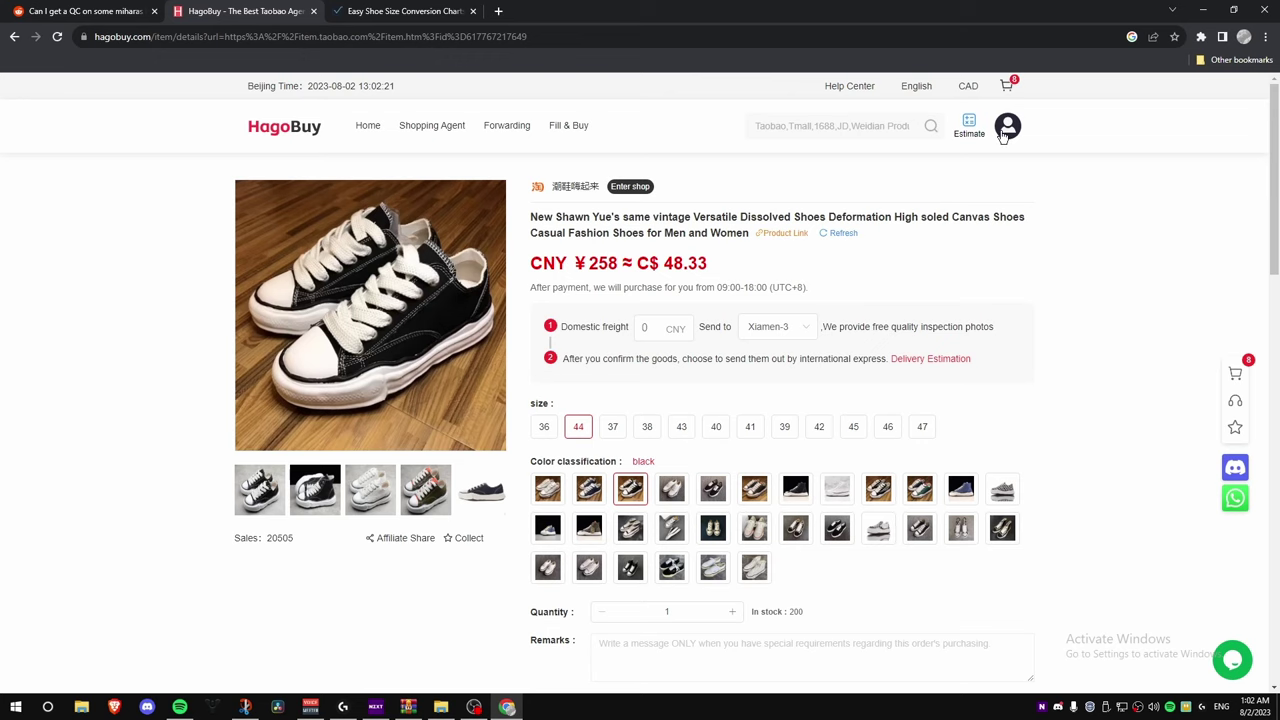
# - Open the account's order list and look through the existing orders
pyautogui.moveTo(1002, 142)
pyautogui.click(972, 182)
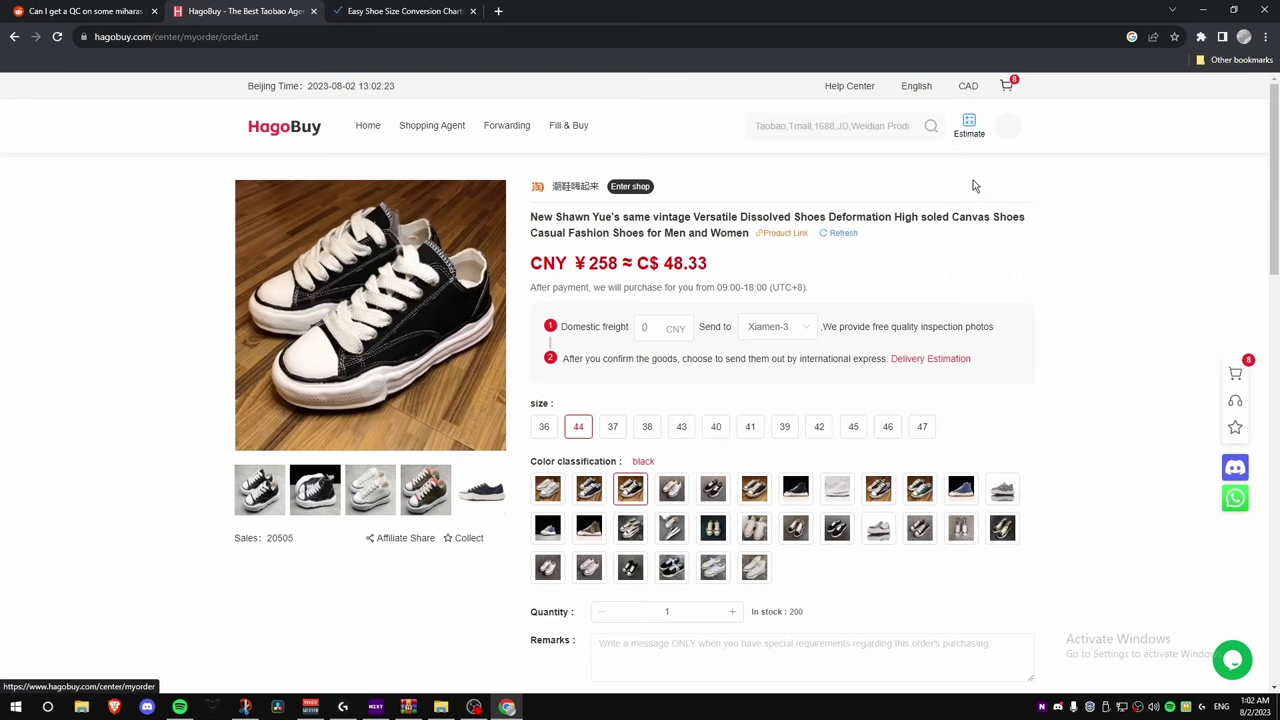
pyautogui.scroll(-3, 575, 358)
pyautogui.scroll(-2, 582, 350)
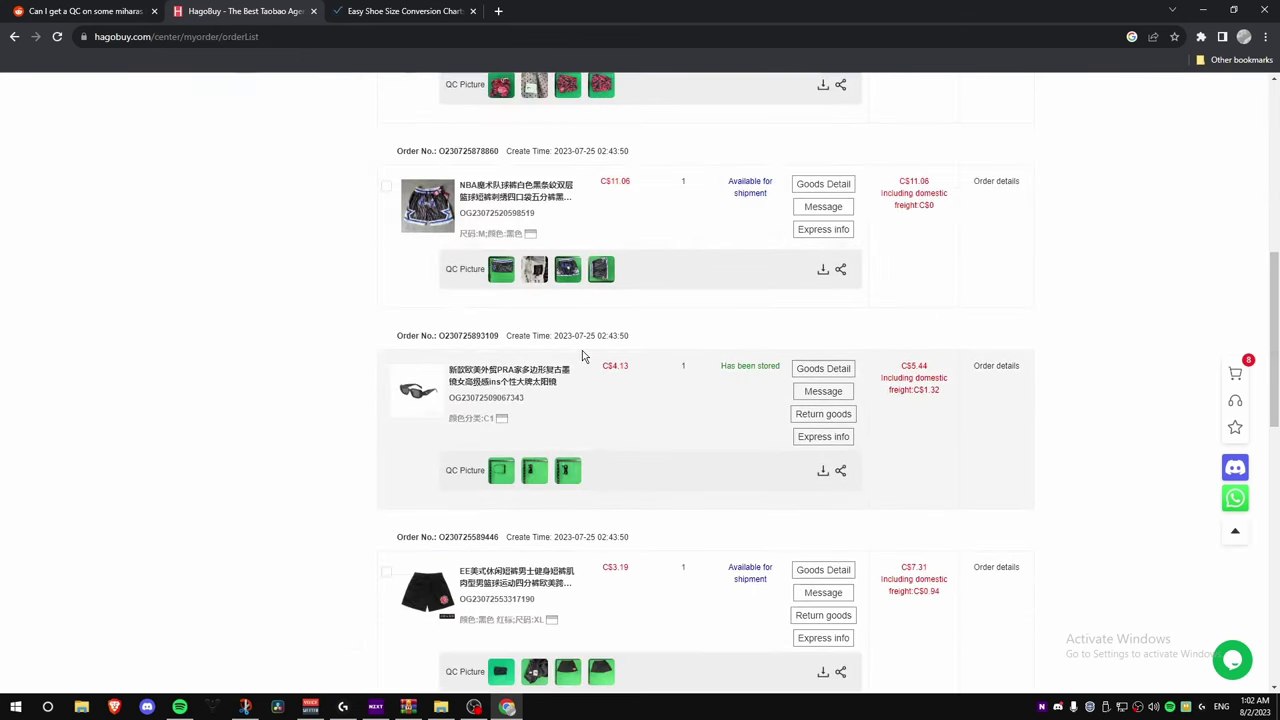
pyautogui.scroll(5, 582, 350)
# - Open the cart, deselect all items, and select only the black size 44 canvas shoes
pyautogui.click(297, 289)
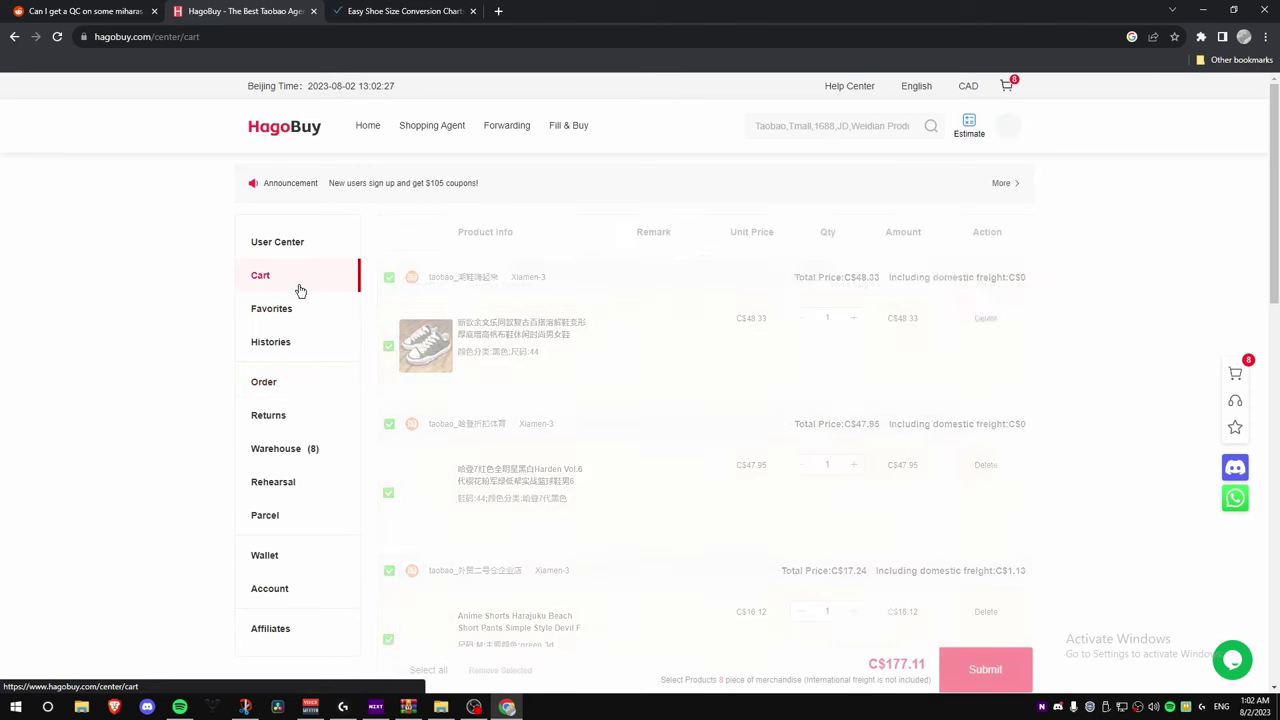
pyautogui.scroll(-1, 566, 340)
pyautogui.scroll(1, 396, 293)
pyautogui.click(389, 278)
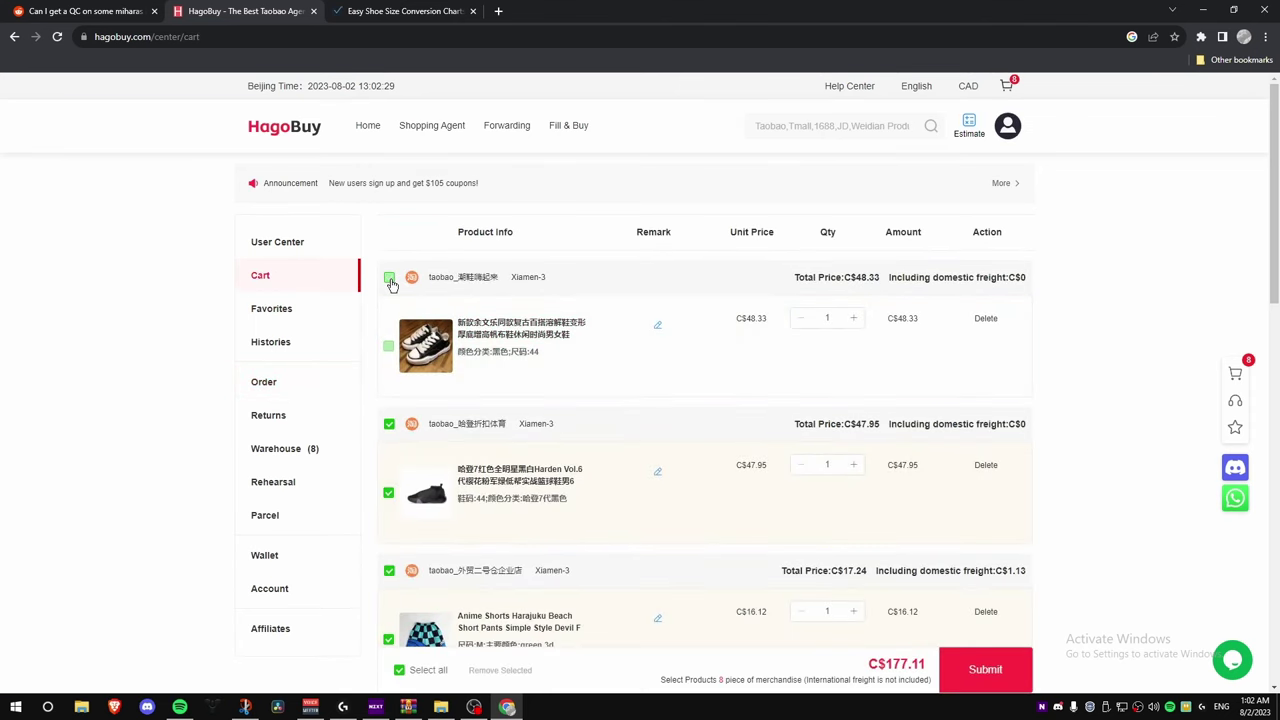
pyautogui.click(389, 278)
pyautogui.click(400, 670)
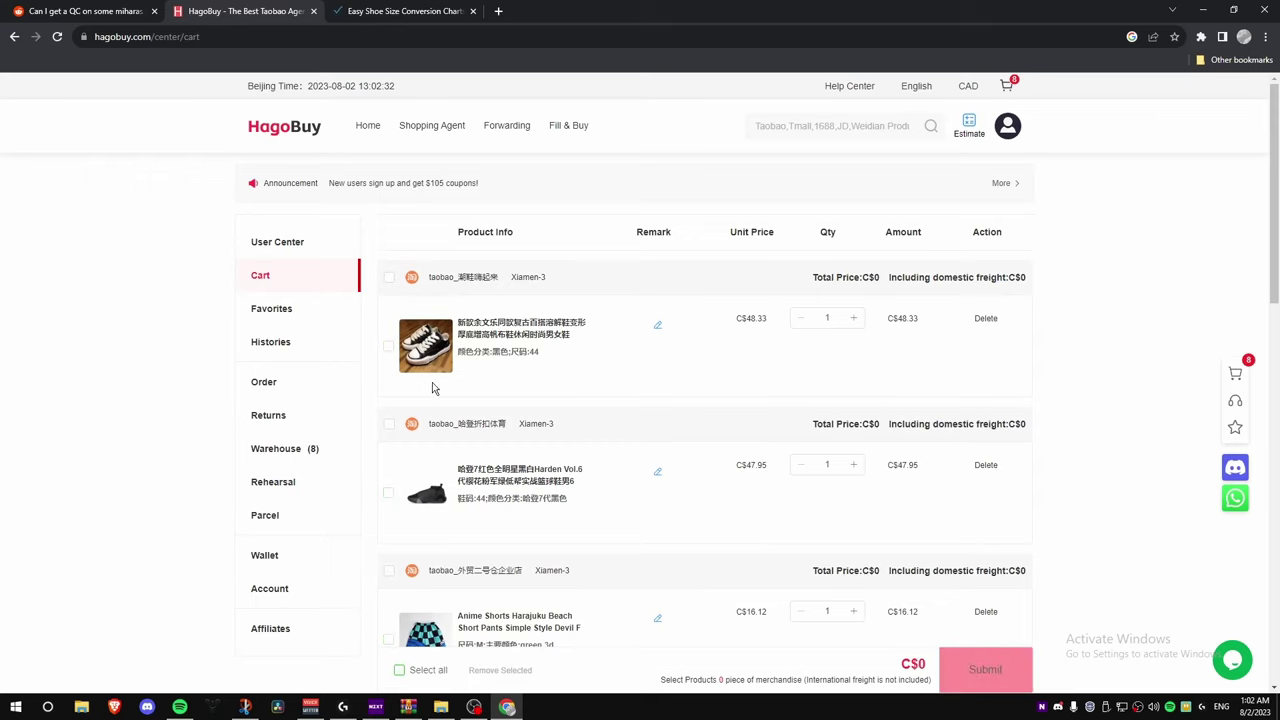
pyautogui.click(388, 346)
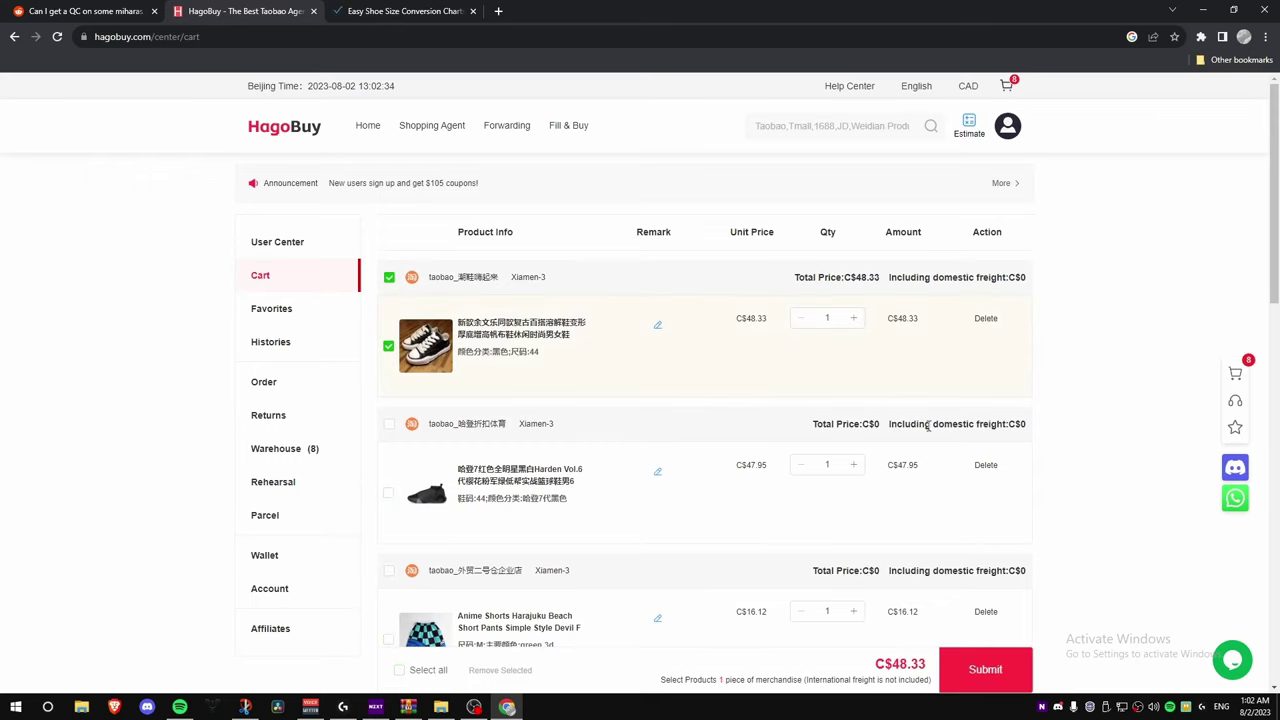
# - Submit the selected shoes for ordering, accept the packaging and freight reminder, and submit the order
pyautogui.click(970, 660)
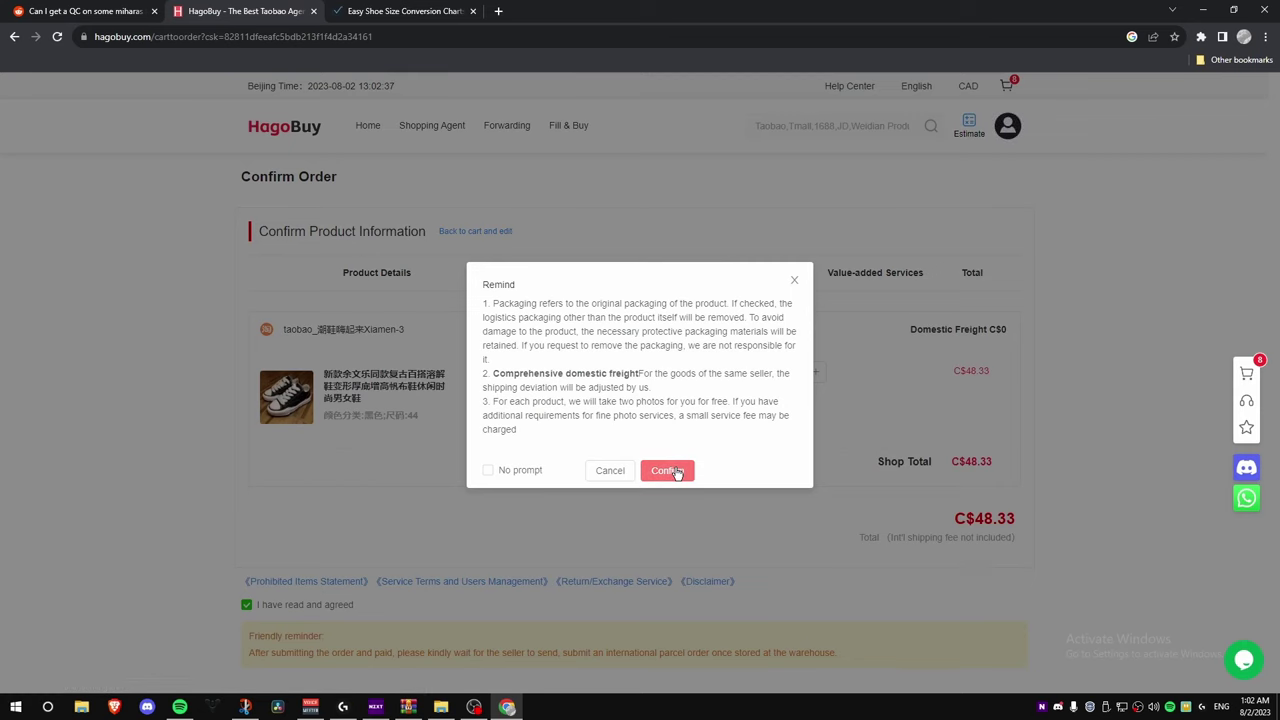
pyautogui.click(677, 471)
pyautogui.scroll(-2, 923, 534)
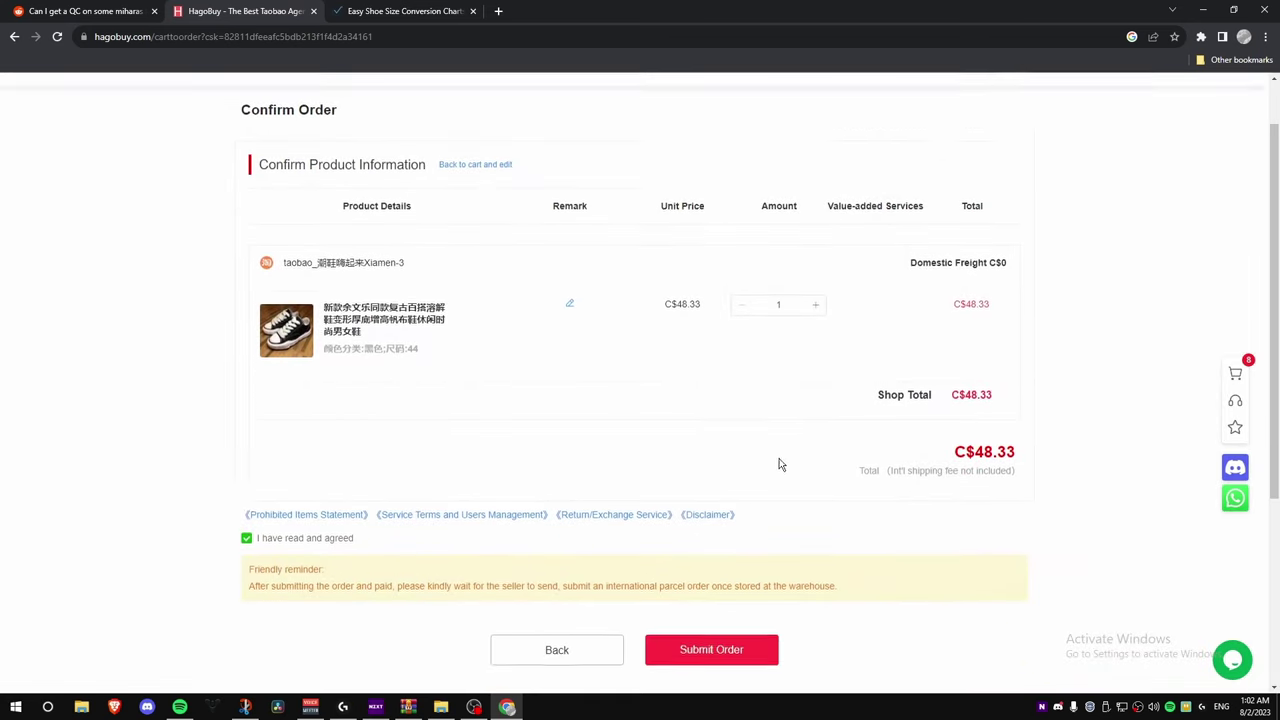
pyautogui.click(711, 589)
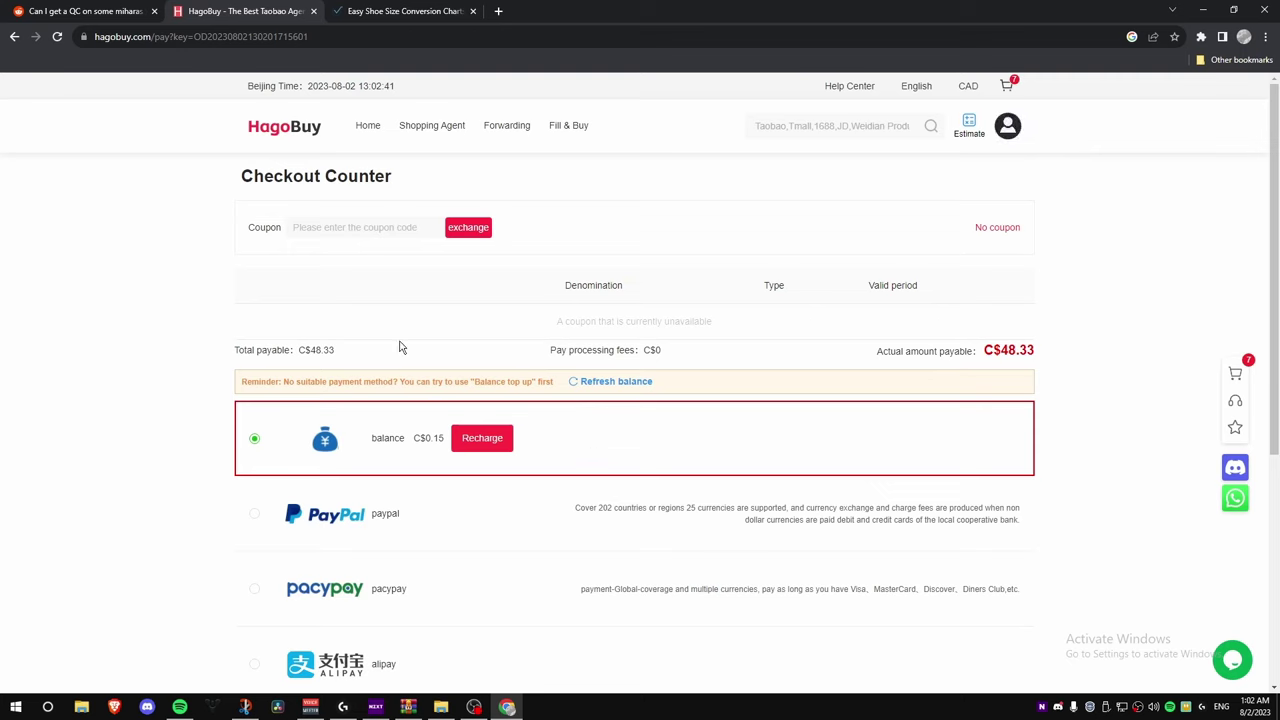
# - Choose PayPal as the payment method at the checkout counter and confirm the payment
pyautogui.scroll(-1, 382, 434)
pyautogui.click(345, 452)
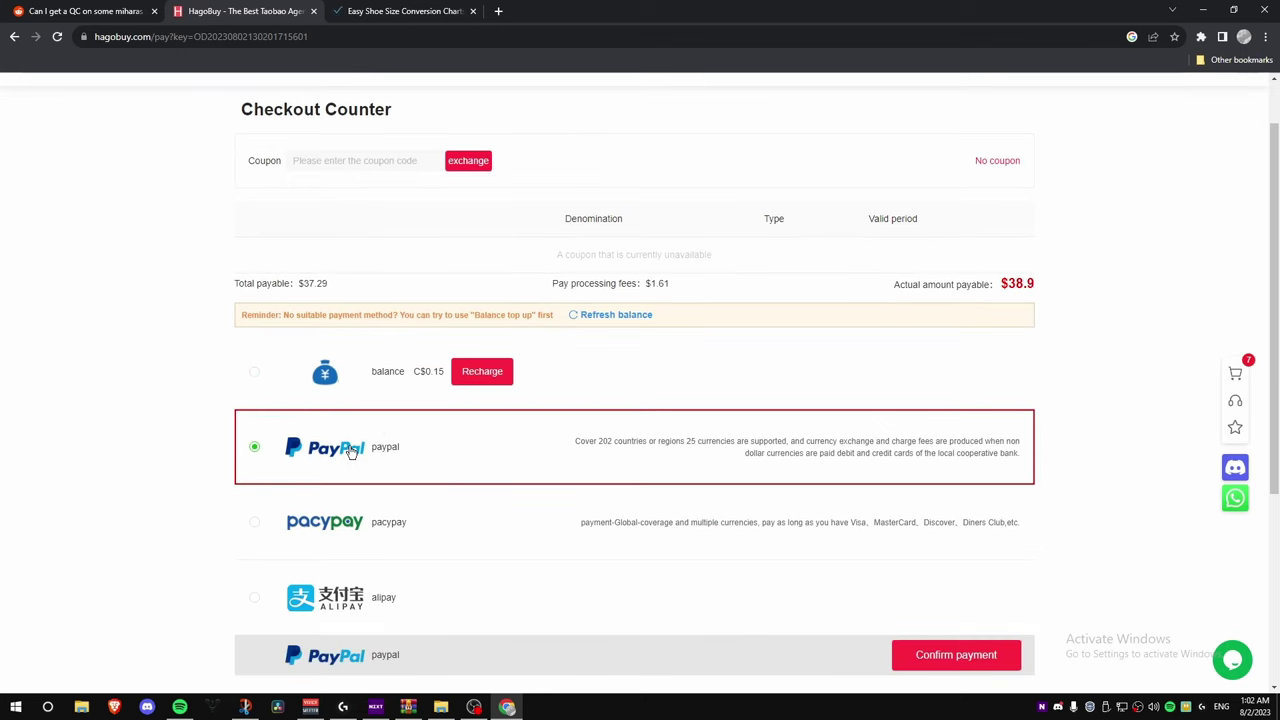
pyautogui.scroll(-1, 352, 470)
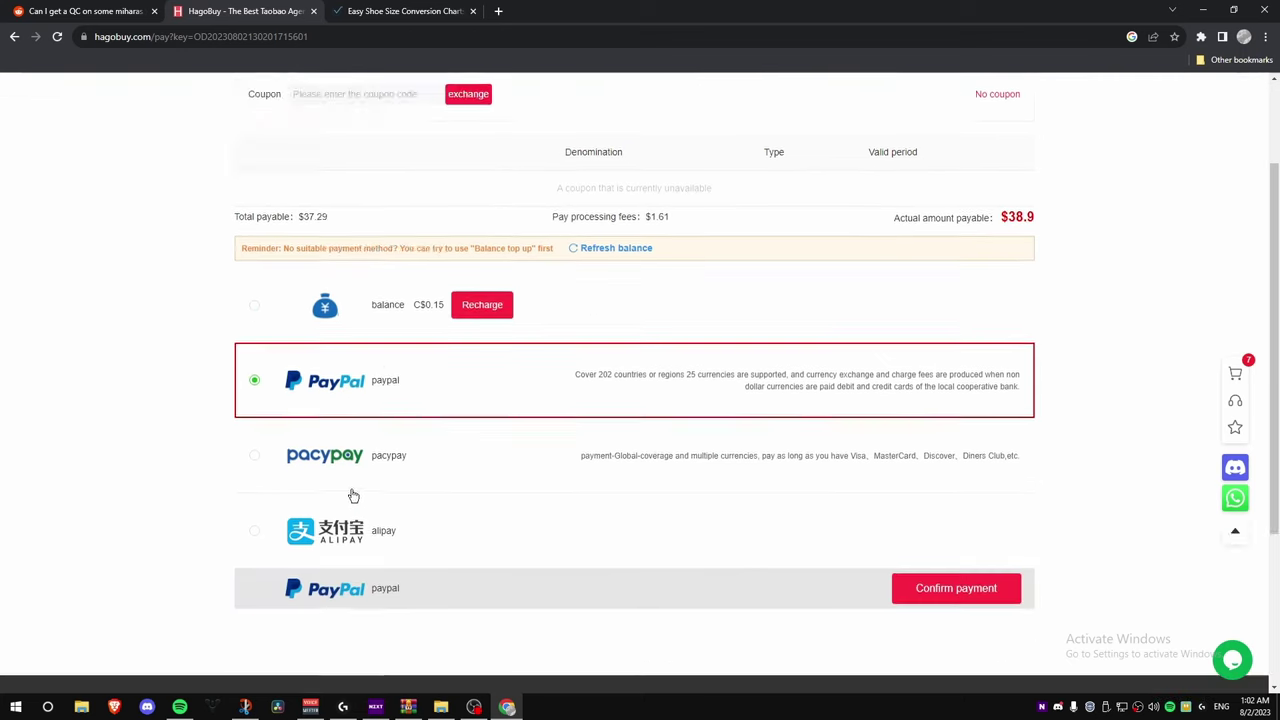
pyautogui.scroll(1, 354, 480)
pyautogui.scroll(-2, 370, 450)
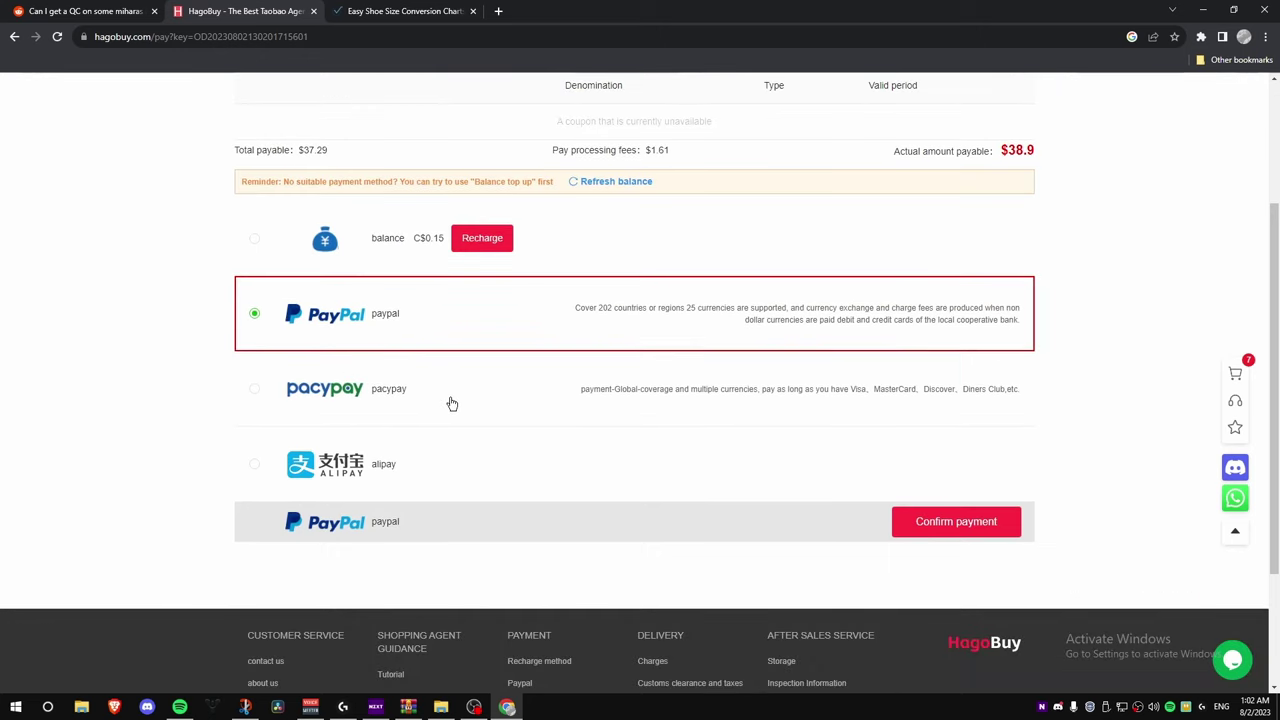
pyautogui.click(956, 521)
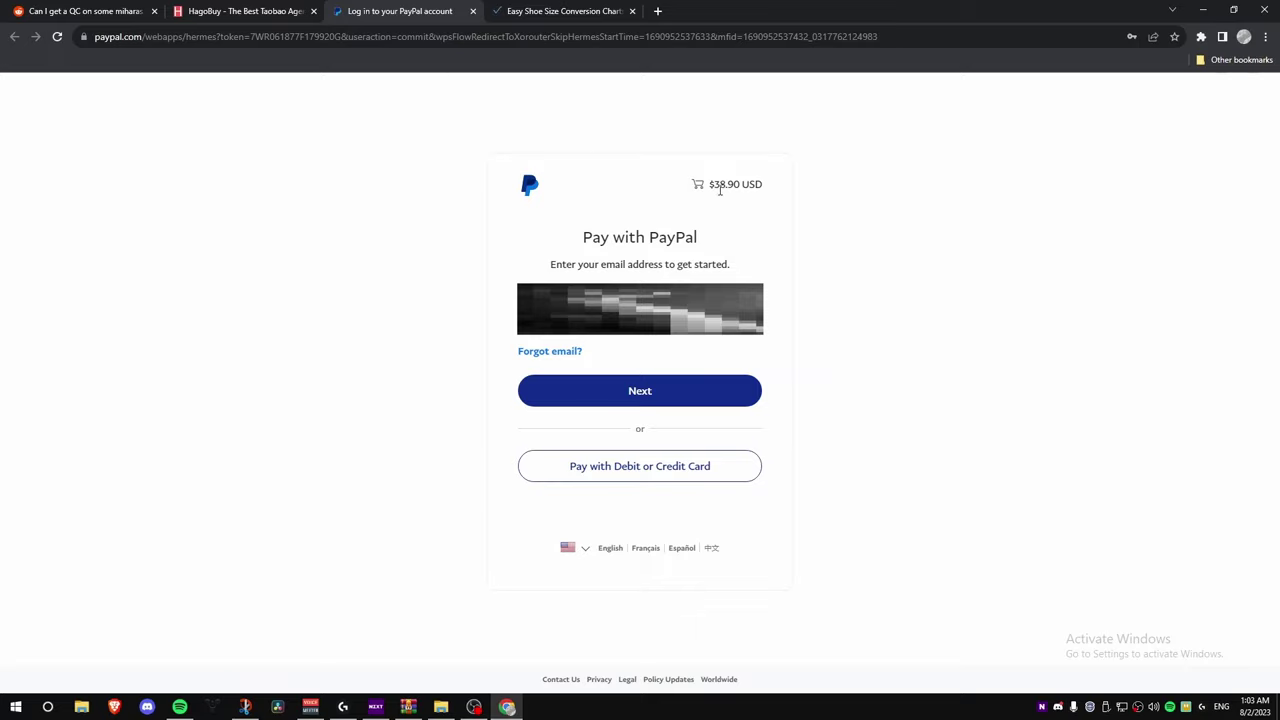
# - Close the PayPal login page, mark the payment as completed, and return to the order list
pyautogui.click(472, 11)
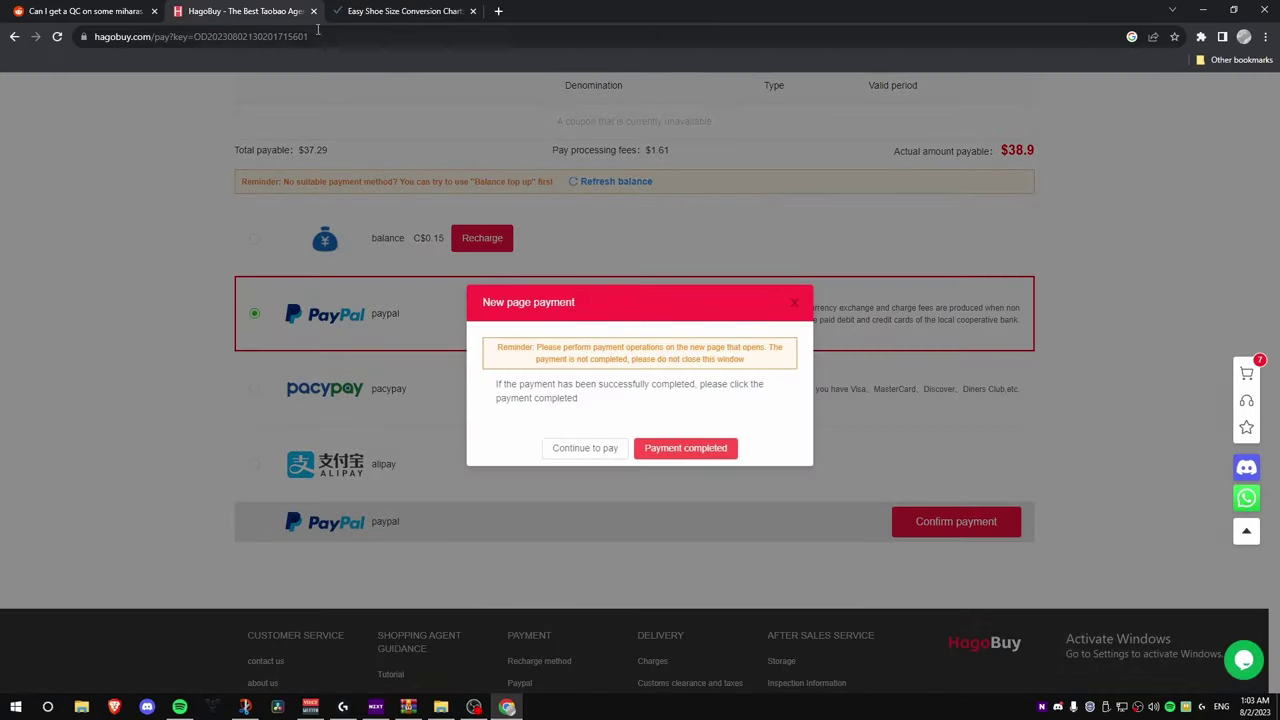
pyautogui.click(664, 448)
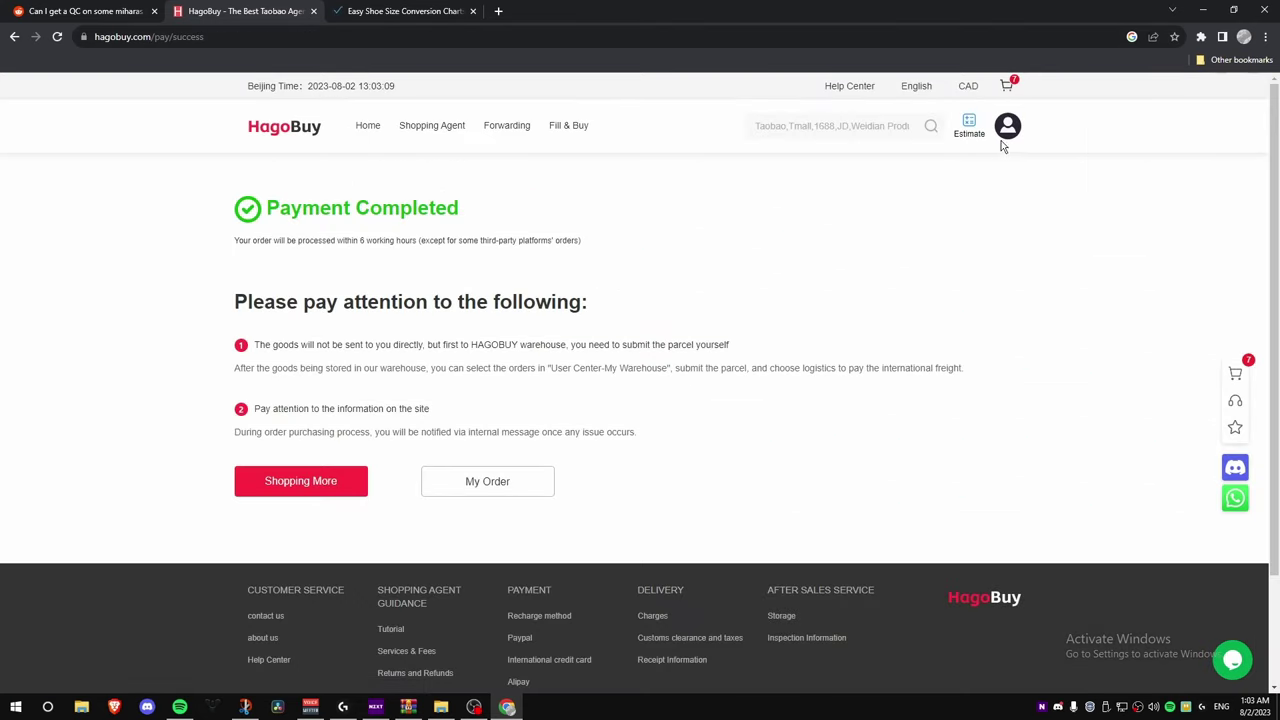
pyautogui.moveTo(1007, 127)
pyautogui.click(976, 181)
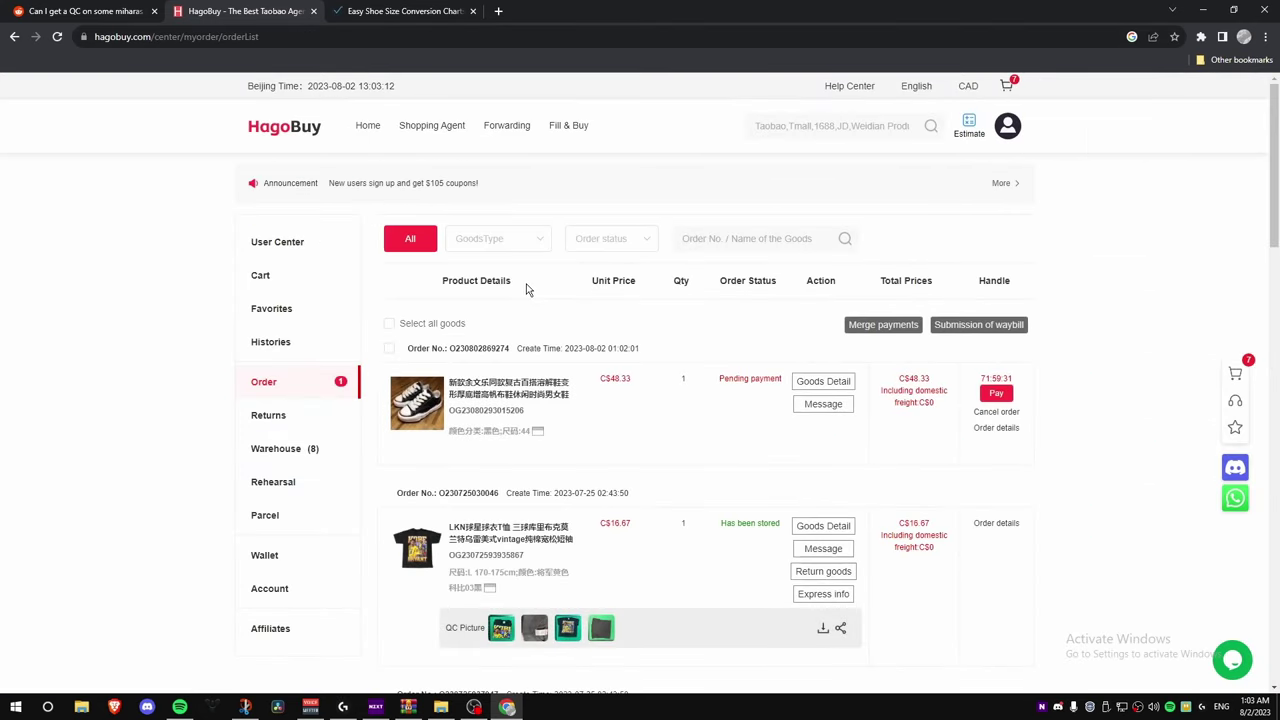
# - Cancel the pending order for the black size 44 shoes
pyautogui.scroll(-1, 750, 312)
pyautogui.scroll(1, 757, 310)
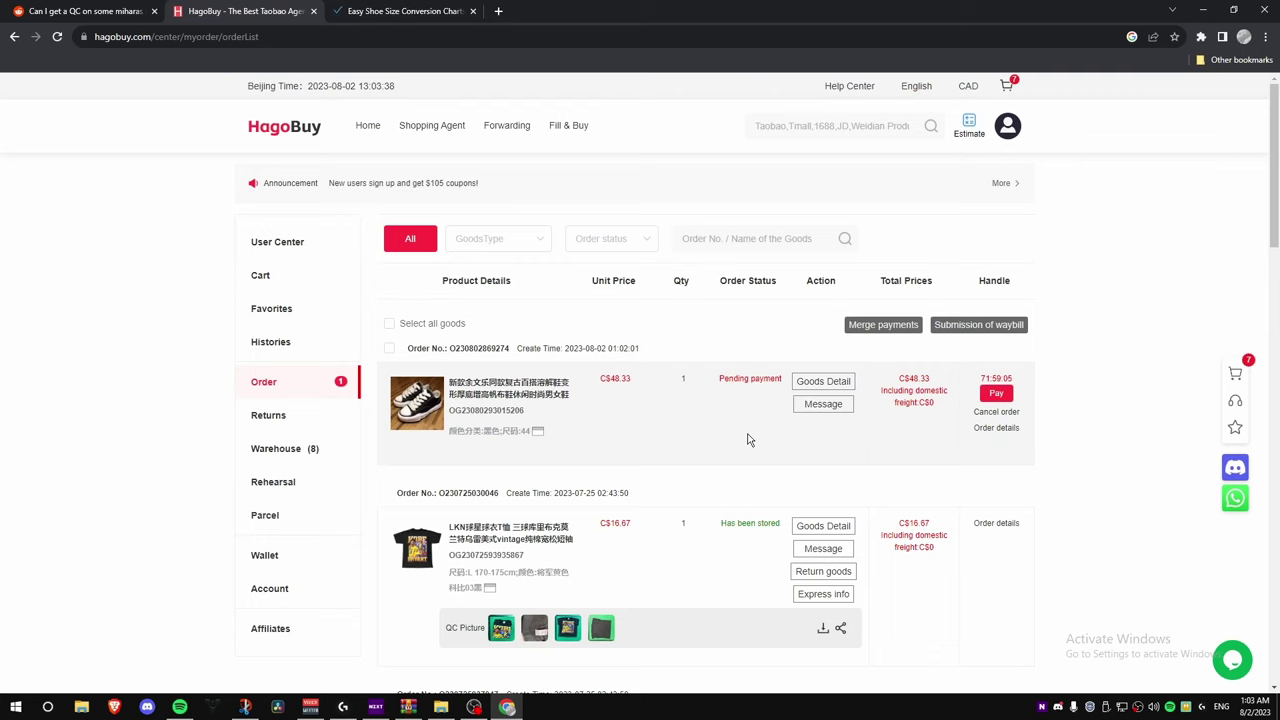
pyautogui.click(996, 411)
pyautogui.click(735, 394)
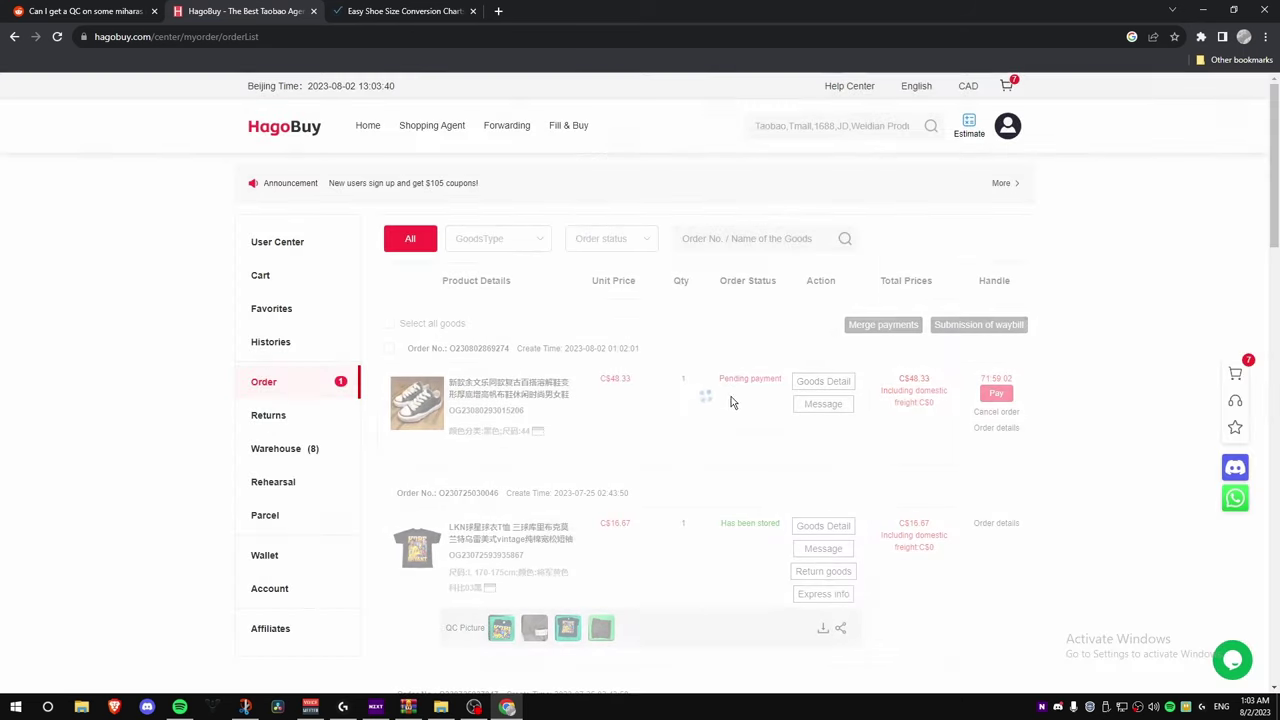
# - Inspect the folded and full-front QC pictures of the black Kobe Bryant T-shirt in the order list
pyautogui.scroll(-2, 784, 430)
pyautogui.scroll(-1, 757, 360)
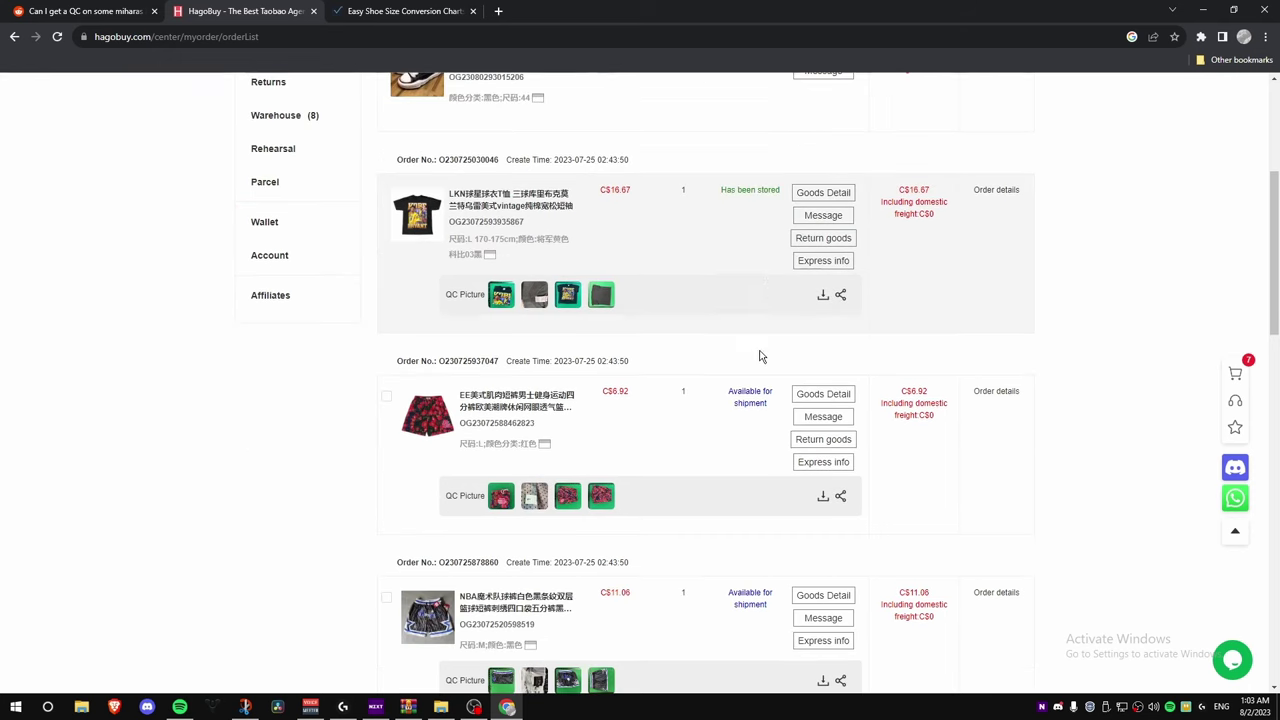
pyautogui.scroll(1, 605, 312)
pyautogui.scroll(-1, 585, 362)
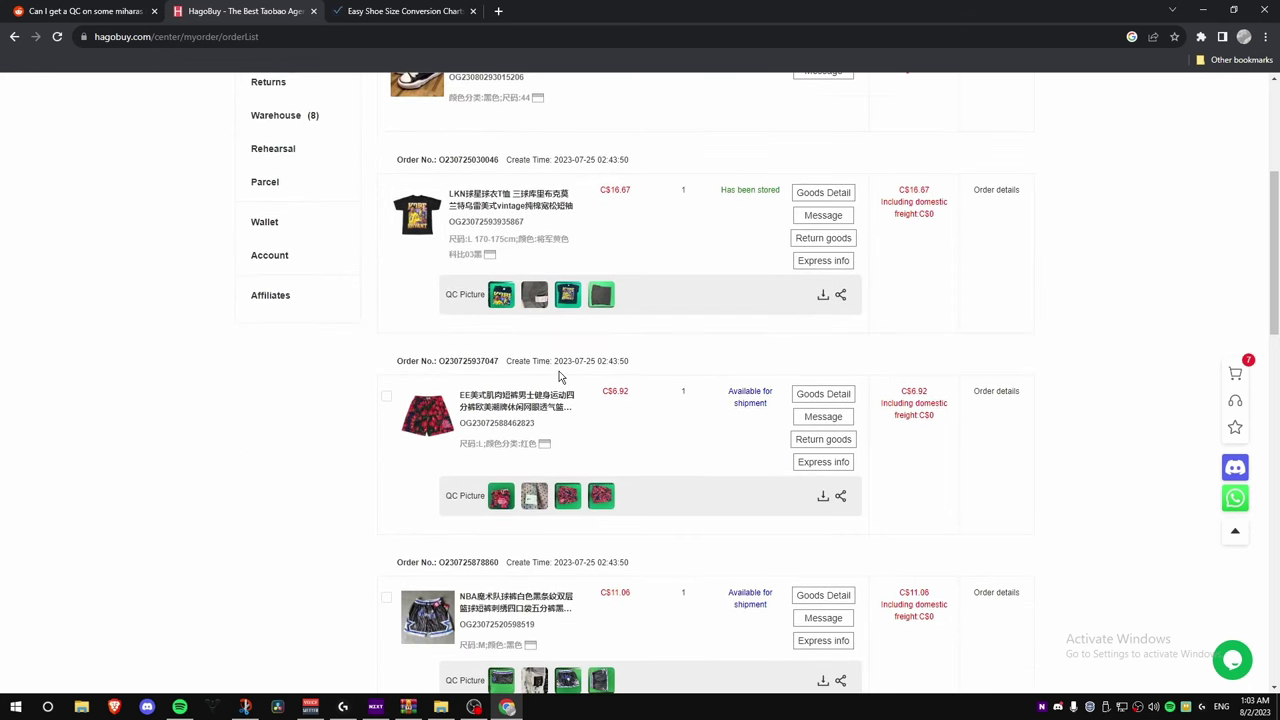
pyautogui.click(500, 296)
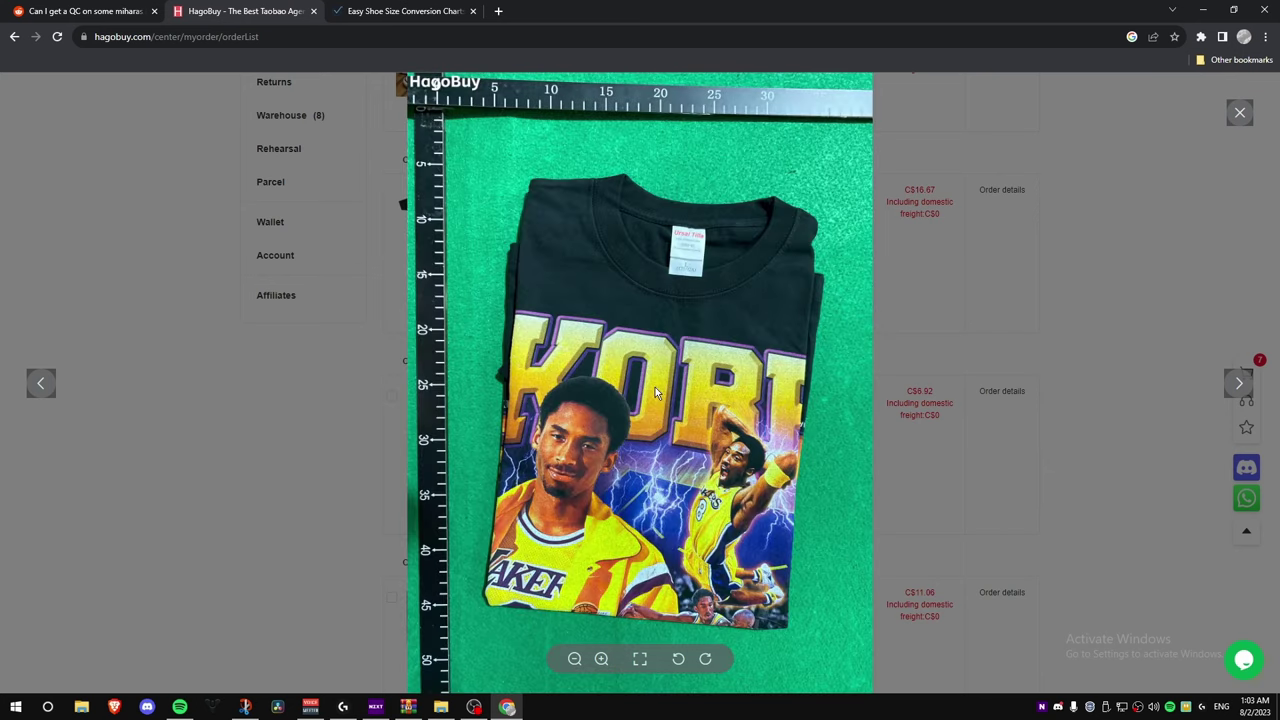
pyautogui.click(993, 388)
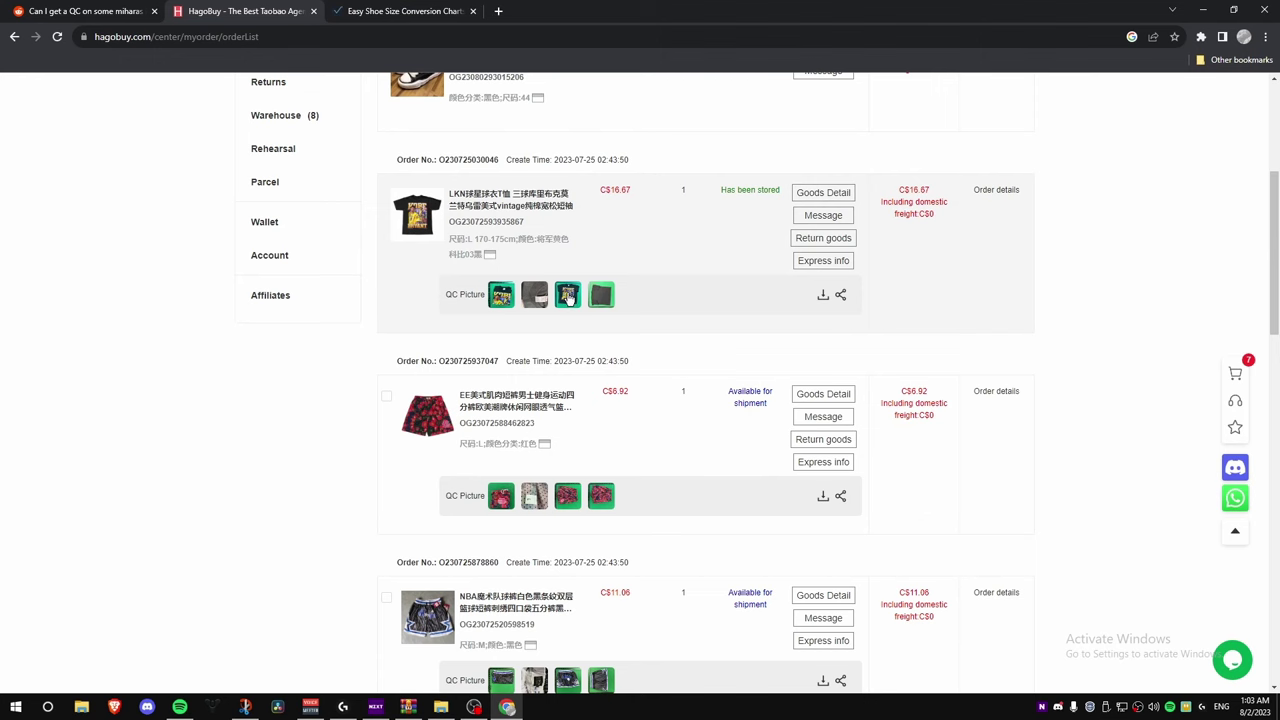
pyautogui.click(567, 295)
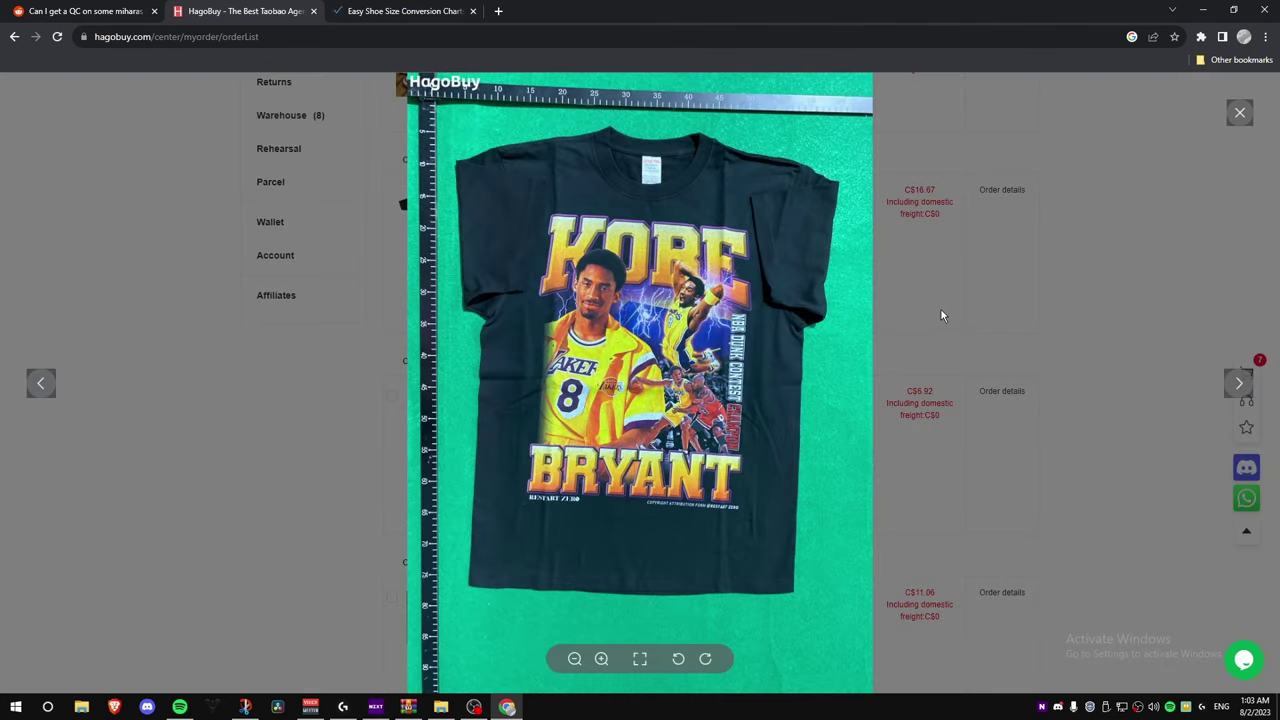
pyautogui.click(940, 308)
# - Examine the order statuses of the stored T-shirt and the red patterned shorts in the order list
pyautogui.scroll(1, 777, 297)
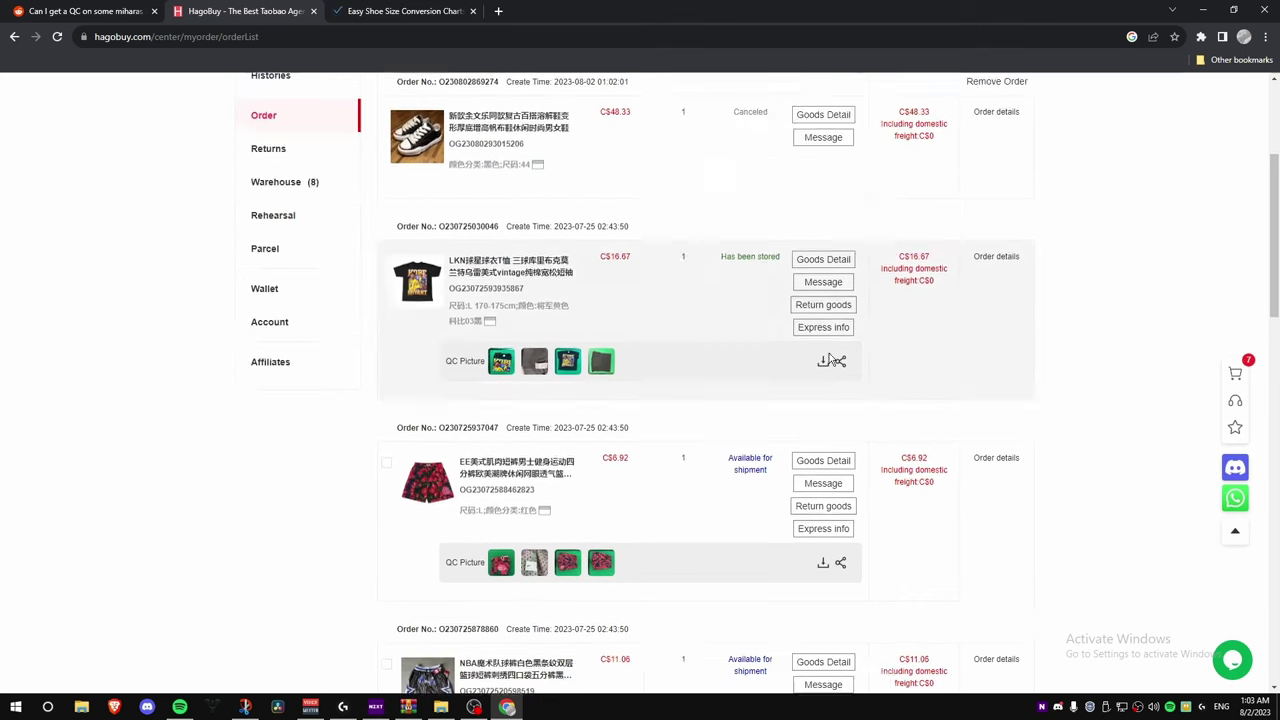
pyautogui.scroll(-1, 751, 401)
pyautogui.moveTo(731, 392); pyautogui.dragTo(768, 405)
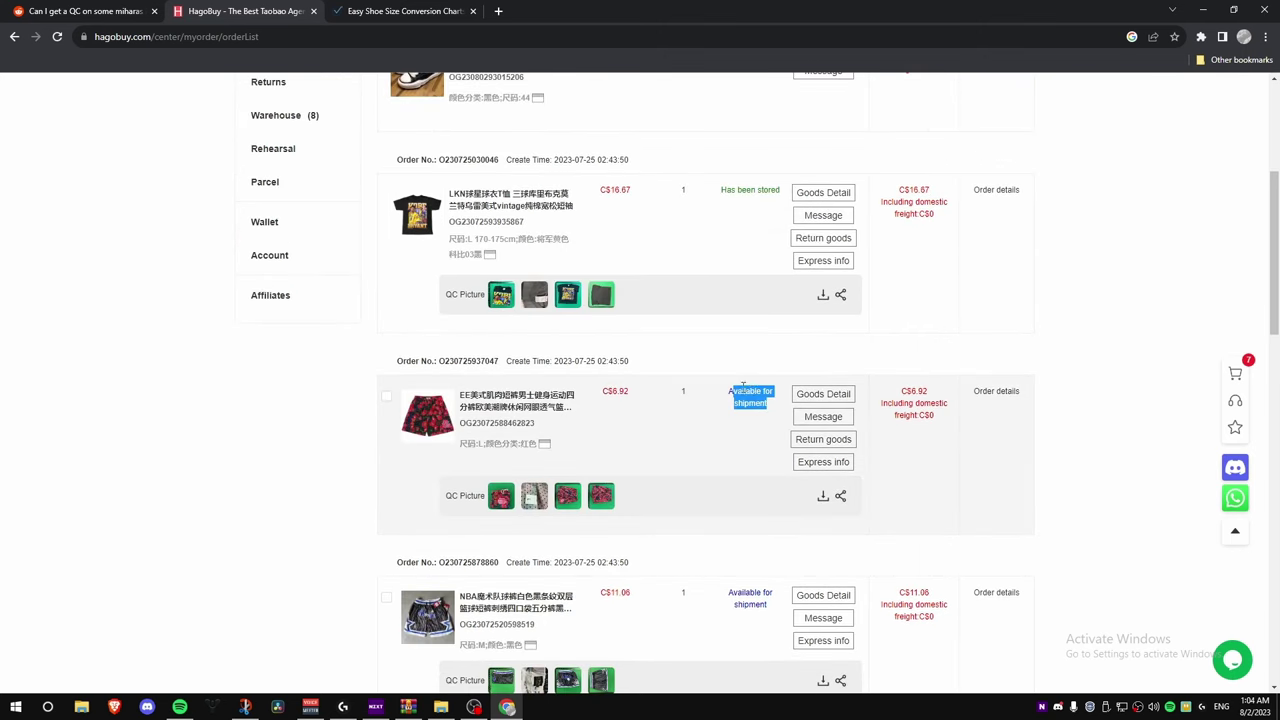
pyautogui.scroll(2, 743, 388)
pyautogui.click(744, 390)
pyautogui.tripleClick(744, 390)
pyautogui.click(744, 394)
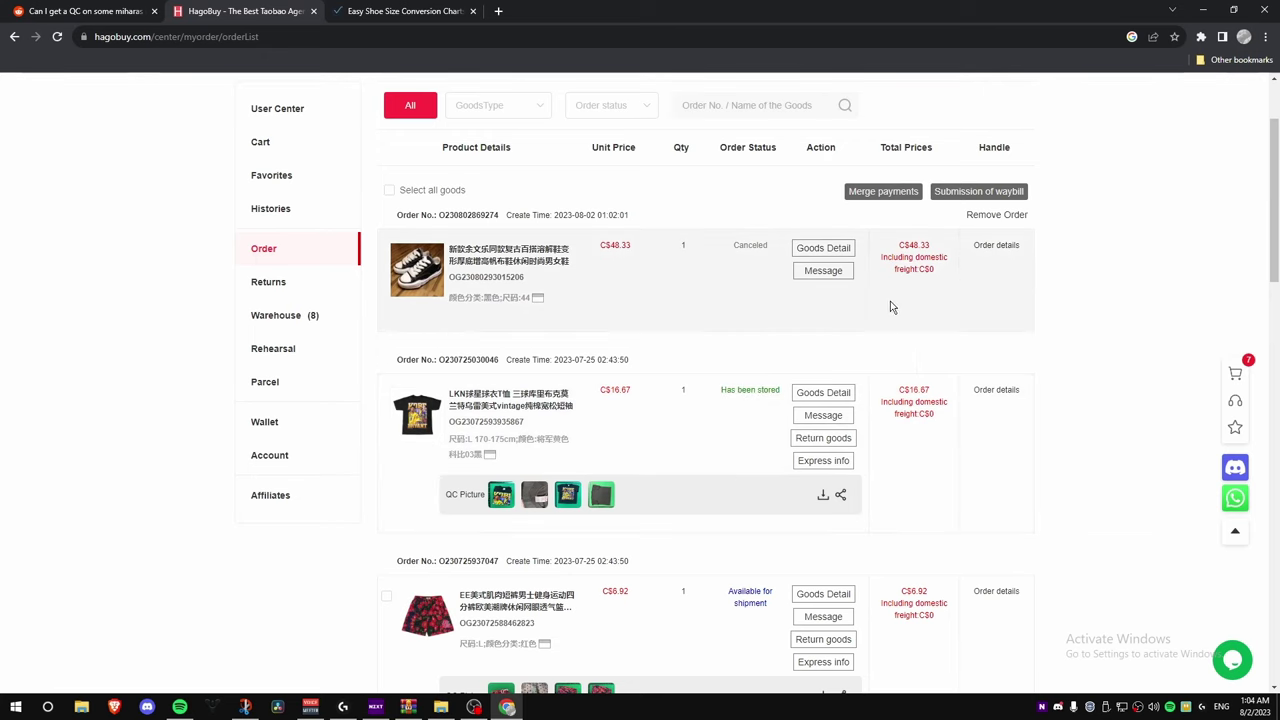
pyautogui.scroll(-2, 792, 483)
pyautogui.scroll(2, 792, 483)
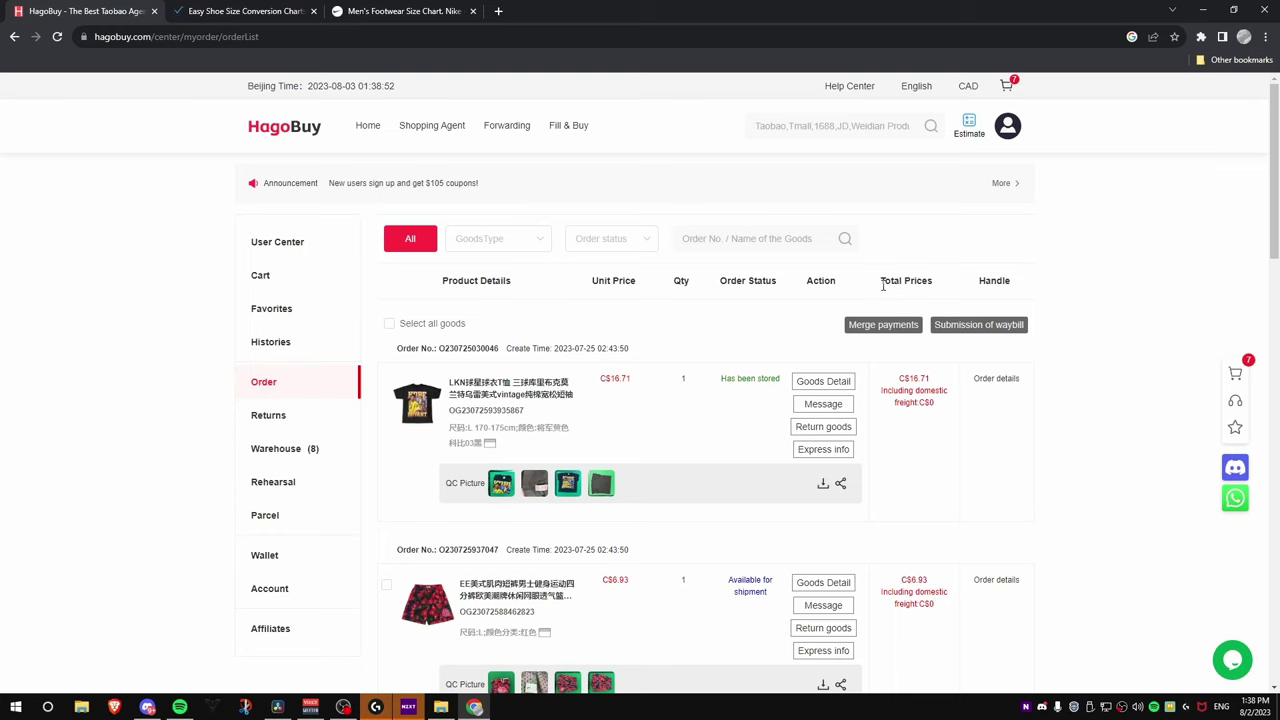
# - Open the goods refund form for the red patterned shorts and set the return reason to "Other reason"
pyautogui.scroll(-1, 701, 450)
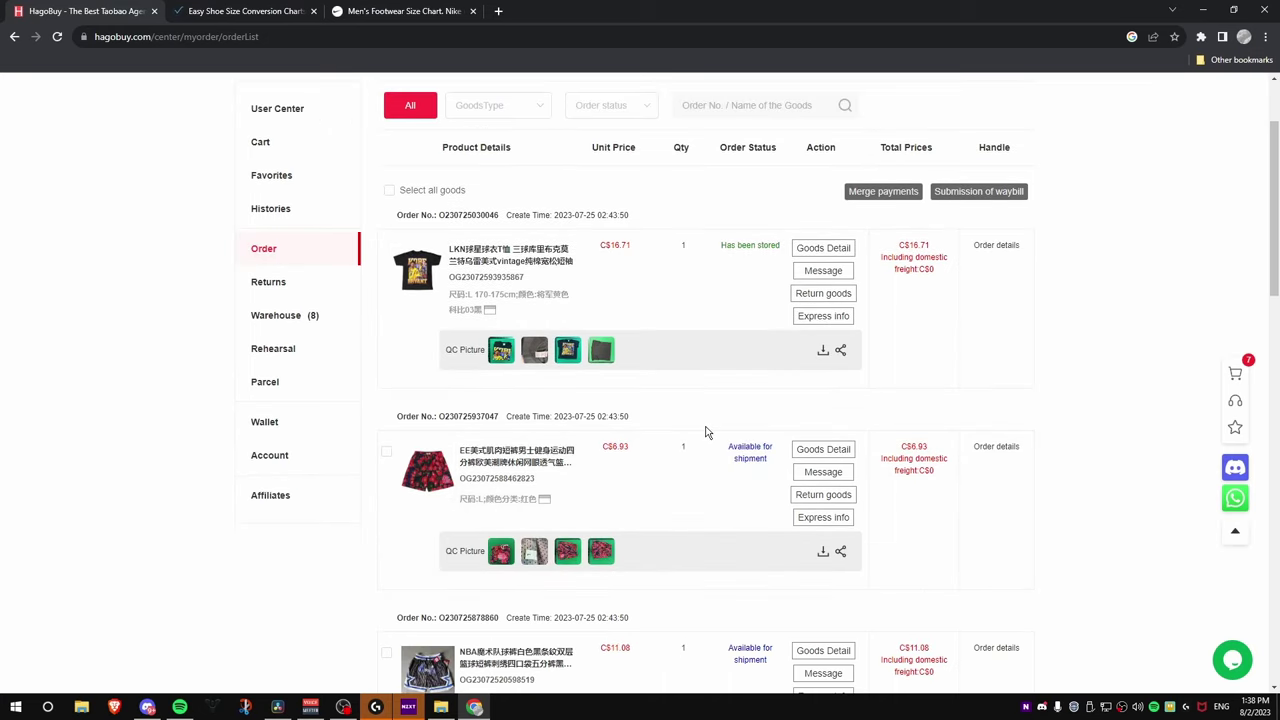
pyautogui.scroll(-1, 701, 450)
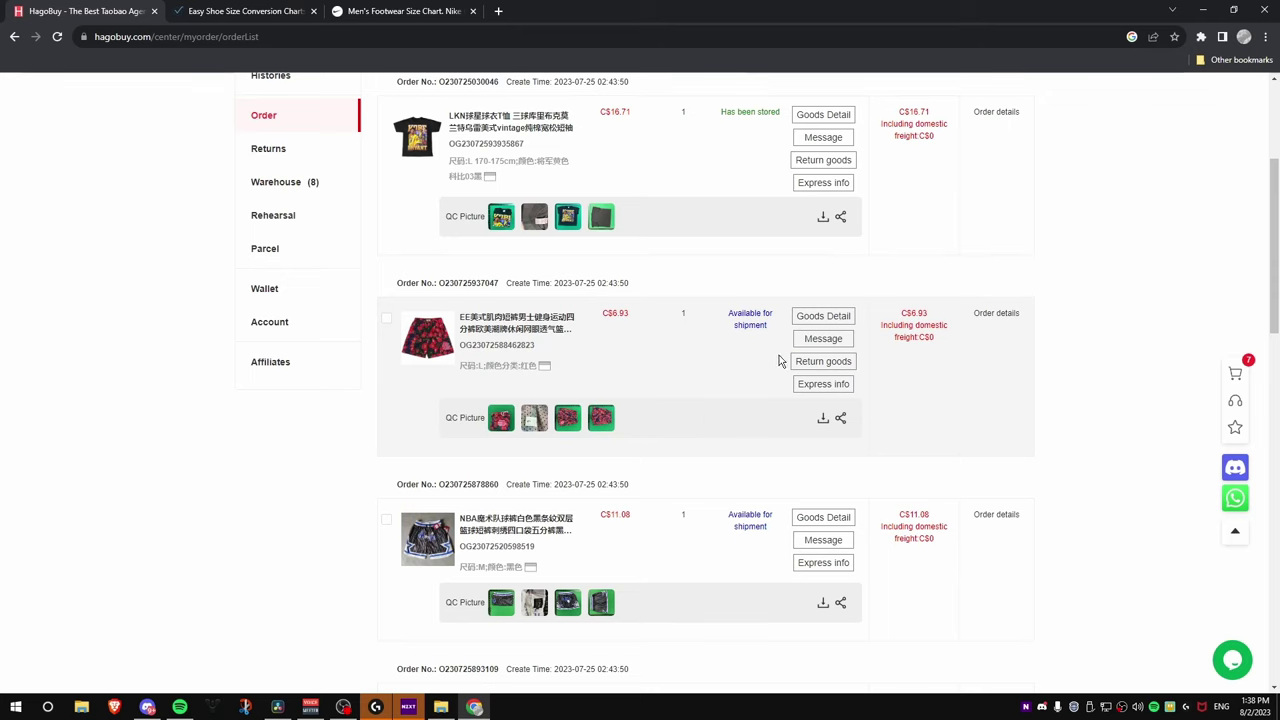
pyautogui.click(847, 366)
pyautogui.click(626, 274)
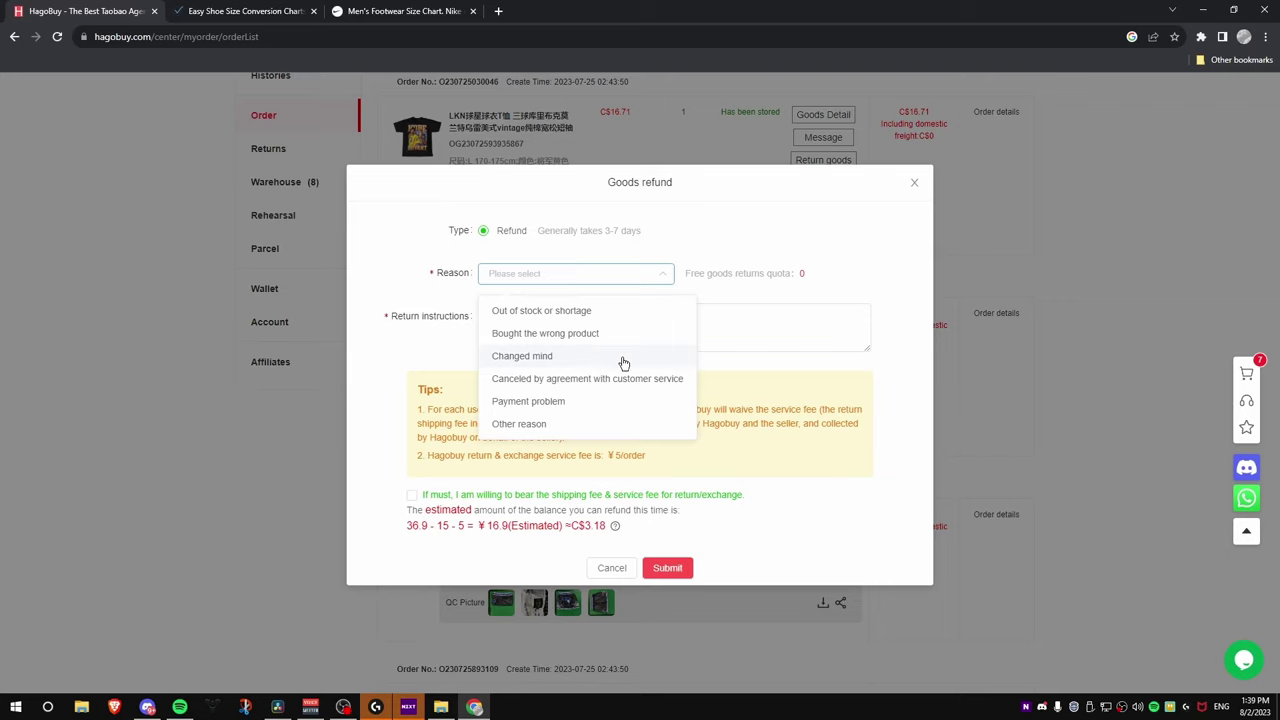
pyautogui.click(572, 428)
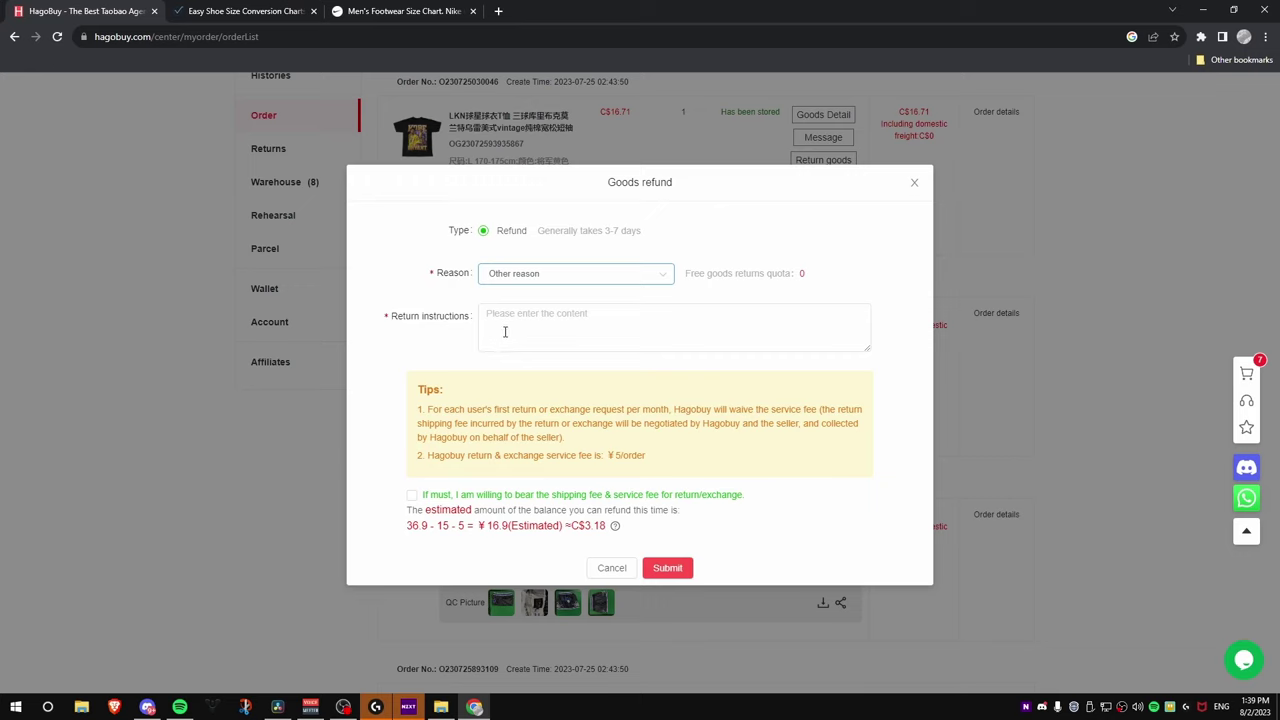
pyautogui.click(540, 310)
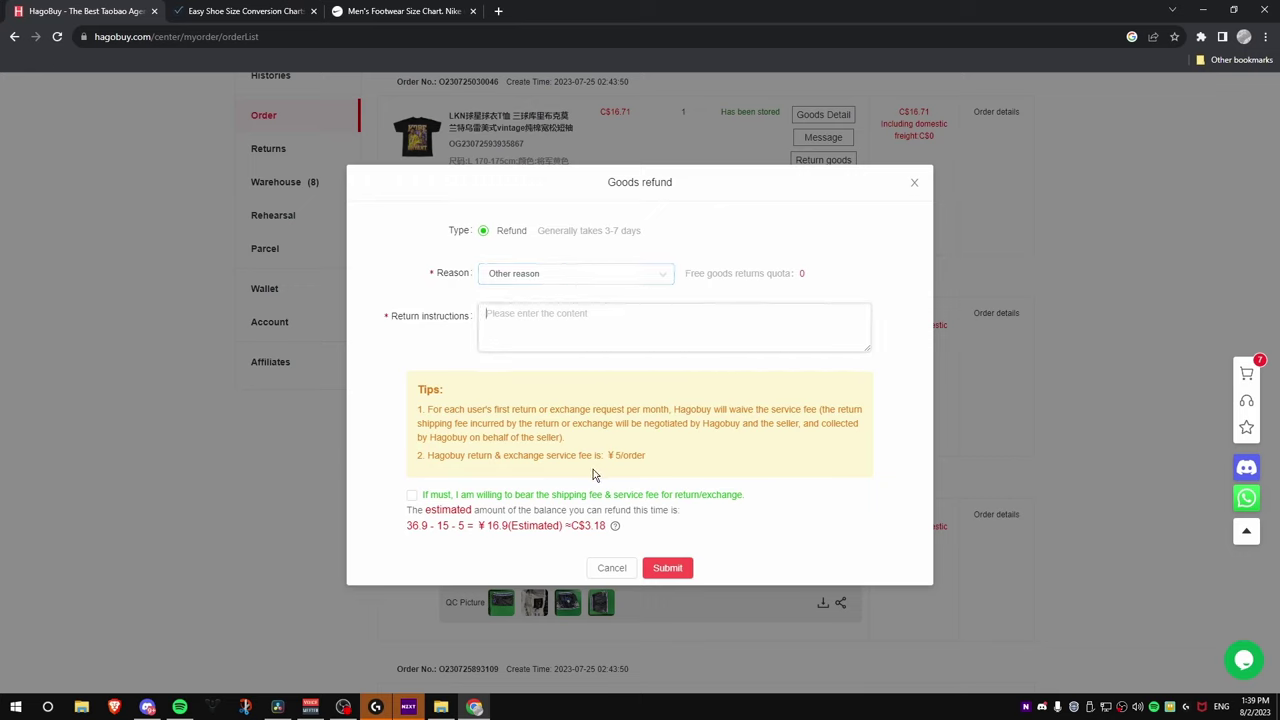
# - Check the estimated refund amount and processing time in the refund form, and close it without submitting
pyautogui.moveTo(578, 526); pyautogui.dragTo(612, 527)
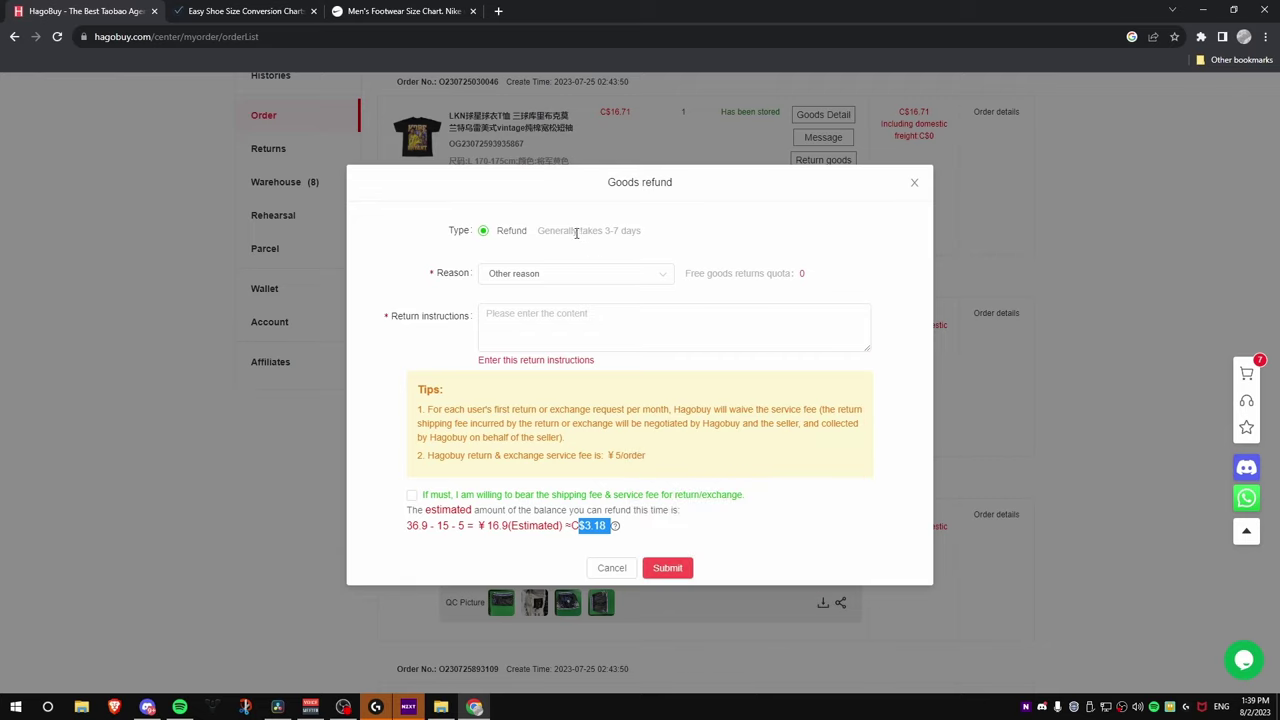
pyautogui.moveTo(543, 231); pyautogui.dragTo(651, 231)
pyautogui.click(680, 249)
pyautogui.click(915, 182)
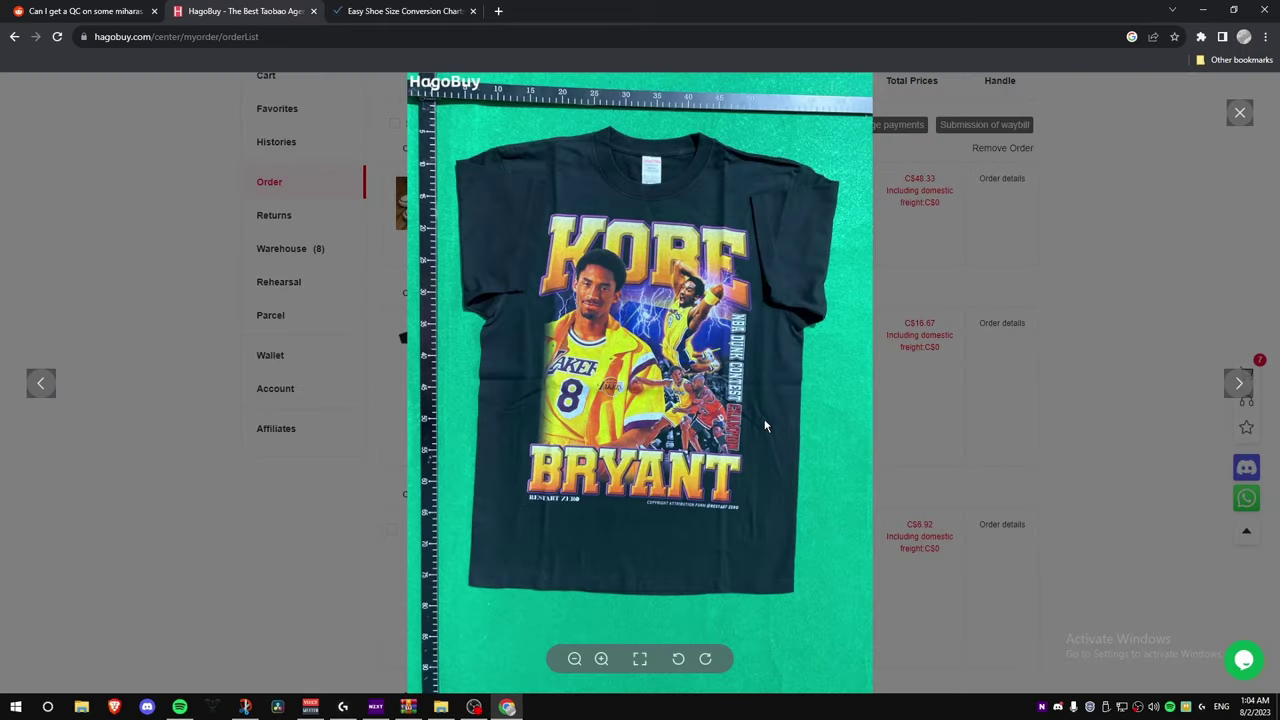
# - Close the enlarged QC picture of the Kobe Bryant T-shirt
pyautogui.click(928, 430)
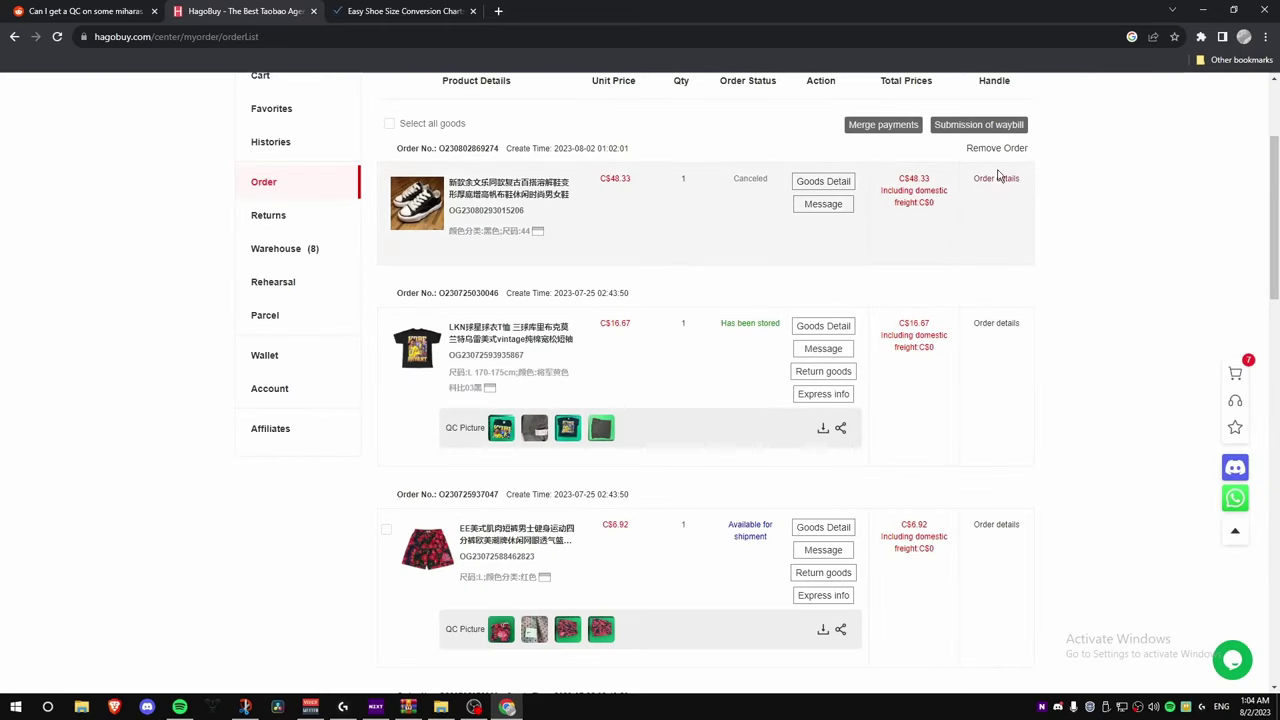
pyautogui.click(987, 157)
pyautogui.click(730, 395)
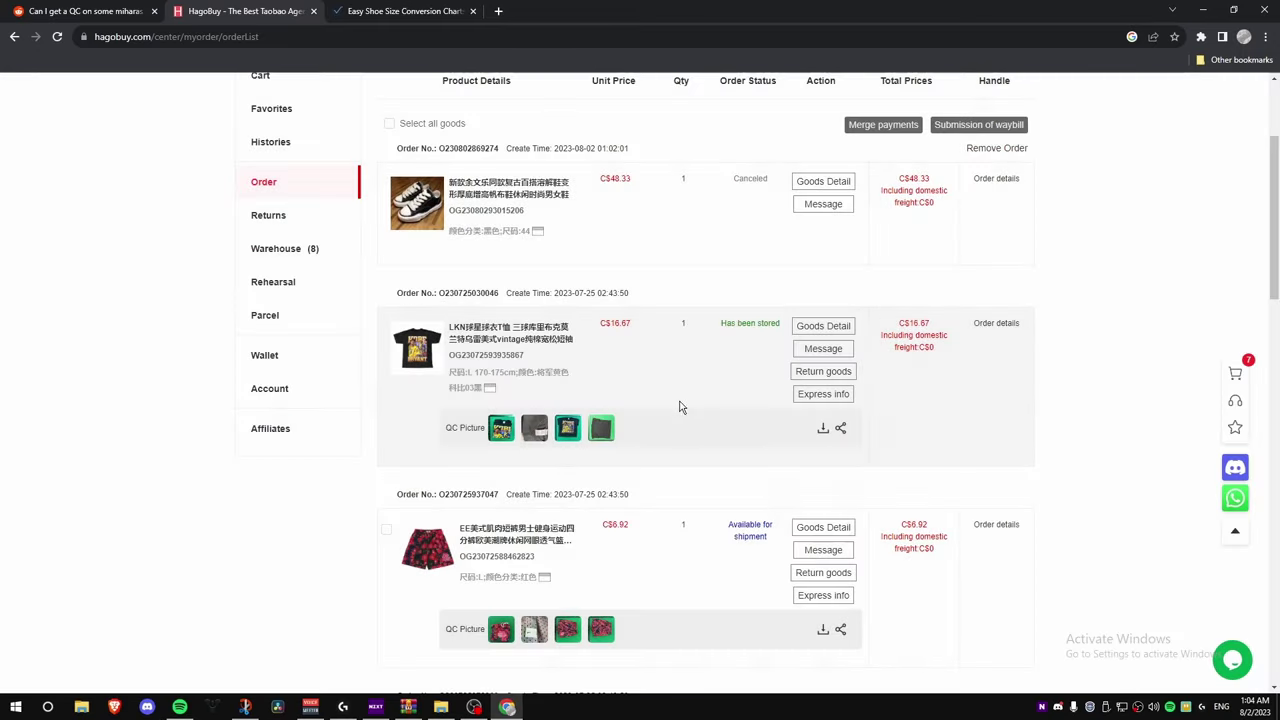
pyautogui.scroll(-4, 700, 390)
pyautogui.scroll(-8, 710, 370)
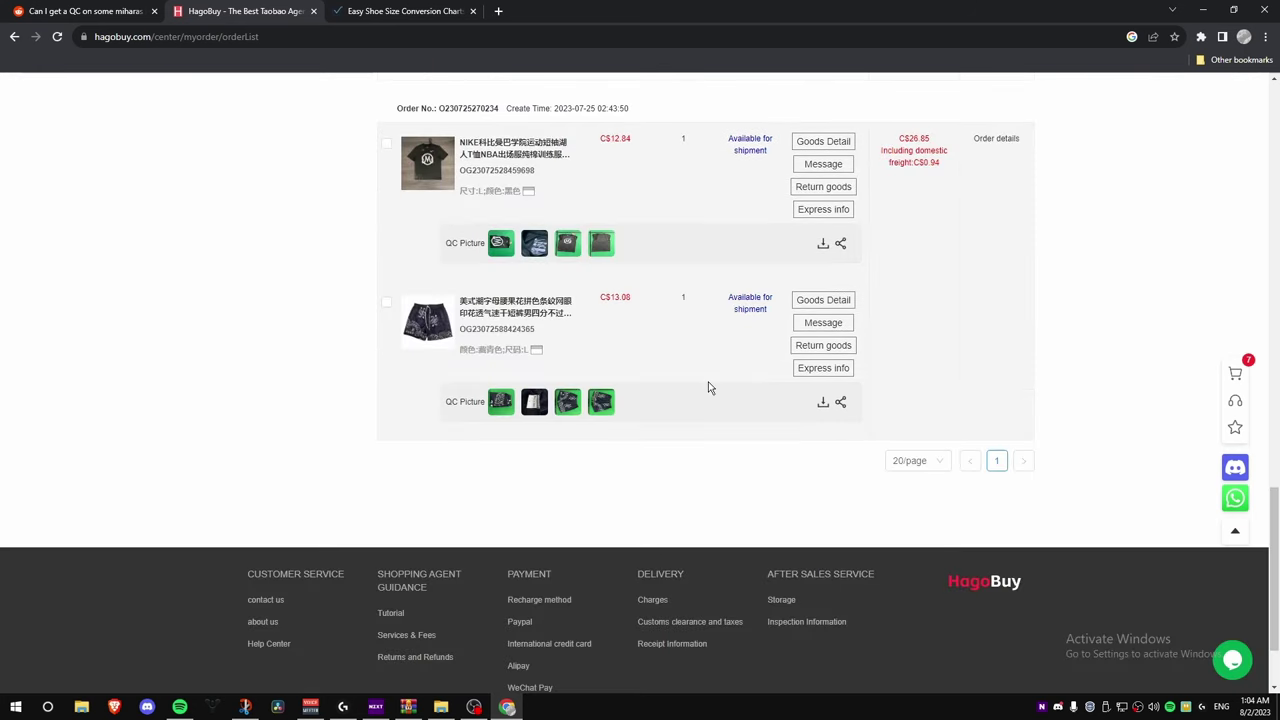
pyautogui.scroll(15, 700, 400)
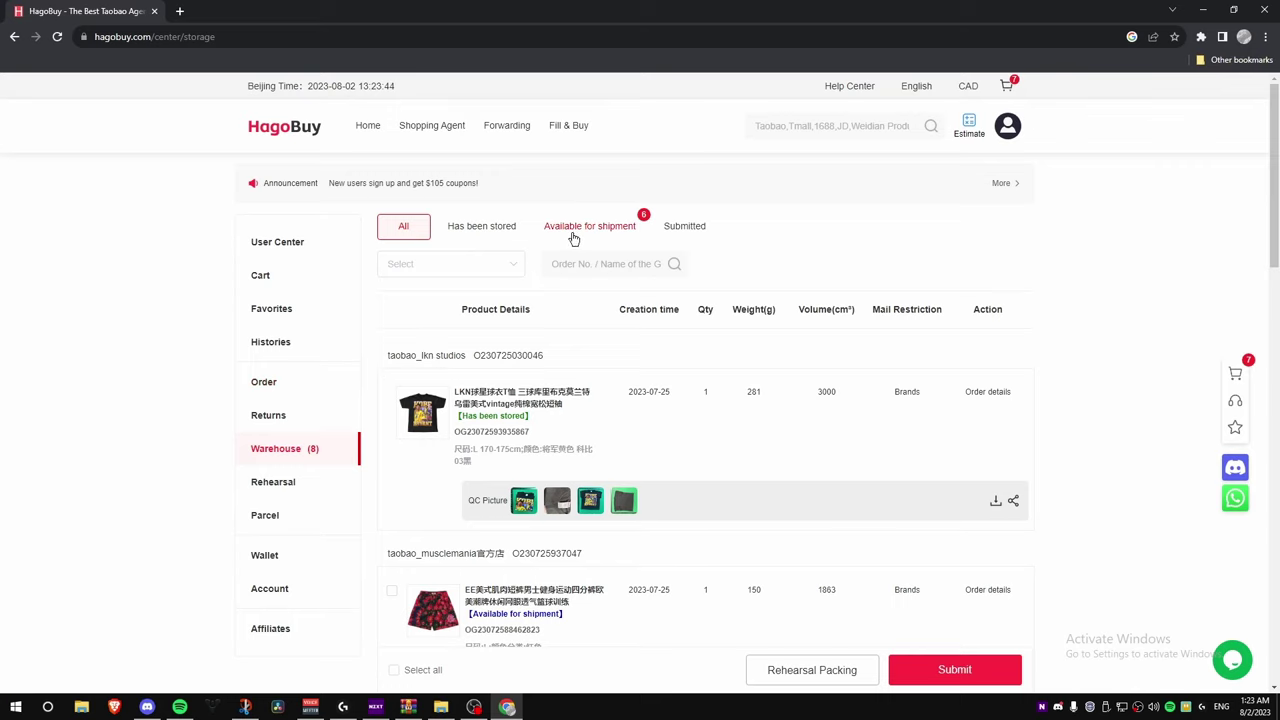
# - Select all warehouse items that are available for shipment and submit them to open their waybill form
pyautogui.scroll(-2, 430, 635)
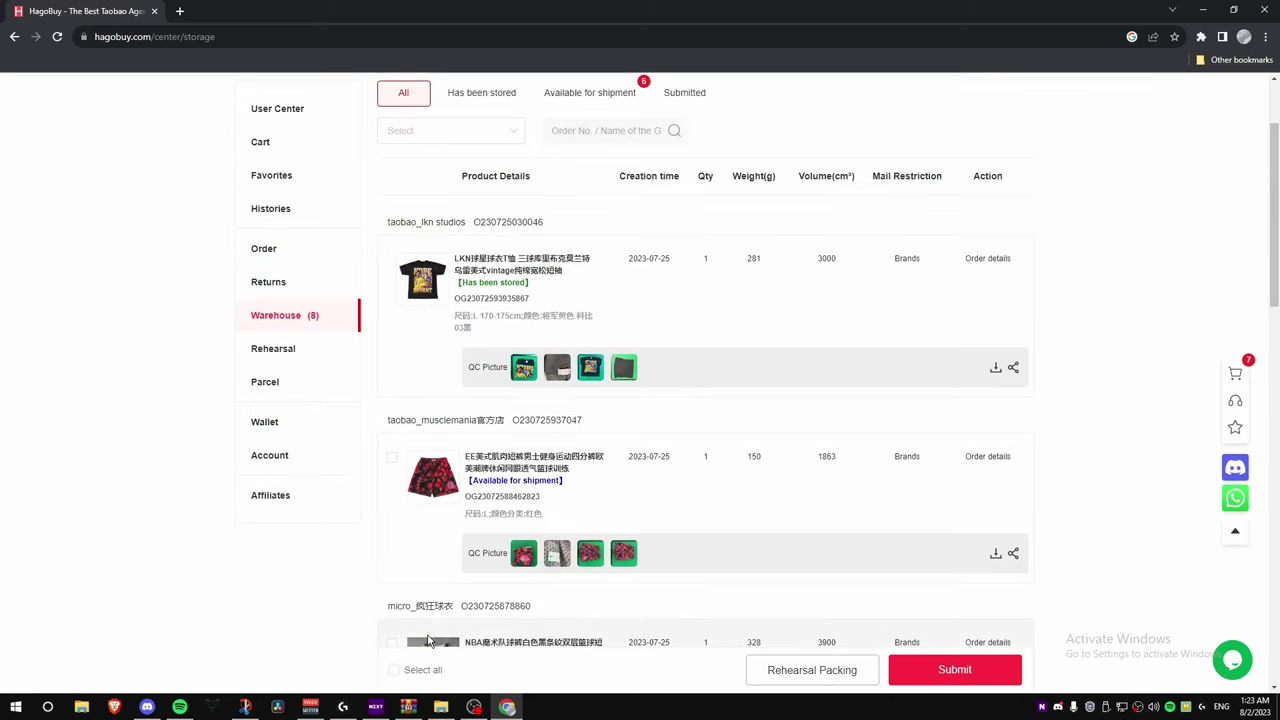
pyautogui.click(405, 673)
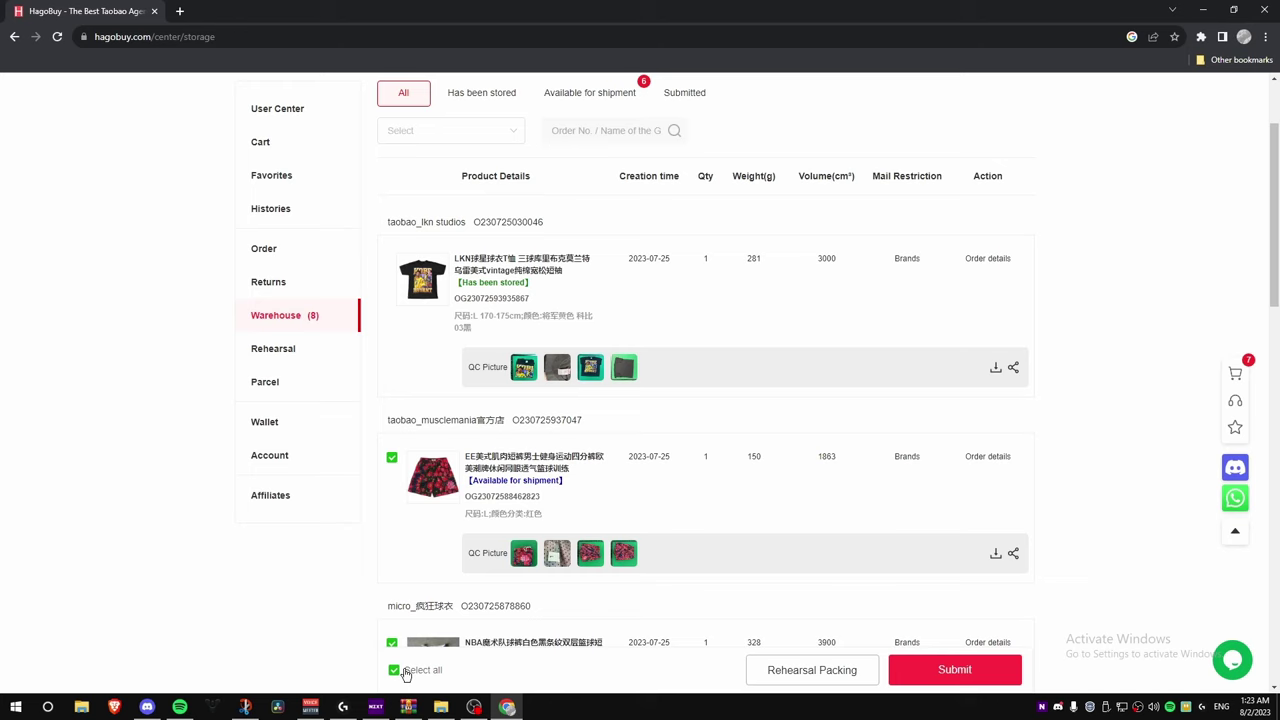
pyautogui.scroll(-5, 441, 342)
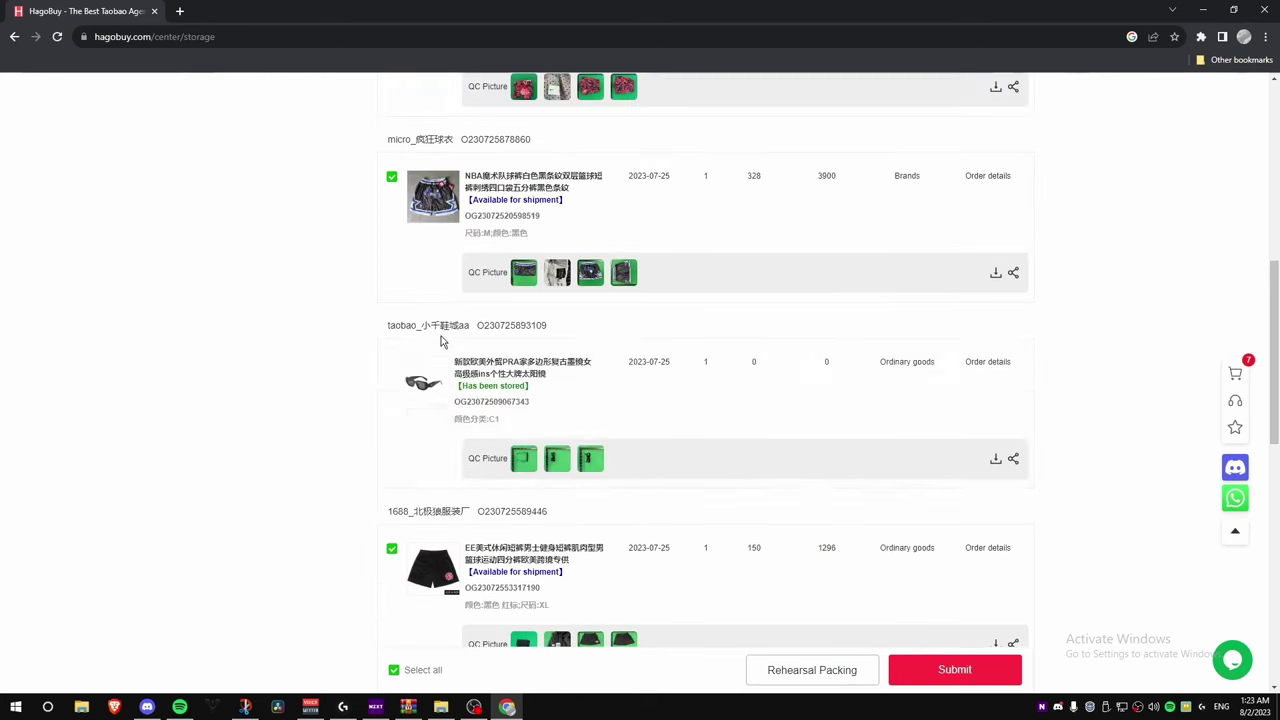
pyautogui.scroll(-3, 441, 342)
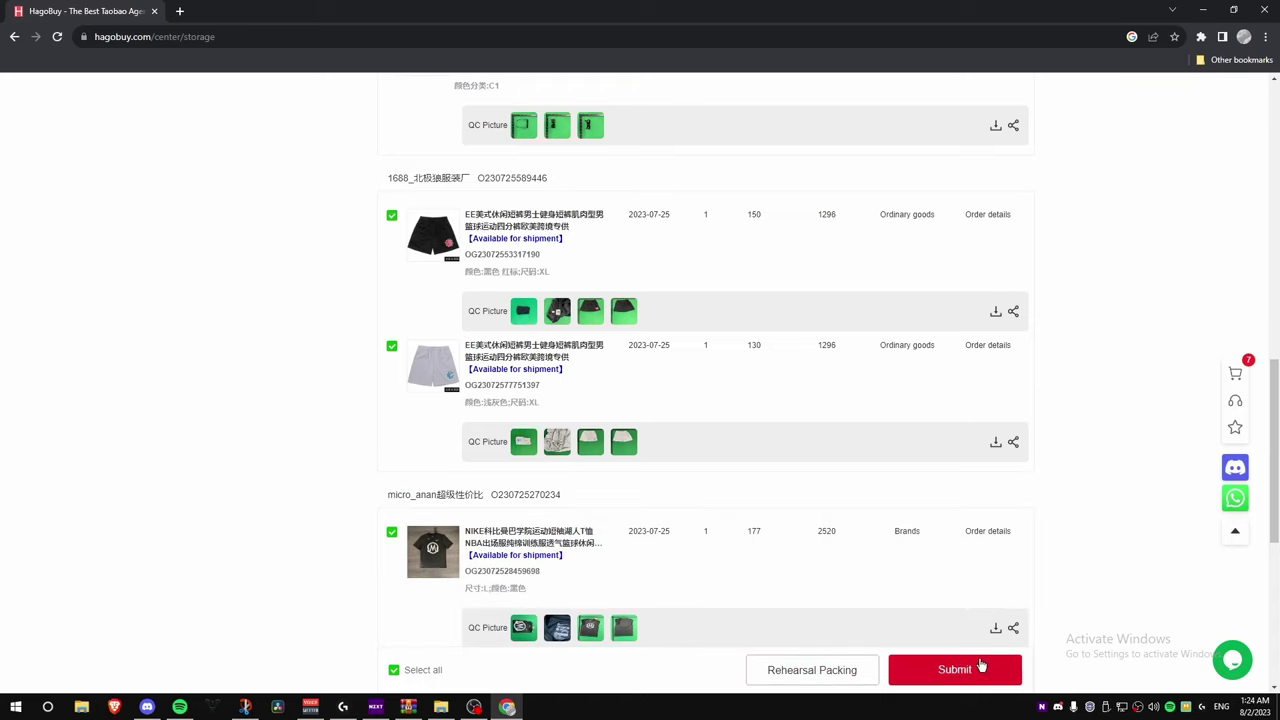
pyautogui.click(950, 669)
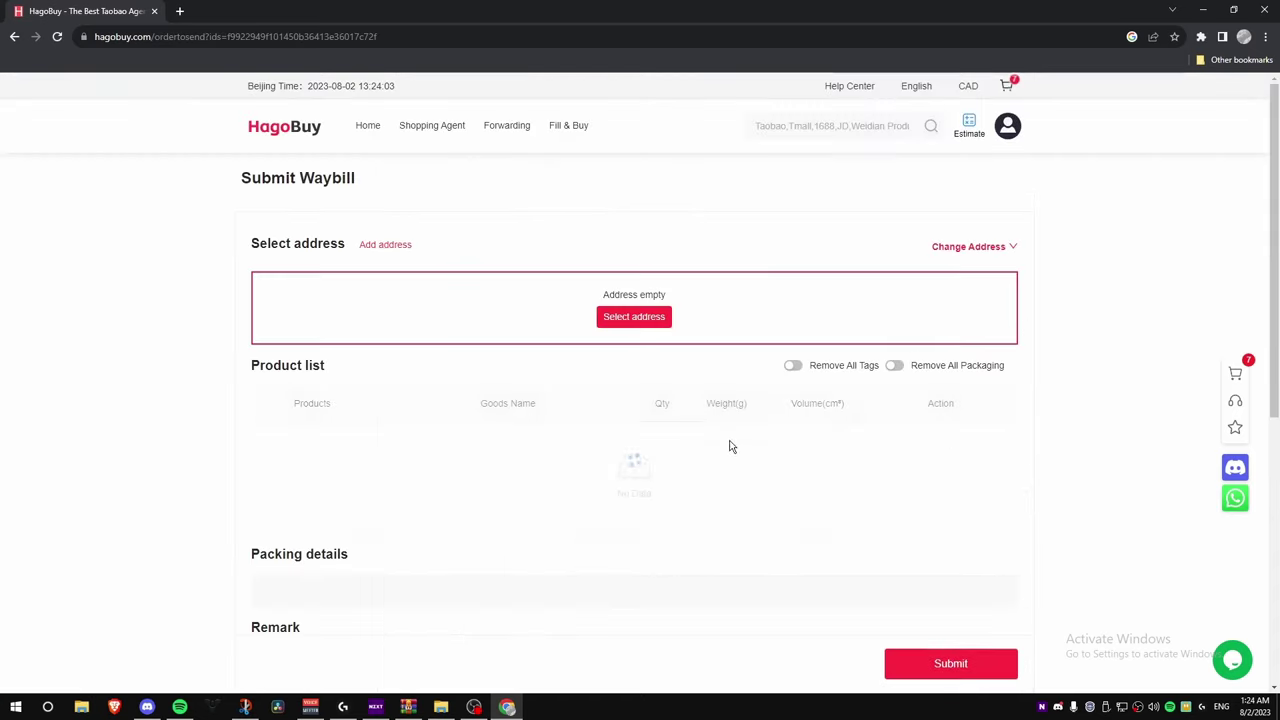
# - Turn on tag removal and packaging removal for the black NIKE T-shirt in the waybill's product list
pyautogui.scroll(-4, 729, 450)
pyautogui.scroll(-2, 726, 462)
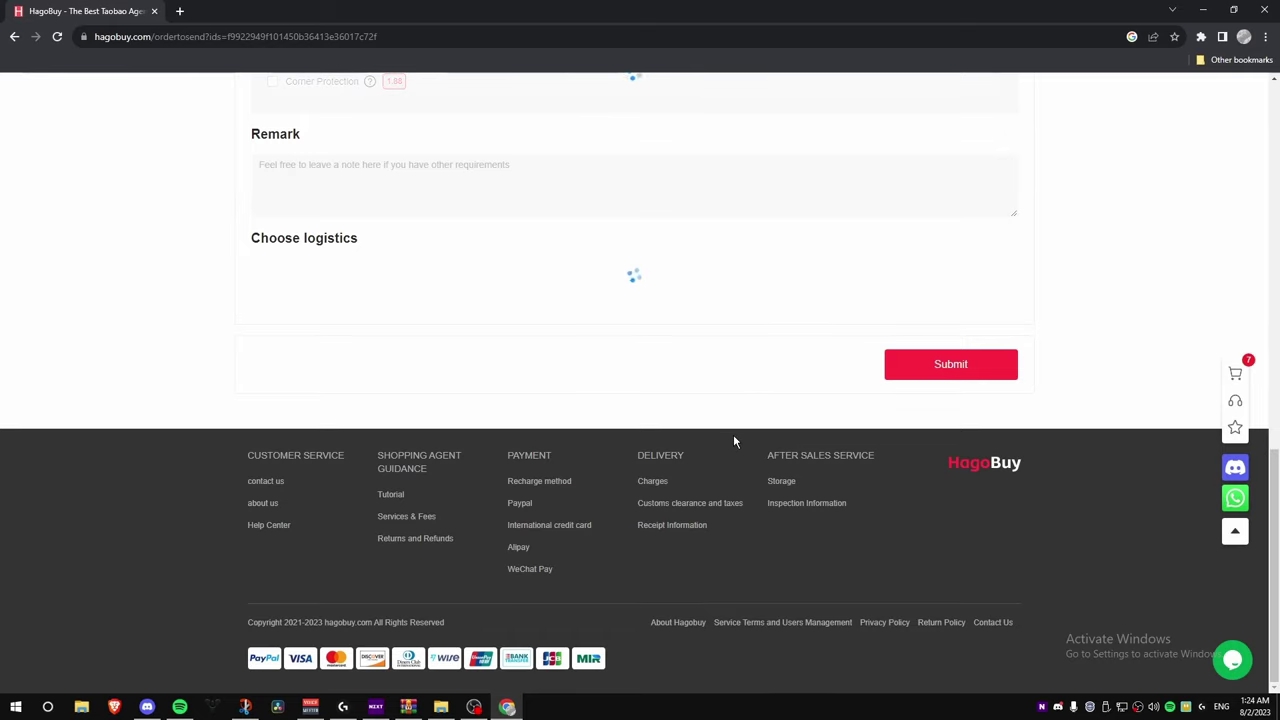
pyautogui.scroll(10, 677, 331)
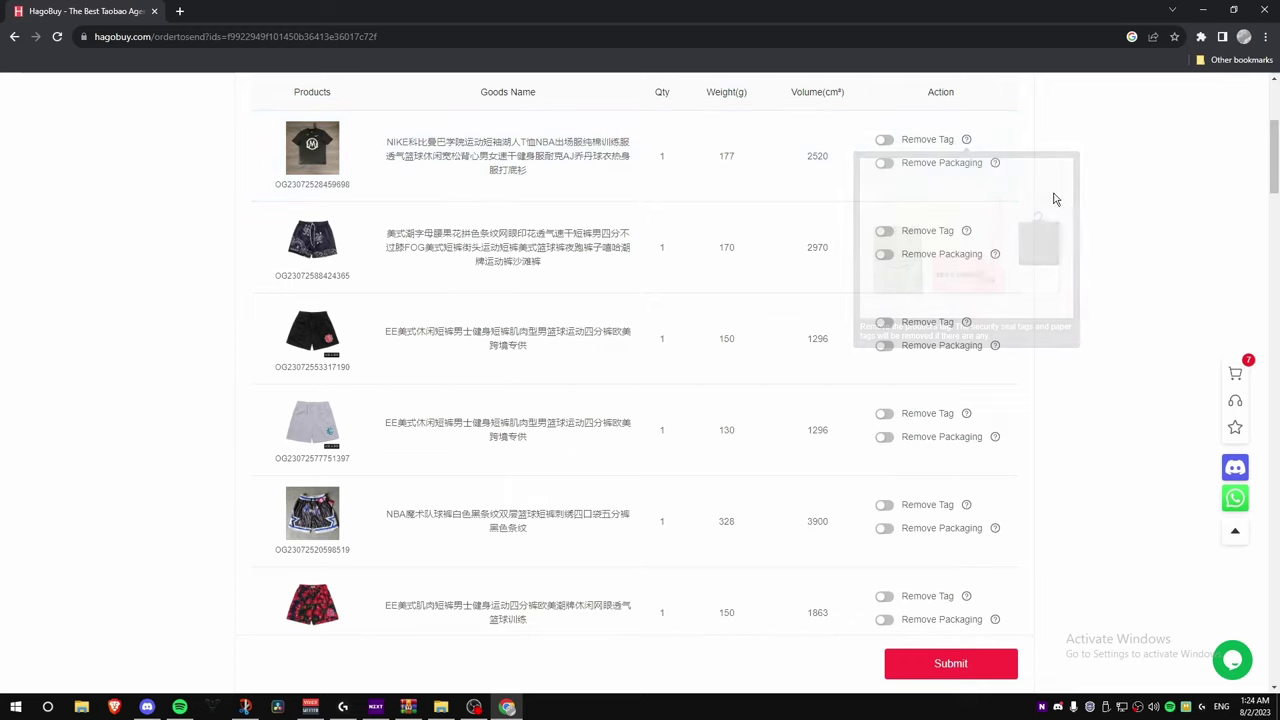
pyautogui.moveTo(995, 165)
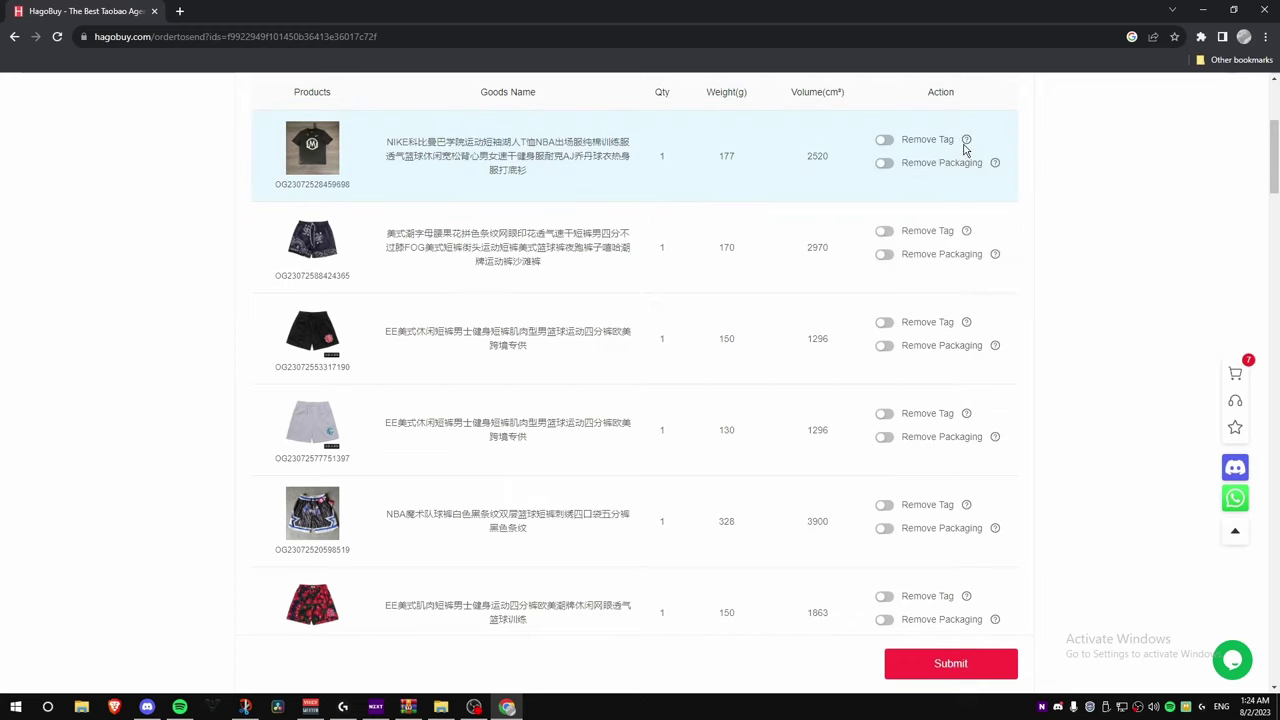
pyautogui.moveTo(965, 147)
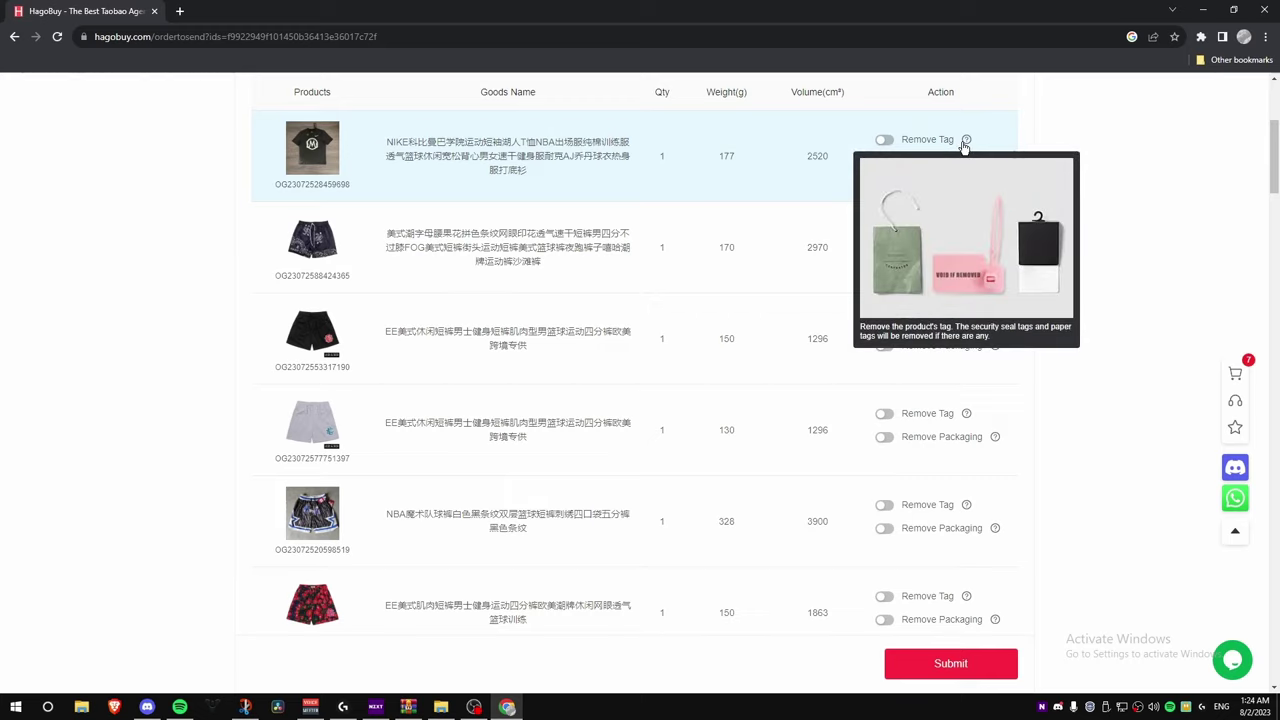
pyautogui.click(883, 143)
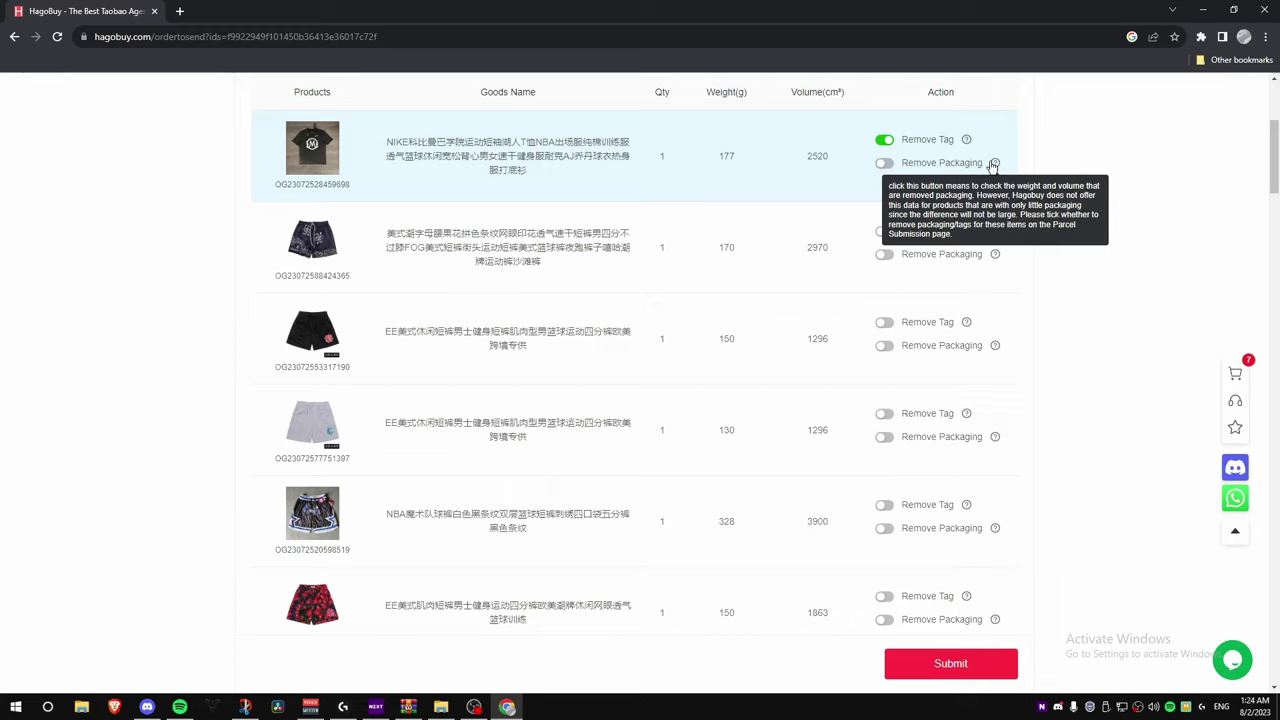
pyautogui.click(886, 165)
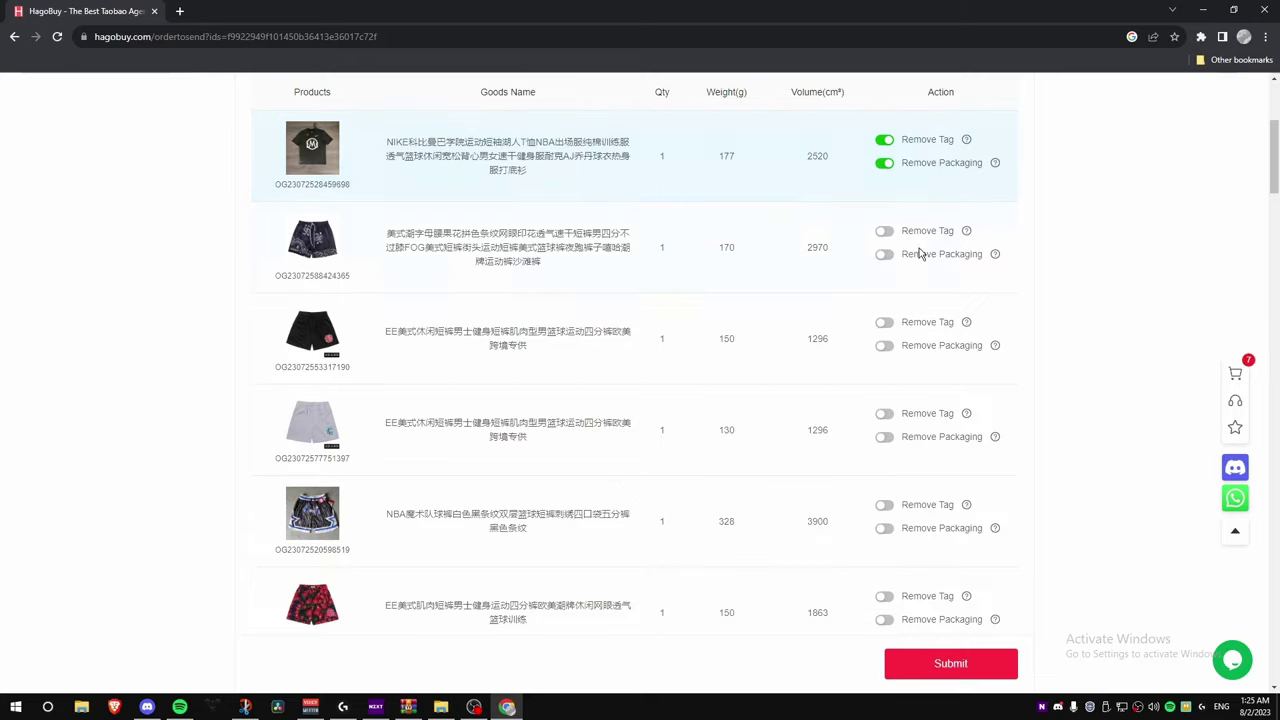
# - Review the available and restricted shipping routes with their fees and transit times in the waybill's logistics section
pyautogui.scroll(-3, 545, 471)
pyautogui.scroll(-20, 545, 471)
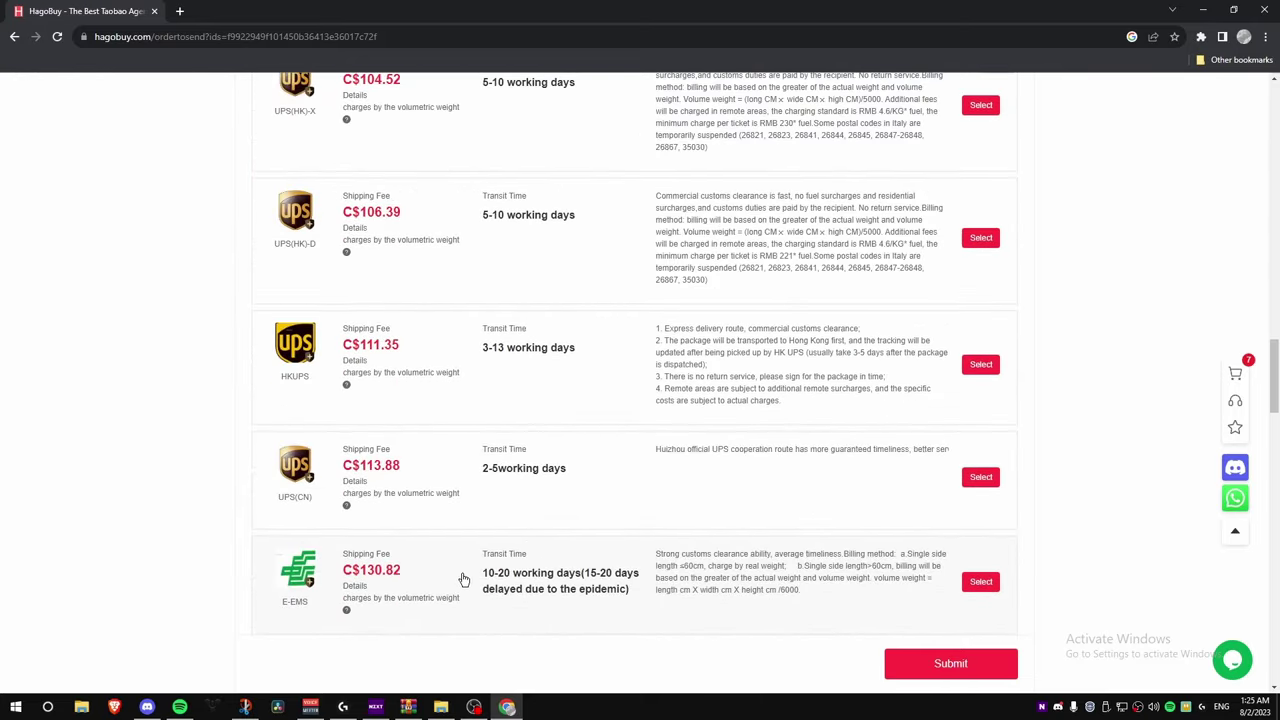
pyautogui.scroll(-10, 505, 550)
pyautogui.scroll(15, 508, 514)
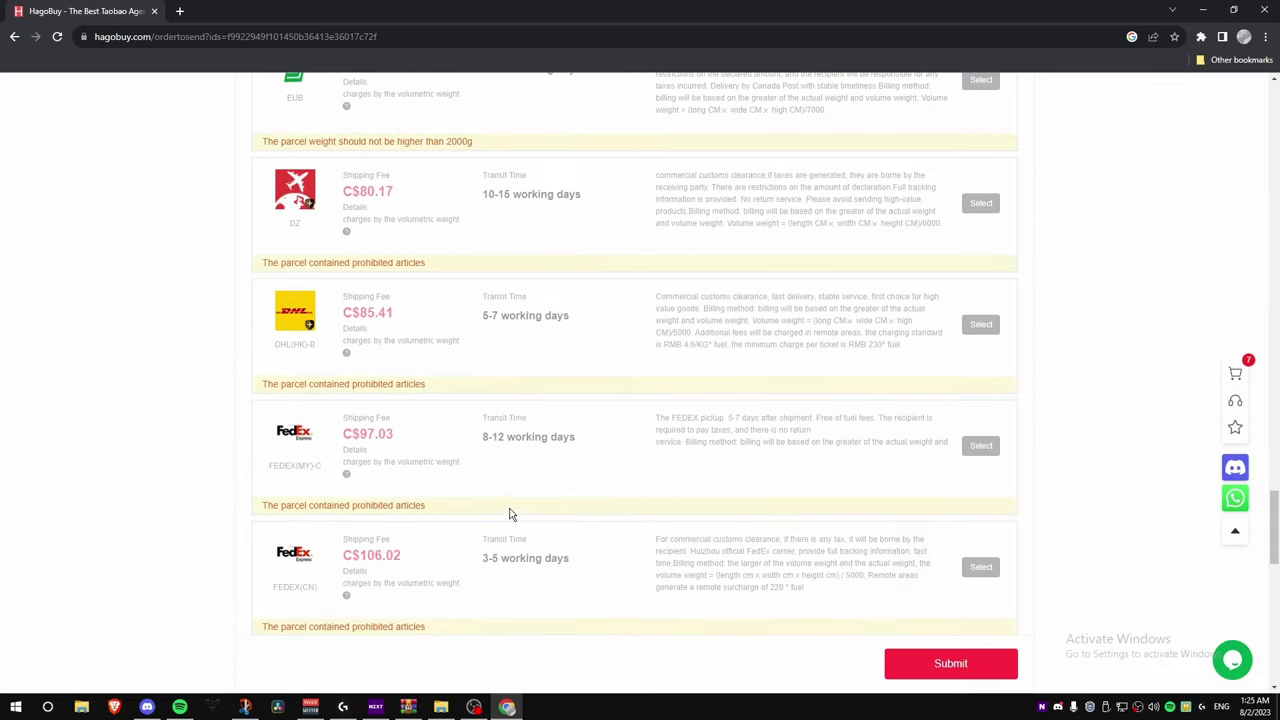
pyautogui.scroll(15, 180, 432)
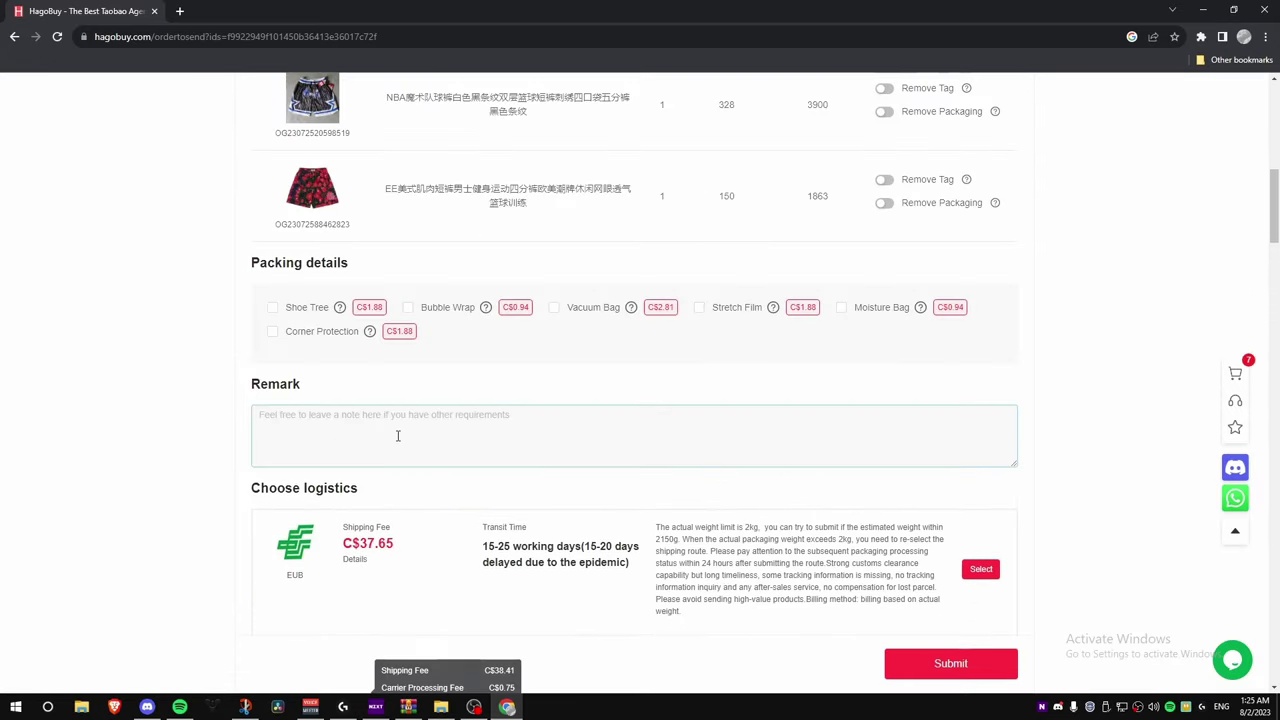
# - Enter the remark "Fold boxes" for the parcel and erase it again
pyautogui.click(404, 434)
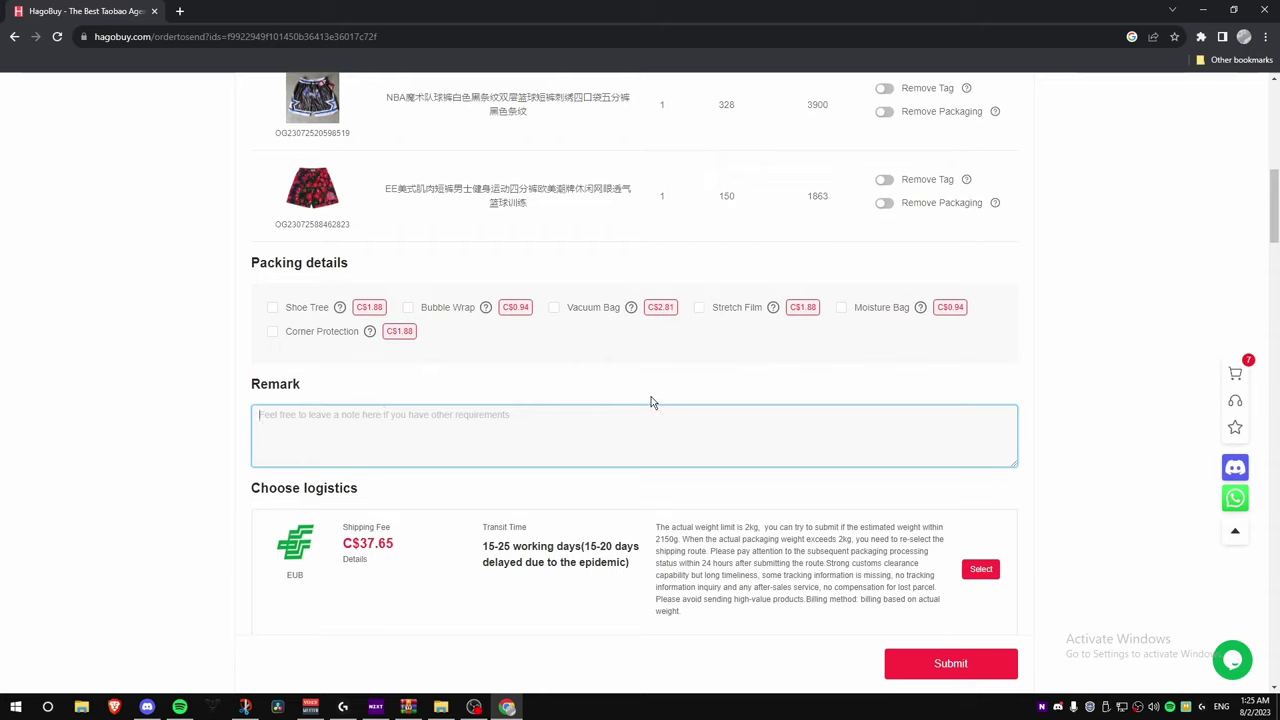
pyautogui.write('Fold boxes')
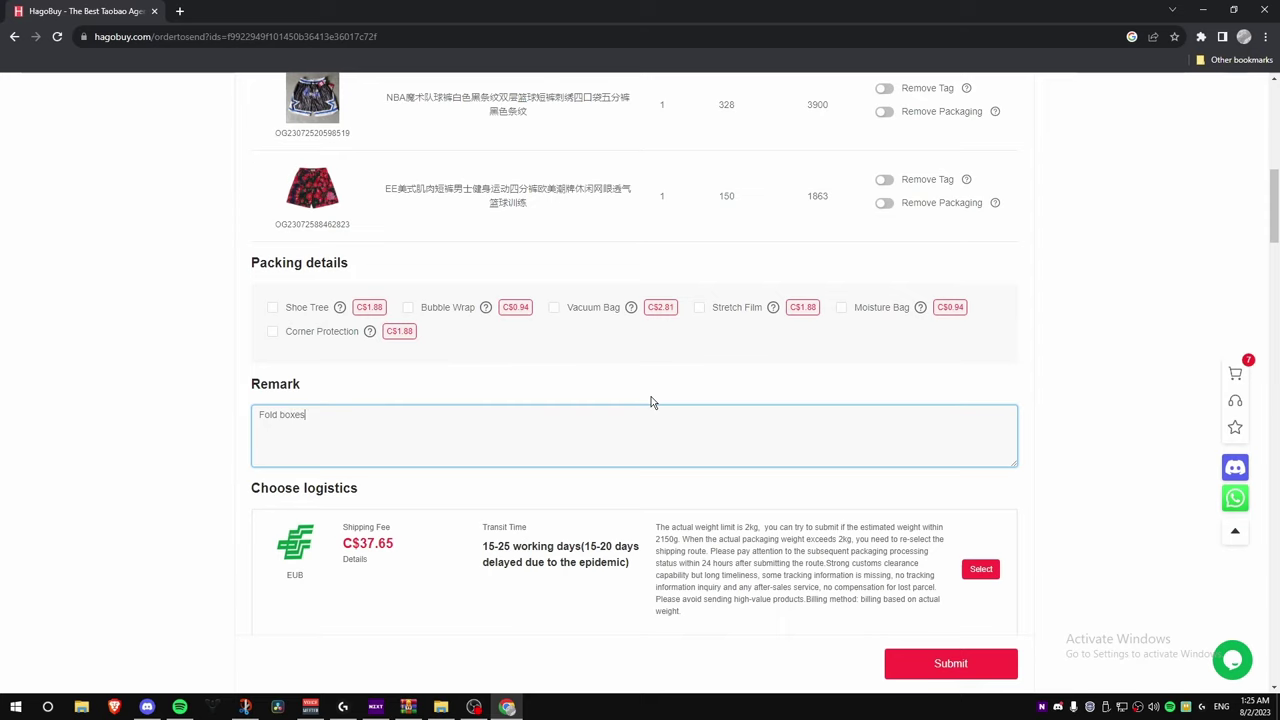
pyautogui.press('BackSpace')
pyautogui.press('BackSpace')
pyautogui.press('BackSpace')
pyautogui.press('BackSpace')
pyautogui.press('BackSpace')
pyautogui.press('BackSpace')
pyautogui.press('BackSpace')
pyautogui.press('BackSpace')
pyautogui.press('BackSpace')
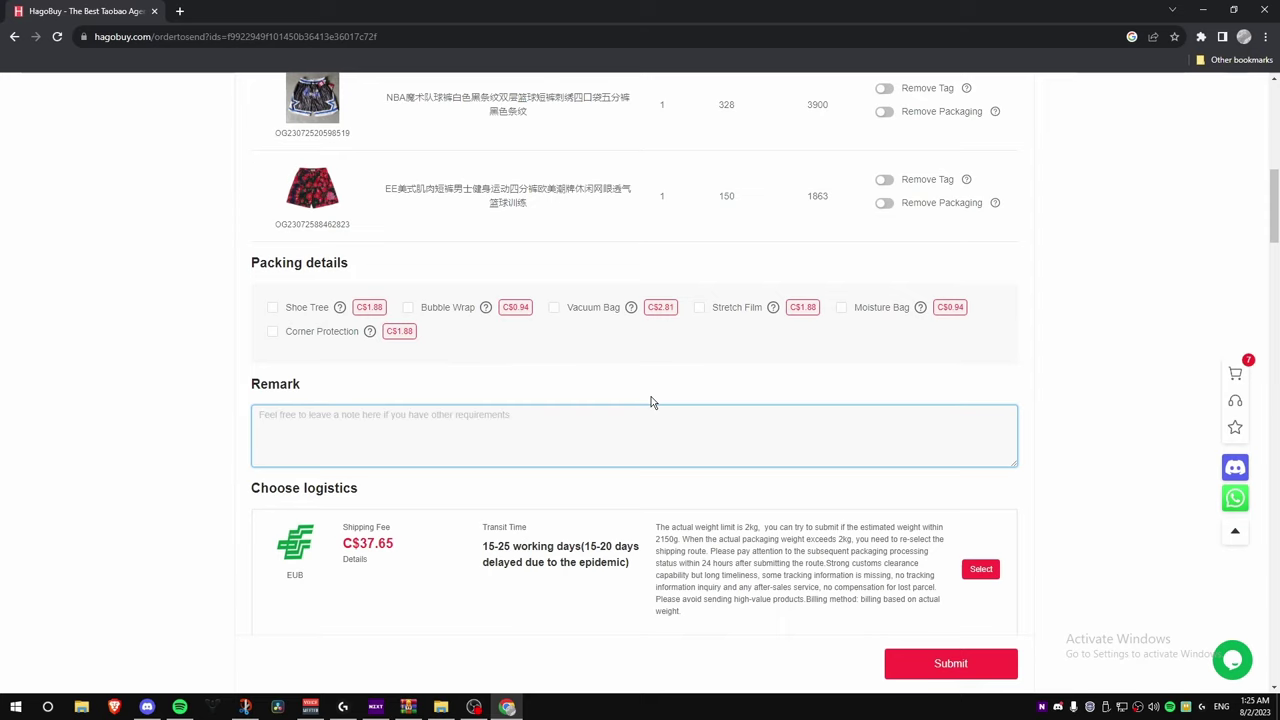
# - Copy the black shorts' goods number into the parcel remark, add a fold-box instruction, and clear the remark
pyautogui.scroll(3, 277, 220)
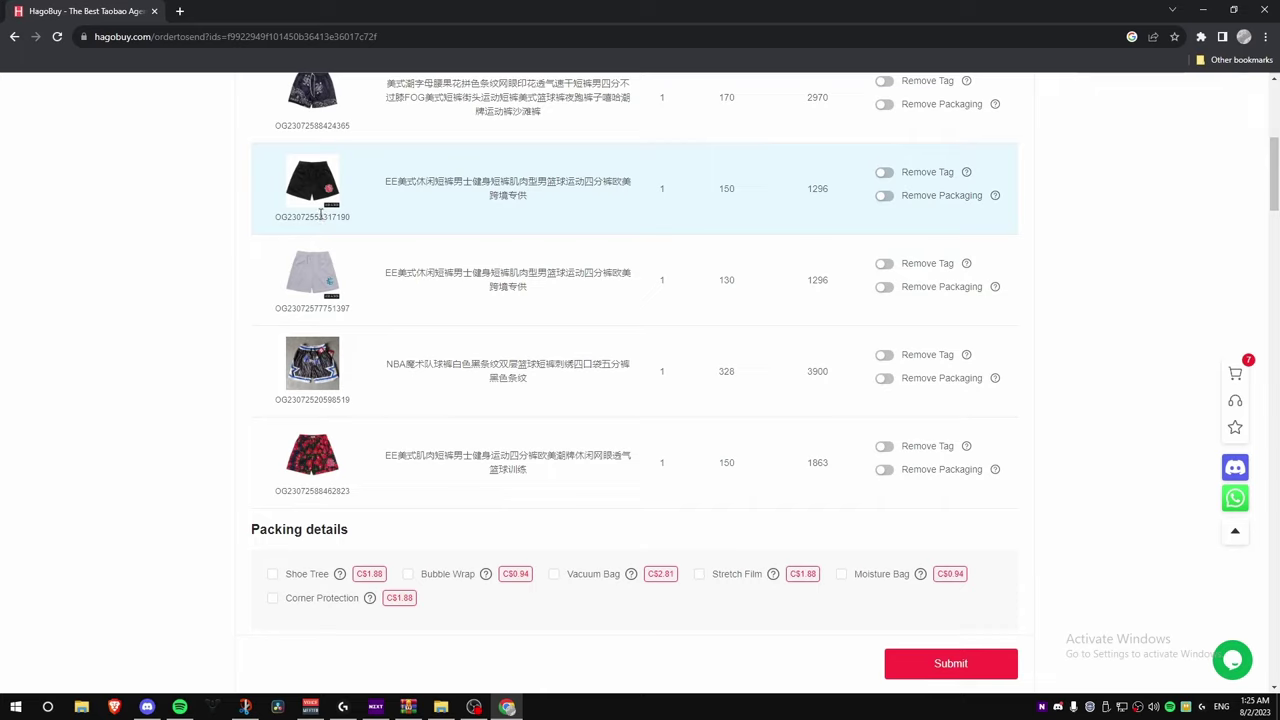
pyautogui.doubleClick(321, 216)
pyautogui.rightClick(321, 210)
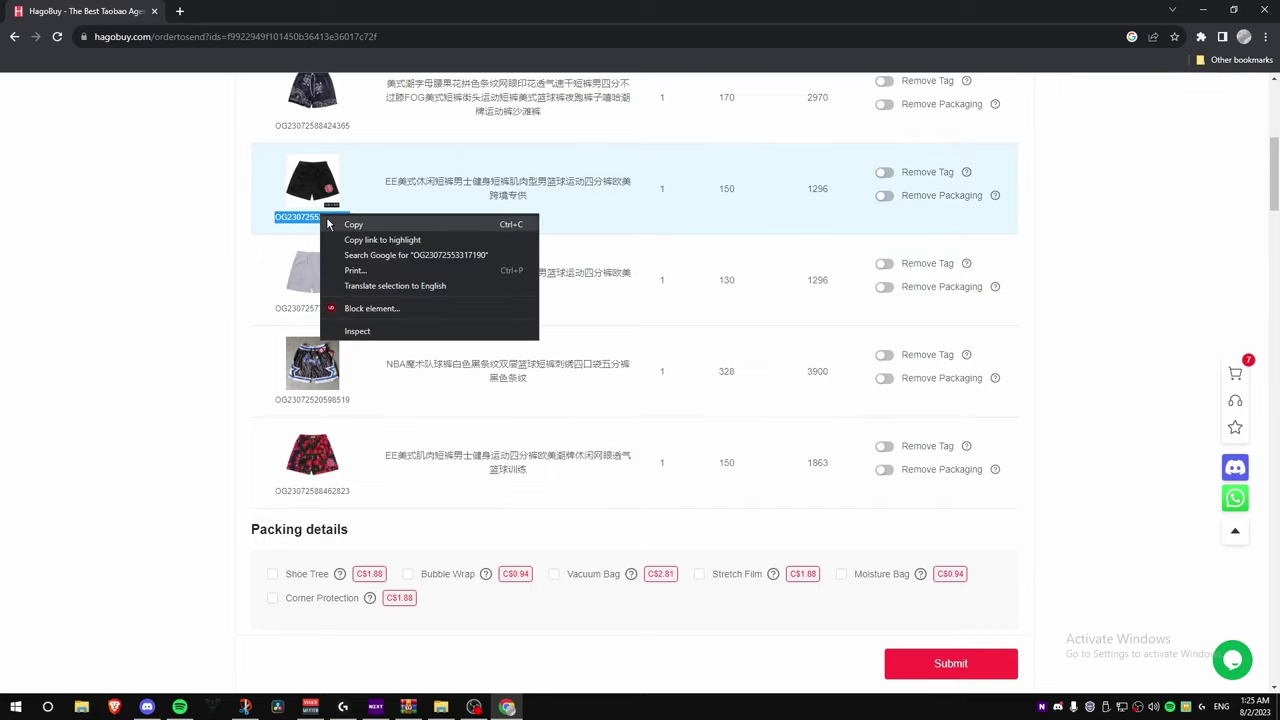
pyautogui.click(332, 222)
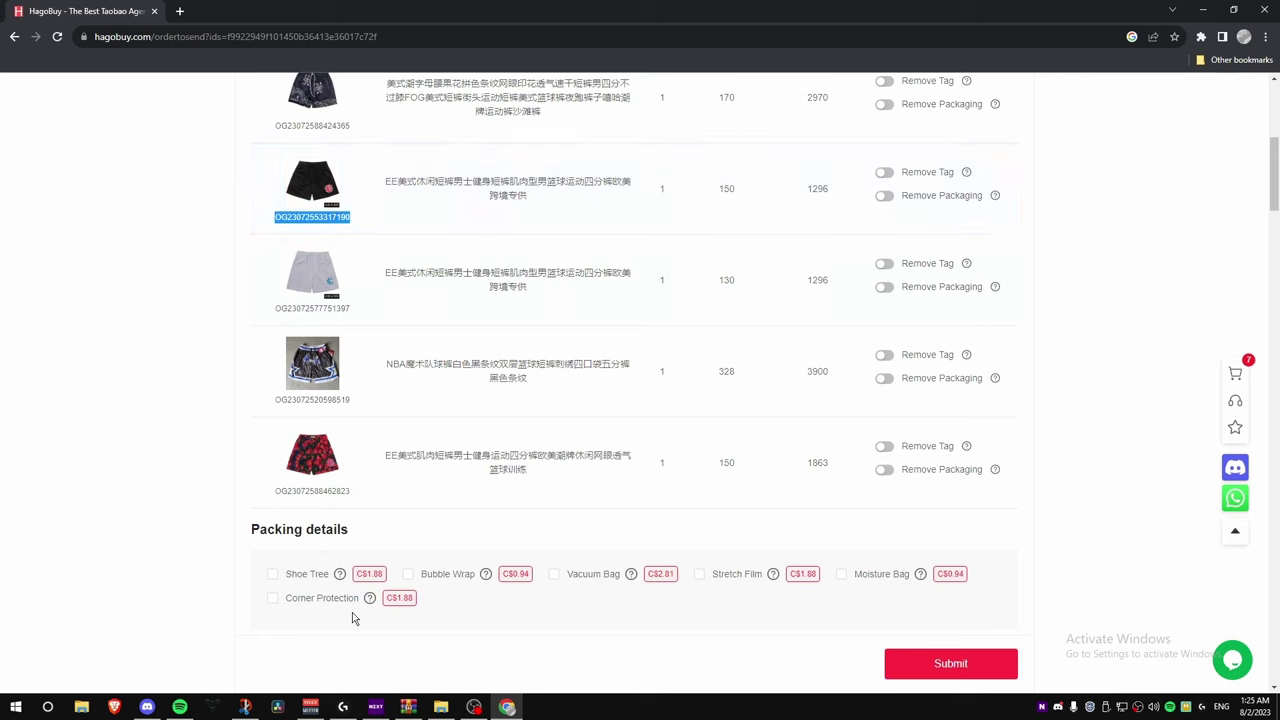
pyautogui.scroll(-2, 352, 612)
pyautogui.click(349, 483)
pyautogui.hotkey('ctrl', 'v')
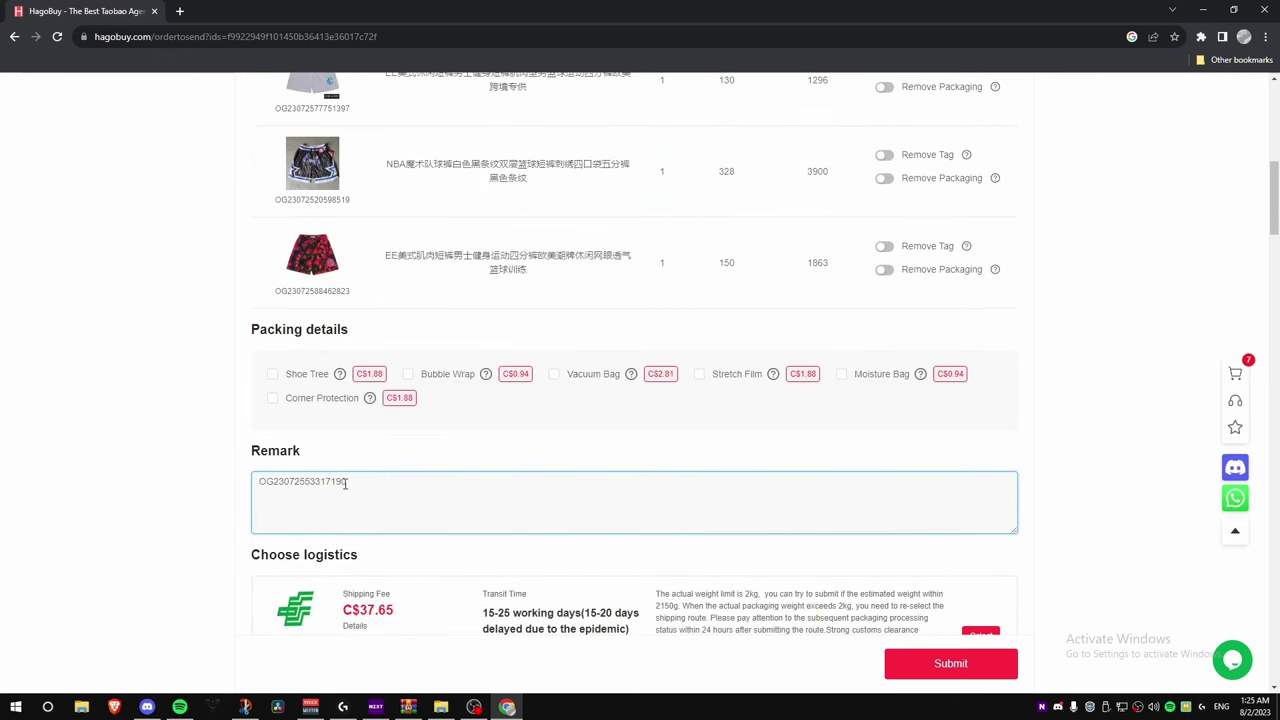
pyautogui.press('BackSpace')
pyautogui.write('foldbox')
pyautogui.tripleClick(368, 477)
pyautogui.press('BackSpace')
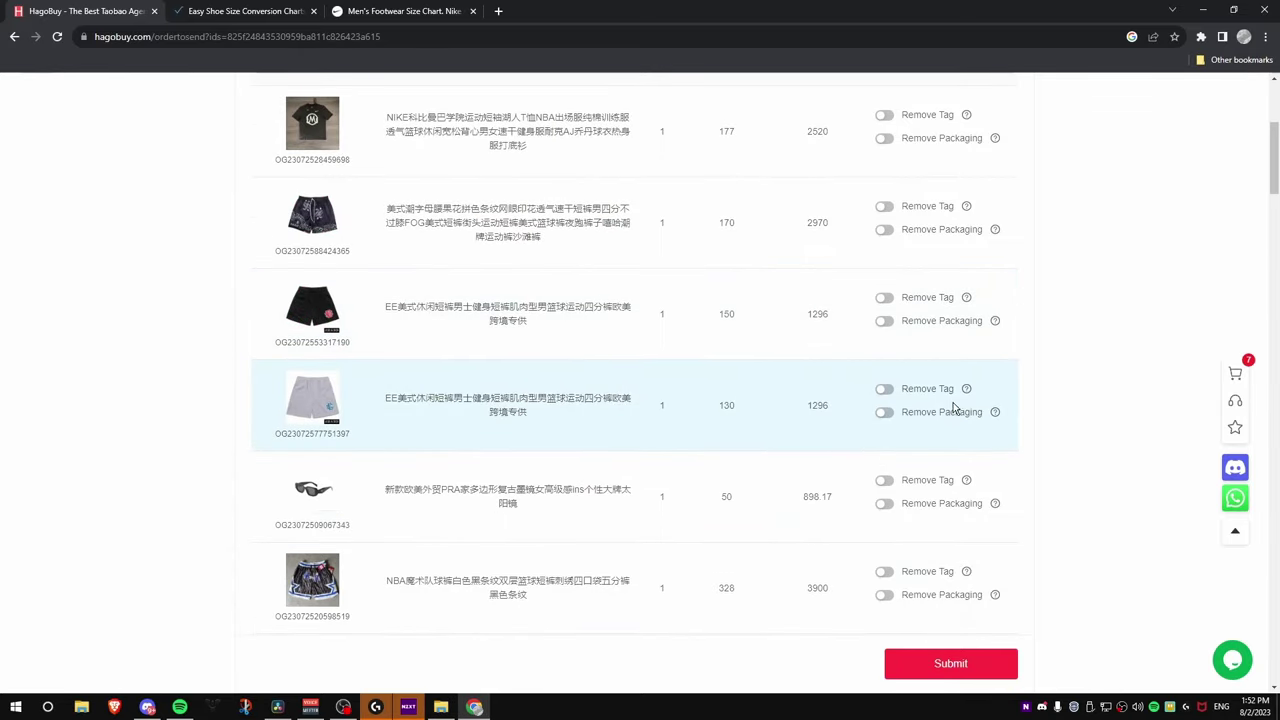
# - Enter the remark "stuff shoe with paper from the boxes" and erase it again
pyautogui.scroll(-4, 928, 412)
pyautogui.click(543, 492)
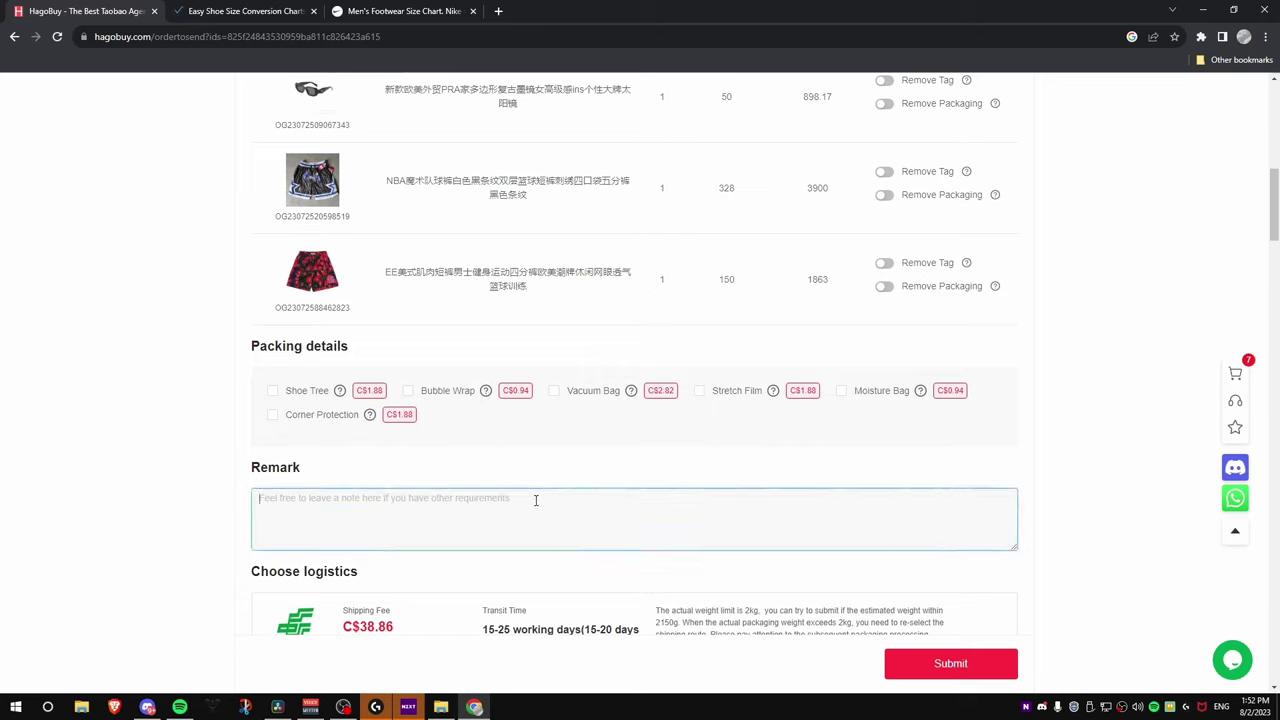
pyautogui.write('st')
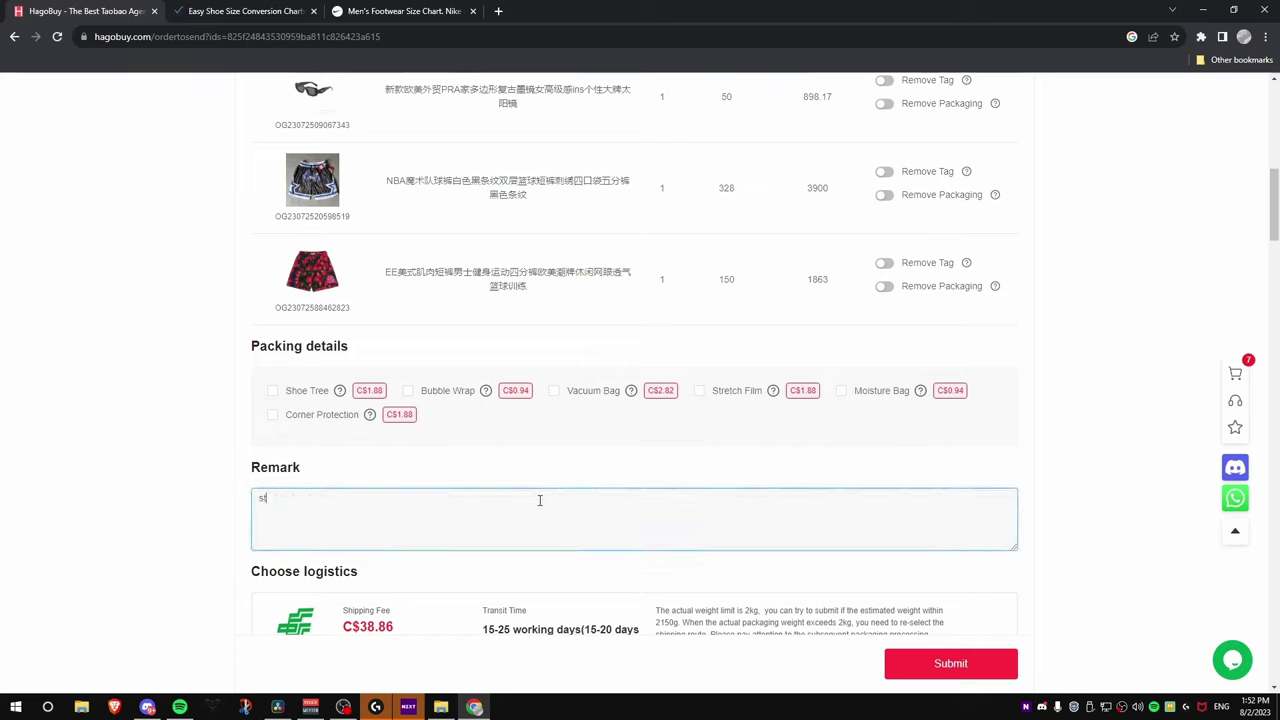
pyautogui.write('uff shoe with paper')
pyautogui.write('from the boxes')
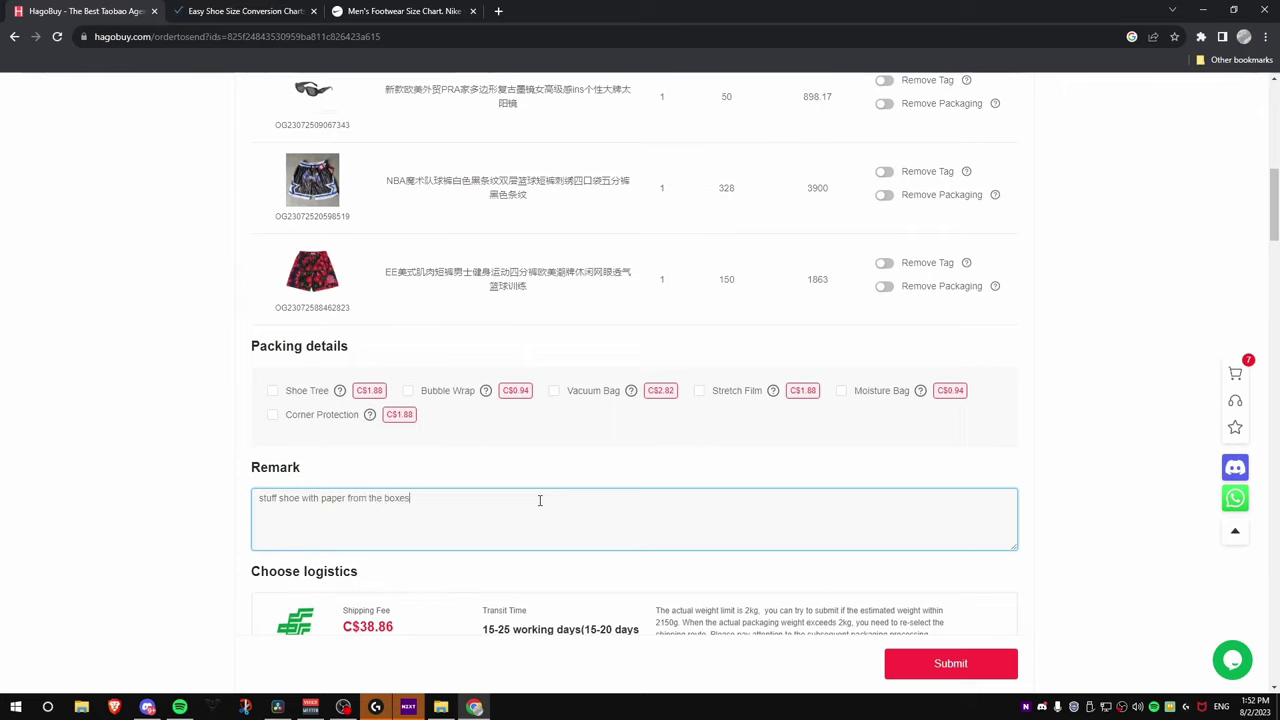
pyautogui.press('BackSpace')
pyautogui.press('BackSpace')
pyautogui.press('BackSpace')
pyautogui.press('BackSpace')
pyautogui.press('BackSpace')
pyautogui.press('BackSpace')
pyautogui.press('BackSpace')
pyautogui.press('BackSpace')
pyautogui.press('BackSpace')
pyautogui.press('BackSpace')
pyautogui.press('BackSpace')
pyautogui.press('BackSpace')
pyautogui.press('BackSpace')
pyautogui.press('BackSpace')
pyautogui.press('BackSpace')
pyautogui.press('BackSpace')
pyautogui.press('BackSpace')
pyautogui.press('BackSpace')
pyautogui.press('BackSpace')
pyautogui.press('BackSpace')
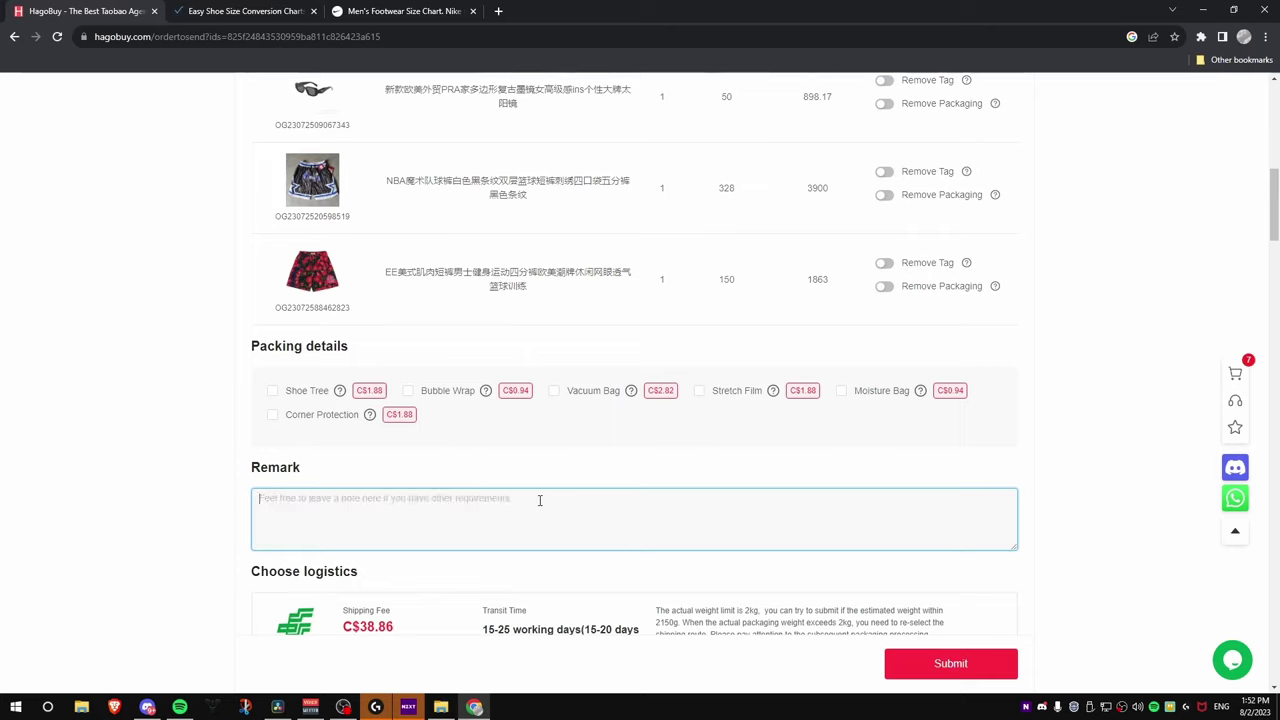
# - Write a remark asking to keep the shoelaces in the parcel, and erase it again
pyautogui.write('keep shoel')
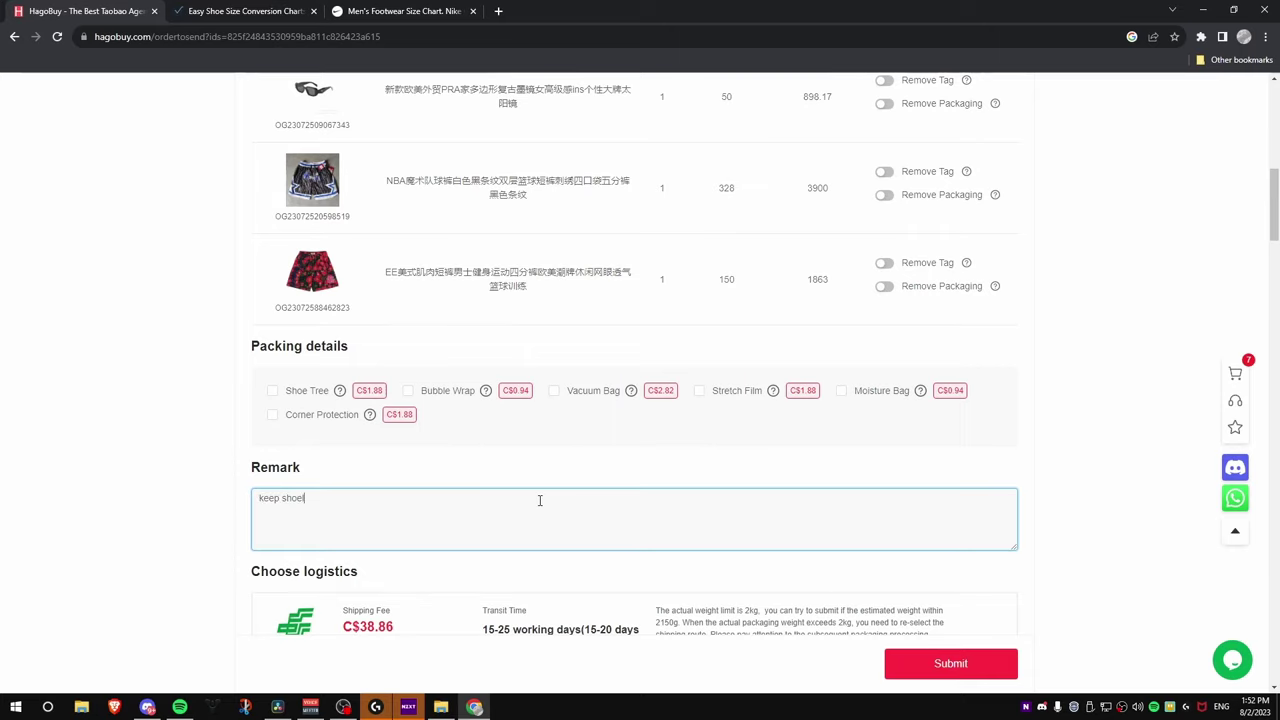
pyautogui.write('aces in parce')
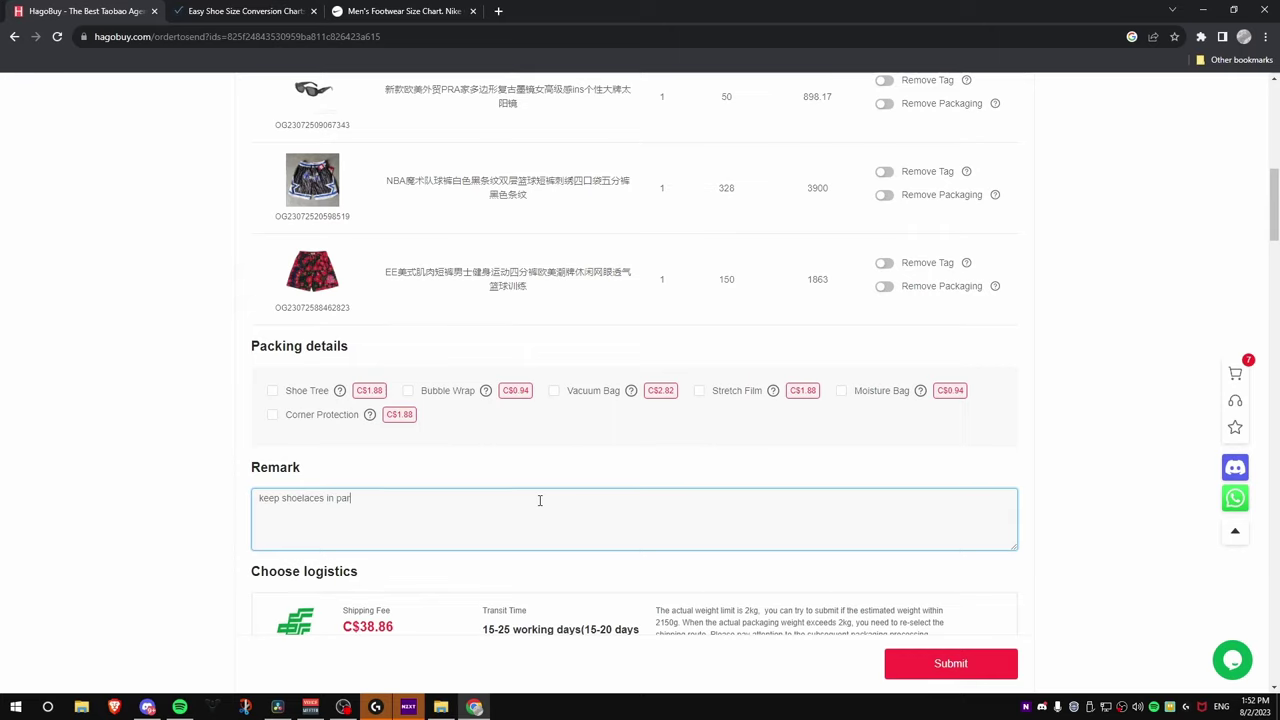
pyautogui.press('BackSpace')
pyautogui.press('BackSpace')
pyautogui.press('BackSpace')
pyautogui.press('BackSpace')
pyautogui.press('BackSpace')
pyautogui.press('BackSpace')
pyautogui.press('BackSpace')
pyautogui.press('BackSpace')
pyautogui.press('BackSpace')
pyautogui.press('BackSpace')
pyautogui.press('BackSpace')
pyautogui.press('BackSpace')
pyautogui.press('BackSpace')
pyautogui.press('BackSpace')
pyautogui.press('BackSpace')
pyautogui.press('BackSpace')
pyautogui.press('BackSpace')
pyautogui.press('BackSpace')
pyautogui.press('BackSpace')
pyautogui.press('BackSpace')
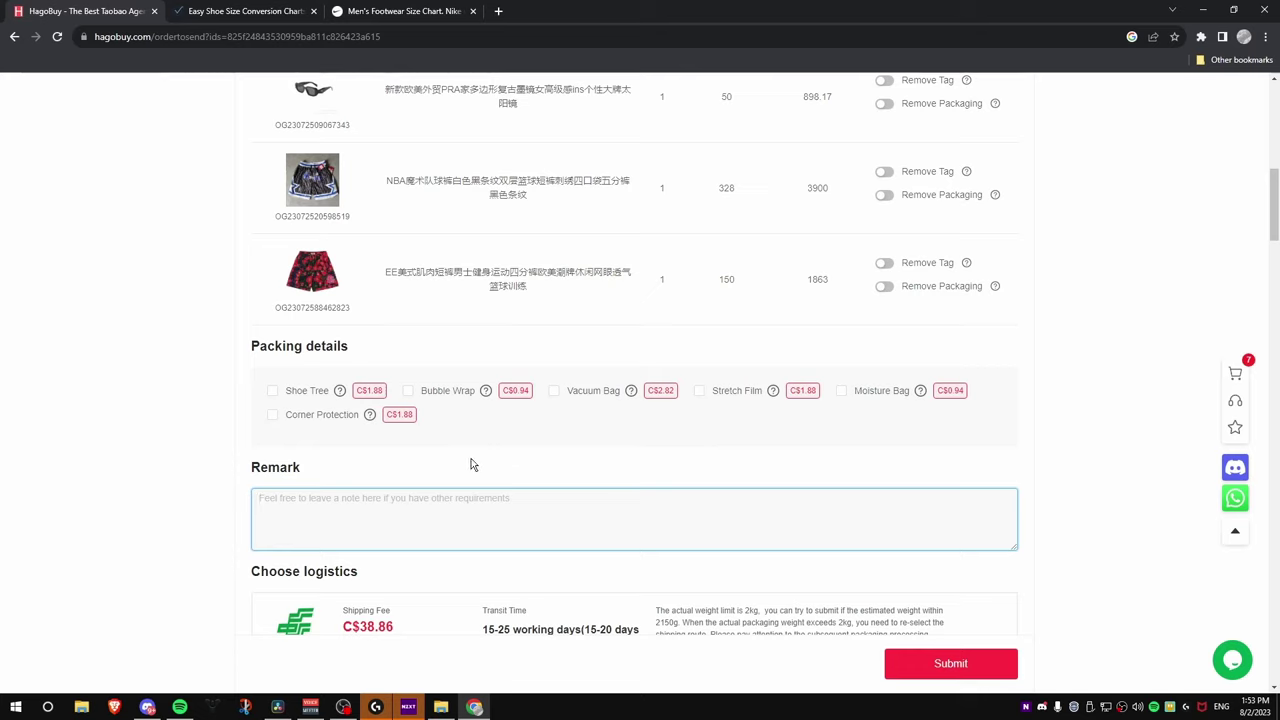
# - Check the description and charge of the Shoe Tree packing option
pyautogui.moveTo(339, 391)
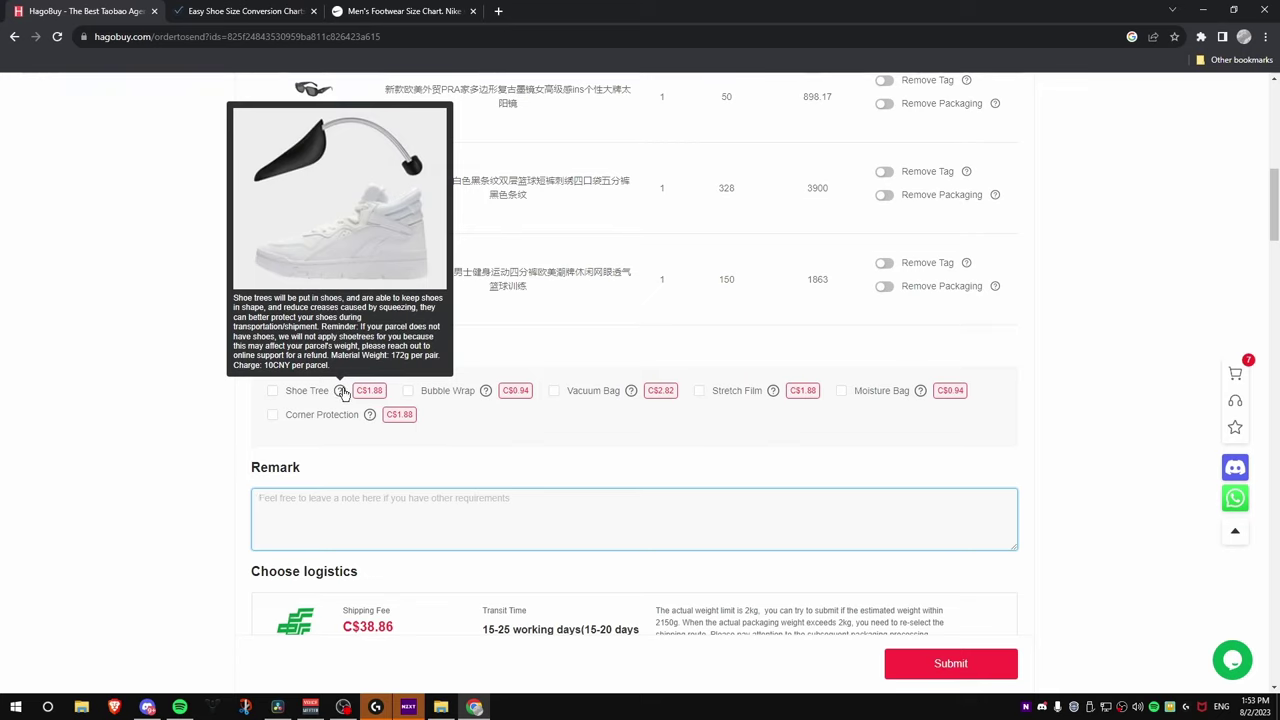
pyautogui.click(360, 531)
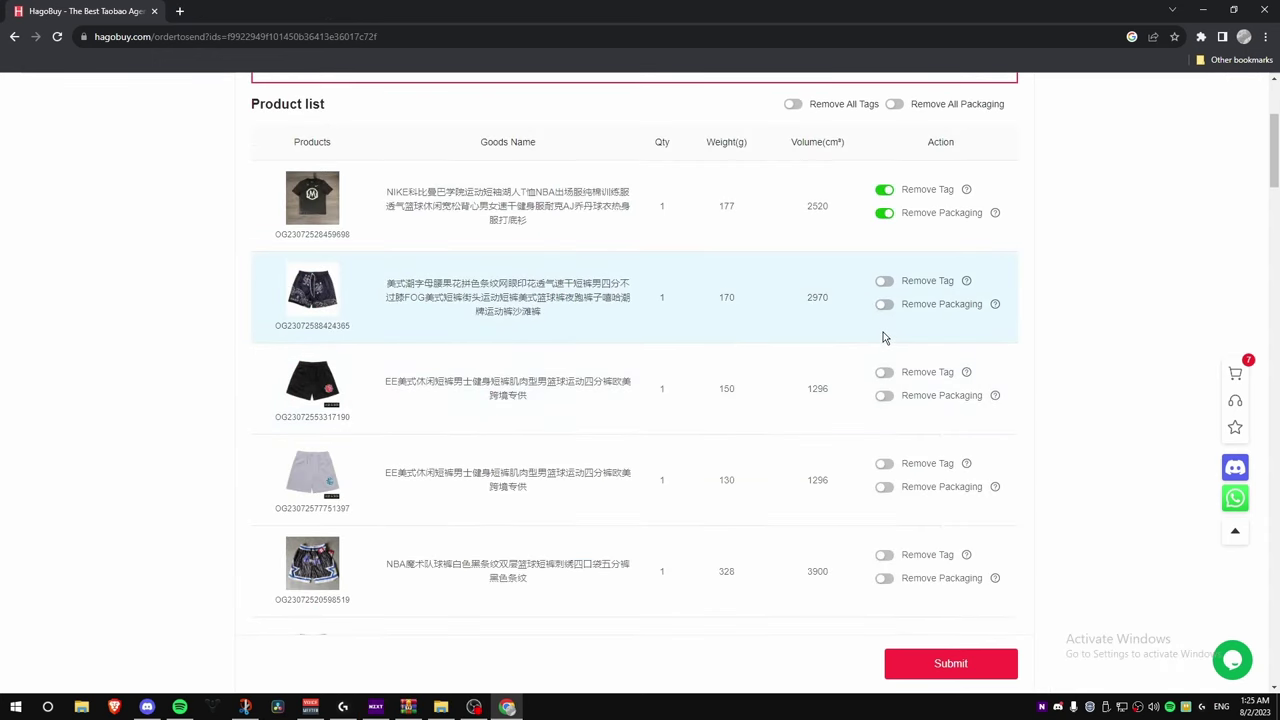
# - Turn on tag removal and packaging removal for the navy patterned shorts, the black shorts and the light grey shorts
pyautogui.click(885, 280)
pyautogui.click(886, 304)
pyautogui.click(886, 372)
pyautogui.click(887, 395)
pyautogui.click(886, 463)
pyautogui.click(889, 488)
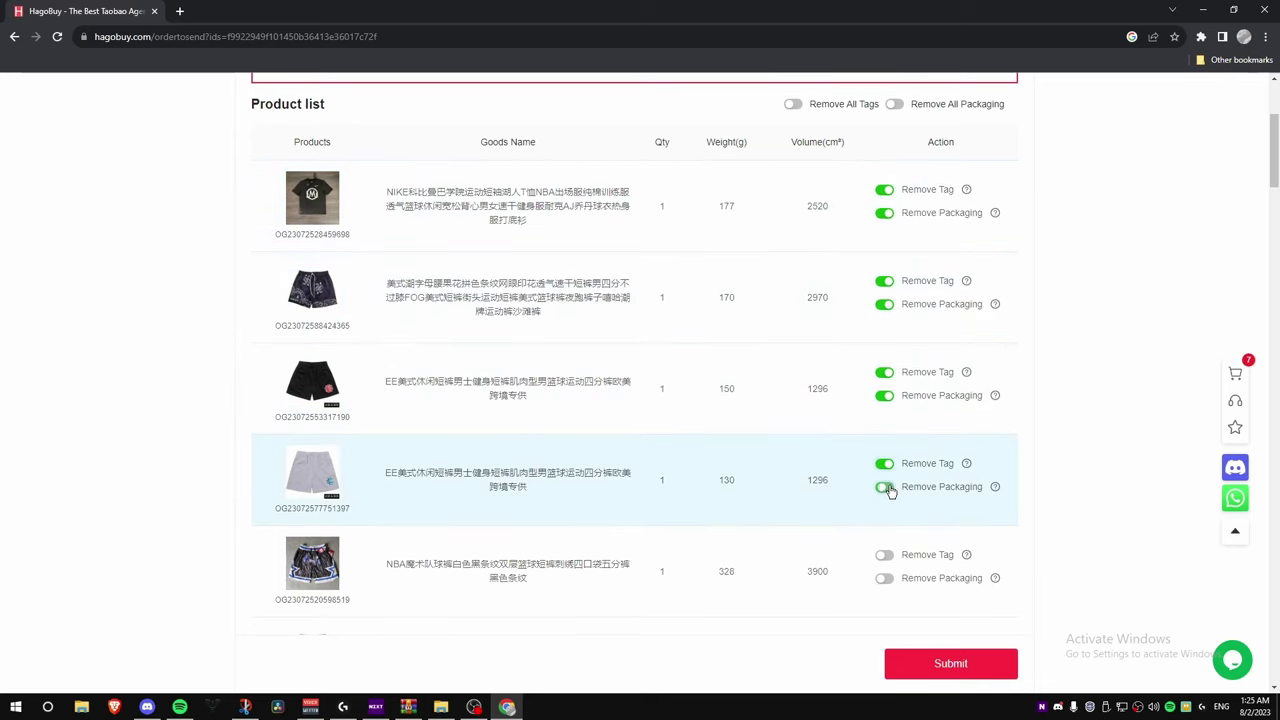
# - Turn on tag removal and packaging removal for the striped NBA shorts and the red patterned shorts
pyautogui.scroll(-1, 889, 490)
pyautogui.click(885, 514)
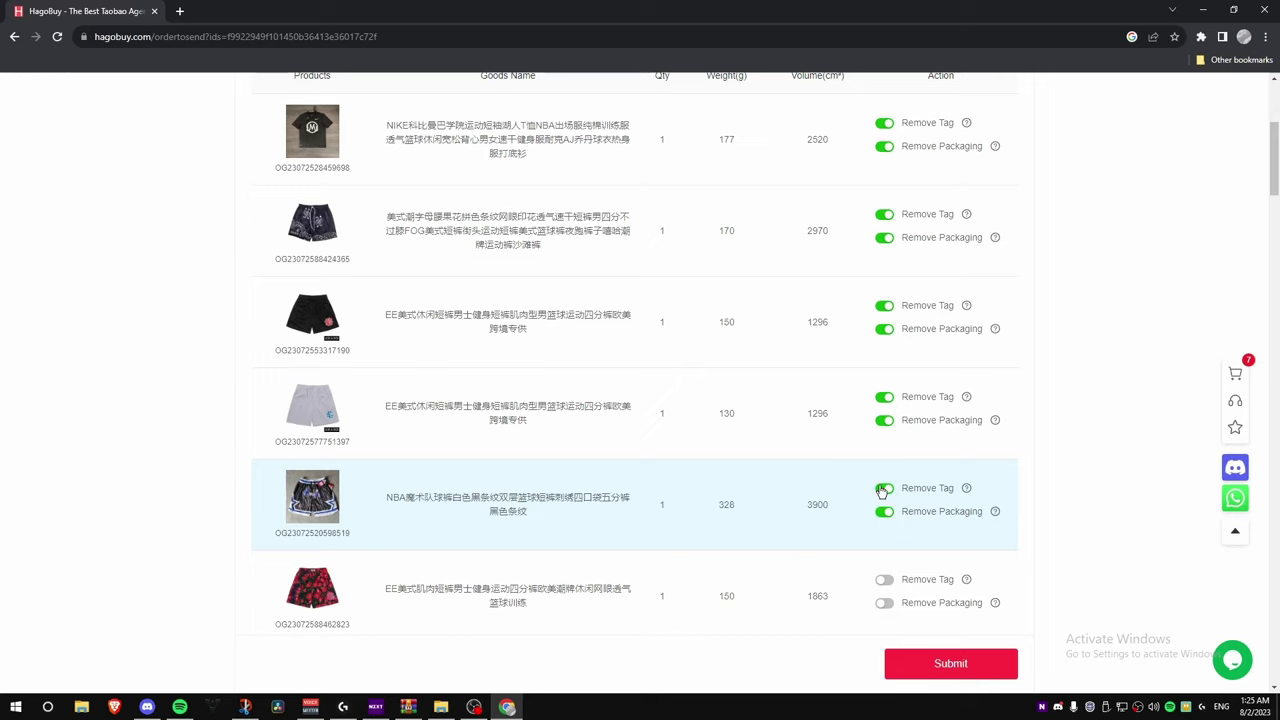
pyautogui.scroll(-1, 943, 506)
pyautogui.click(886, 514)
pyautogui.click(886, 537)
# - Read the descriptions and charges of the Shoe Tree, Bubble Wrap and Stretch Film packing options
pyautogui.scroll(-3, 888, 553)
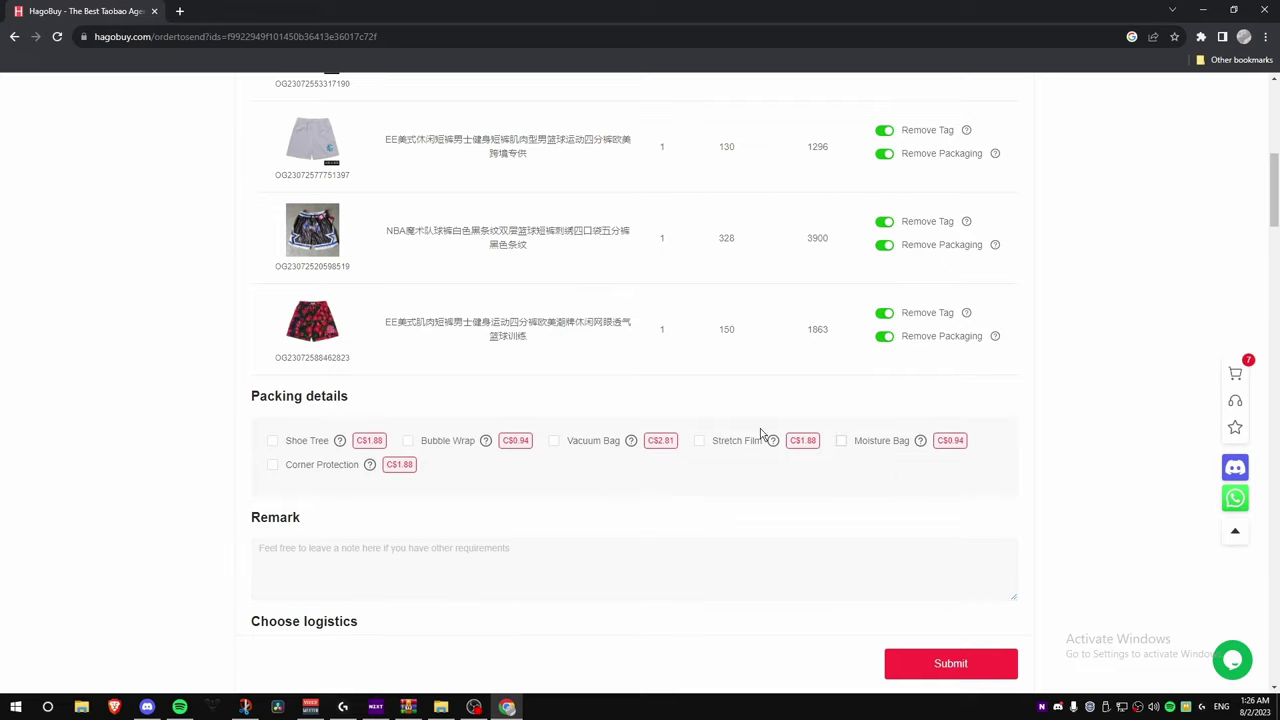
pyautogui.moveTo(339, 440)
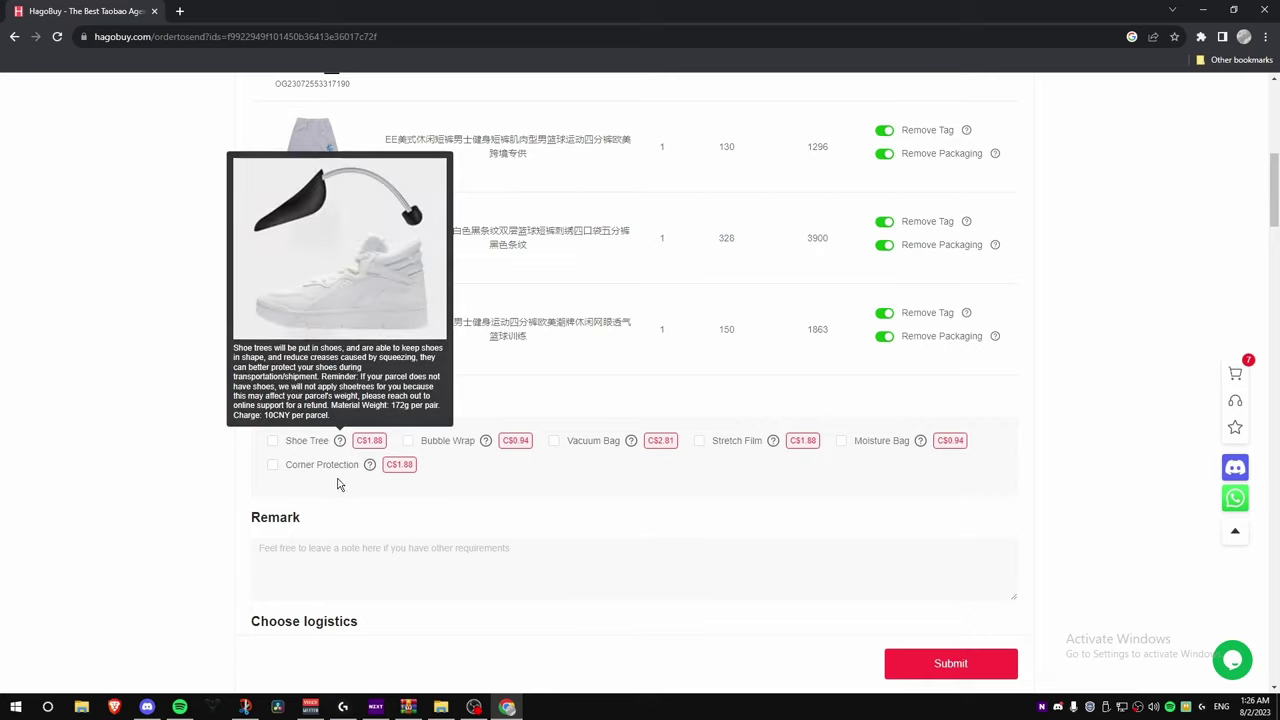
pyautogui.moveTo(485, 447)
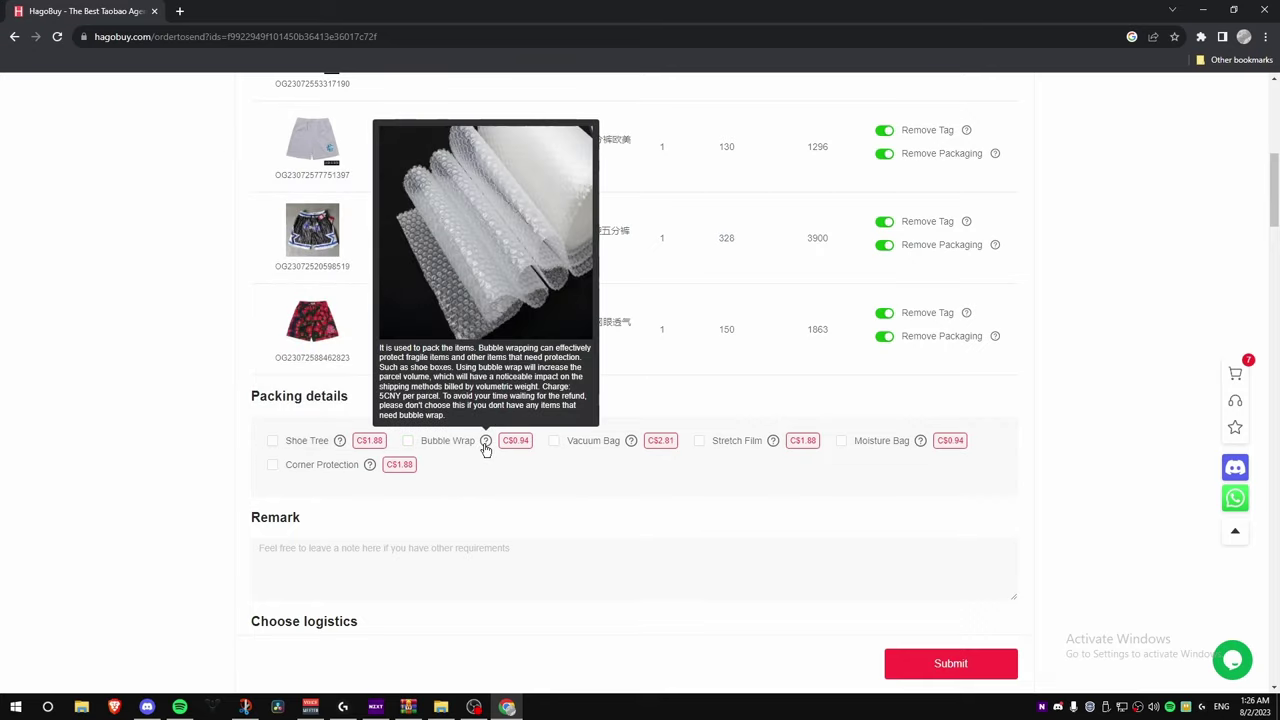
pyautogui.moveTo(772, 447)
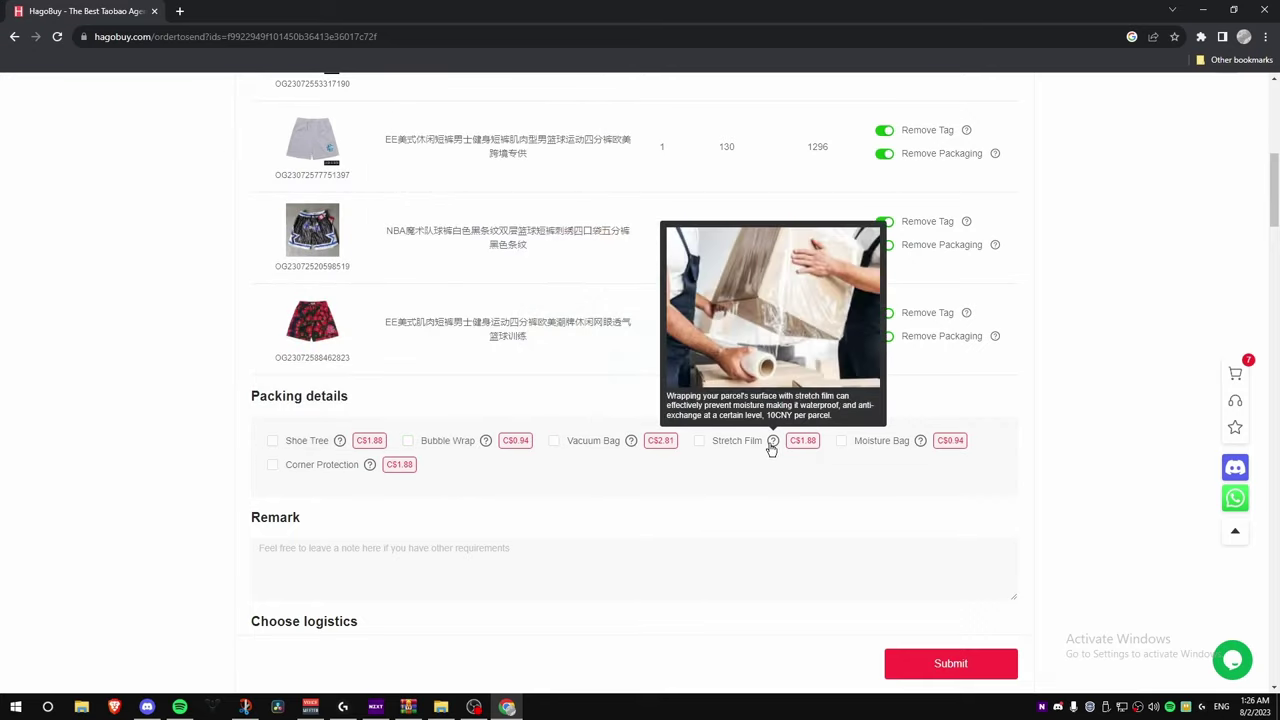
pyautogui.click(971, 580)
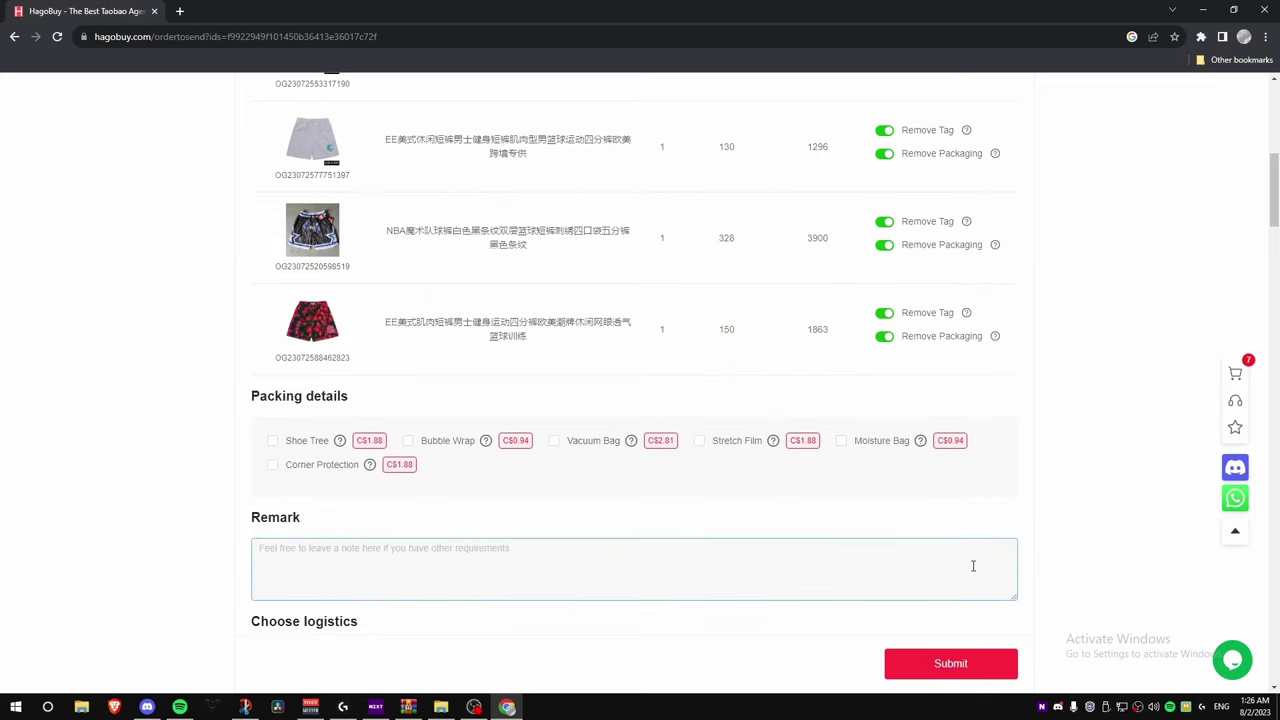
pyautogui.click(564, 492)
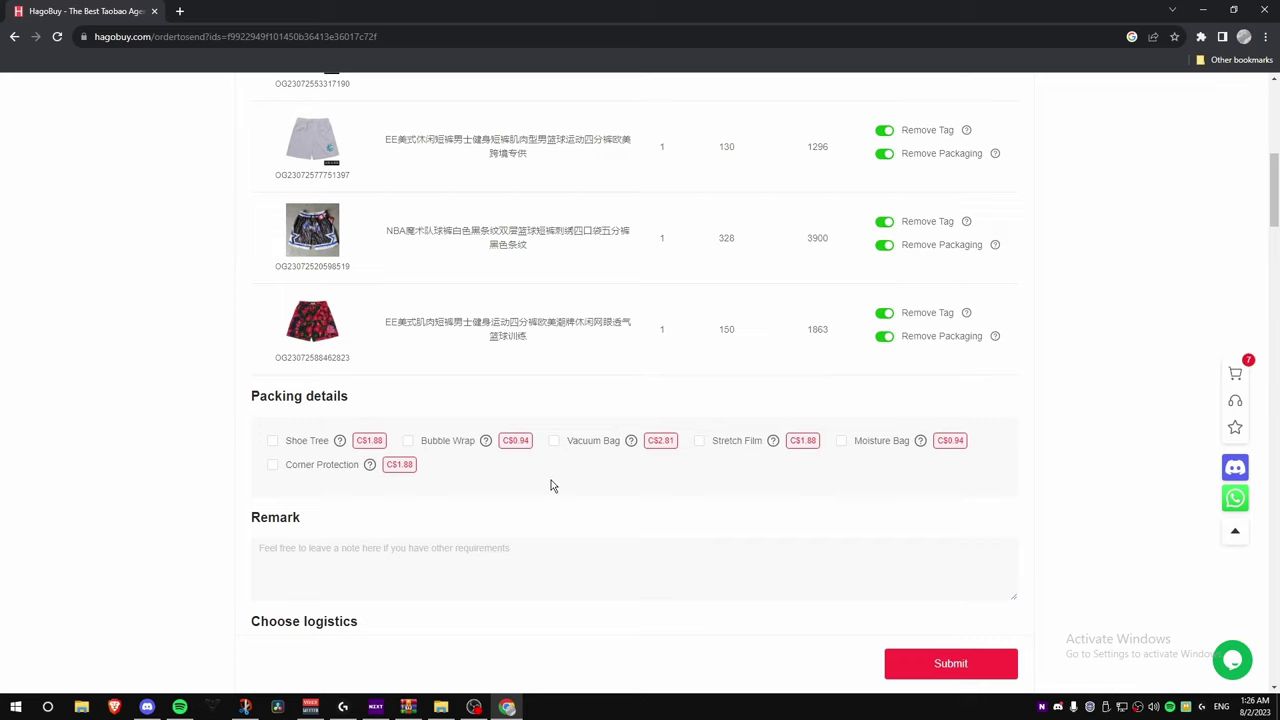
# - Check the Vacuum Bag description and add Vacuum Bag and Stretch Film to the parcel's packing options
pyautogui.moveTo(632, 445)
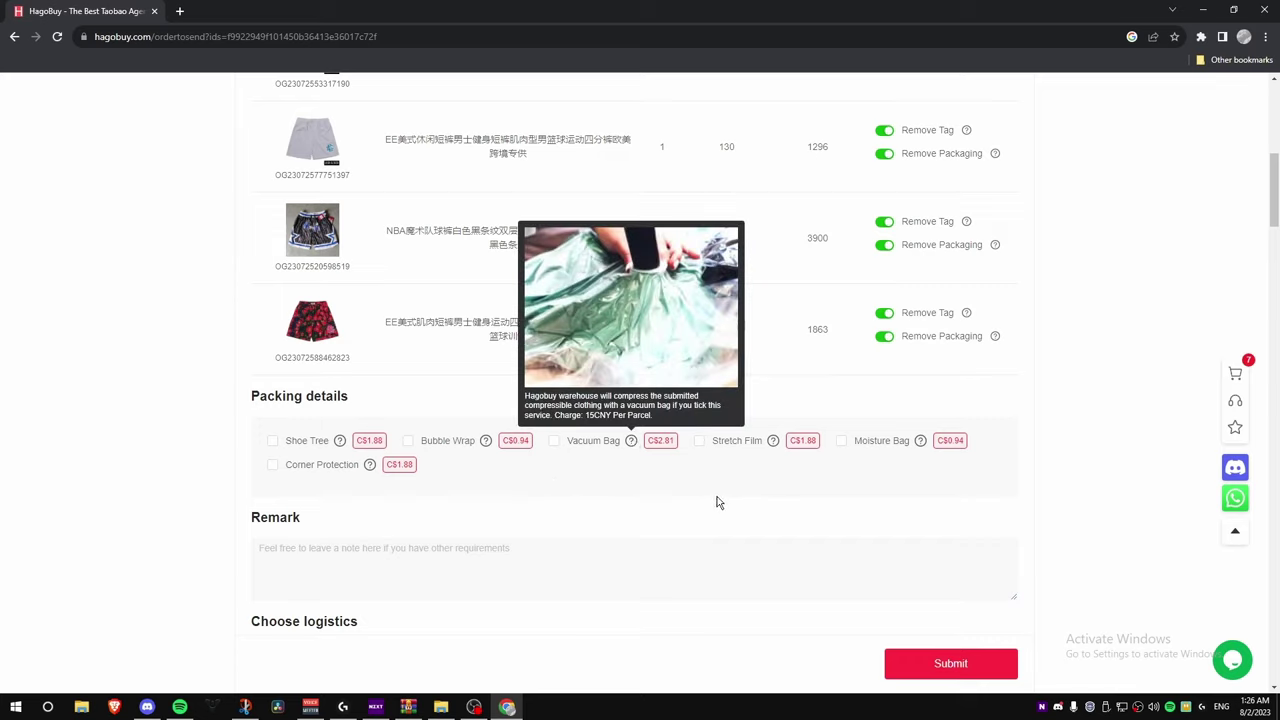
pyautogui.moveTo(773, 444)
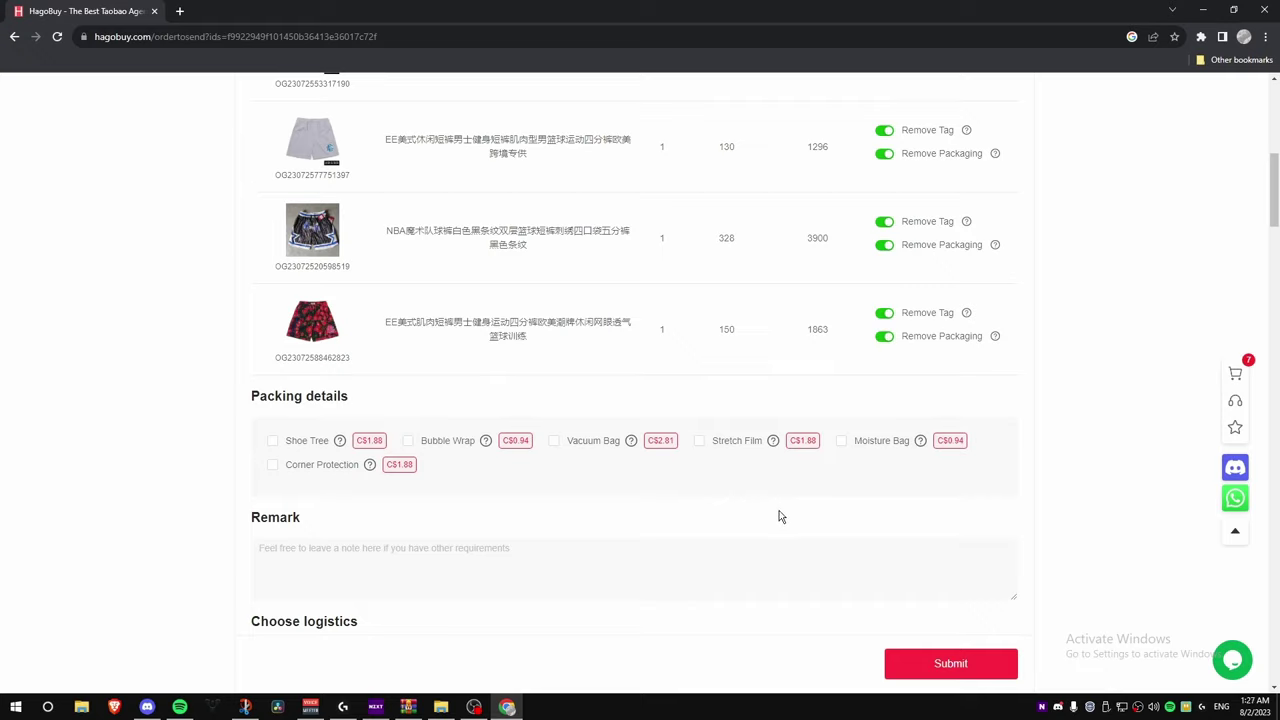
pyautogui.moveTo(588, 440)
# - Compare the fees, transit times and billing rules of the available shipping lines, from SAL to the UPS lines
pyautogui.scroll(-3, 696, 494)
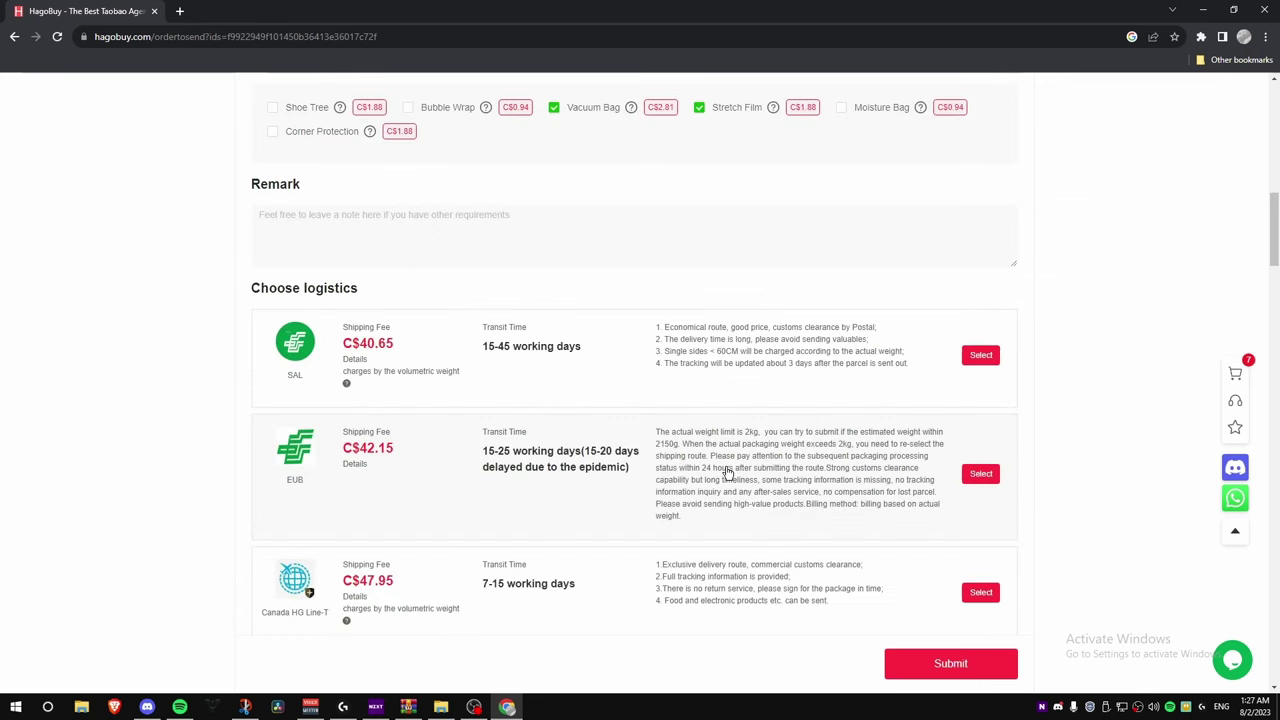
pyautogui.moveTo(356, 389)
pyautogui.scroll(-2, 515, 366)
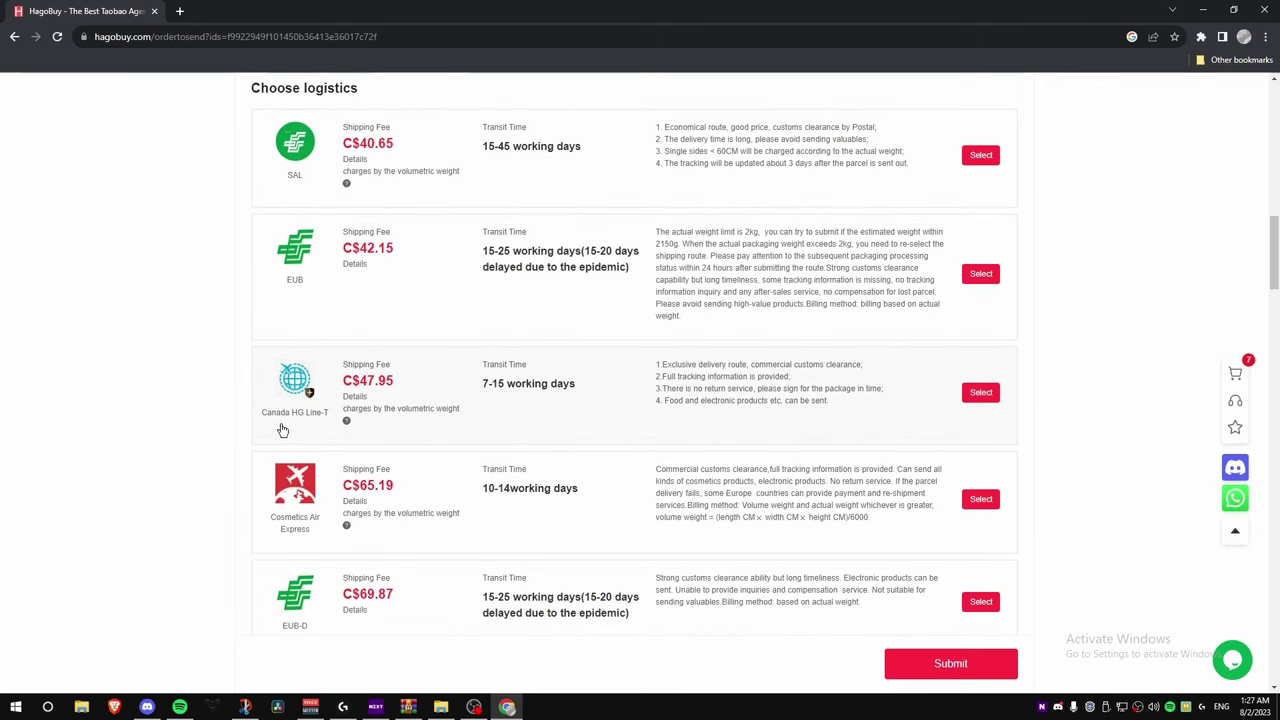
pyautogui.moveTo(346, 420)
pyautogui.scroll(-1, 417, 418)
pyautogui.scroll(-2, 417, 418)
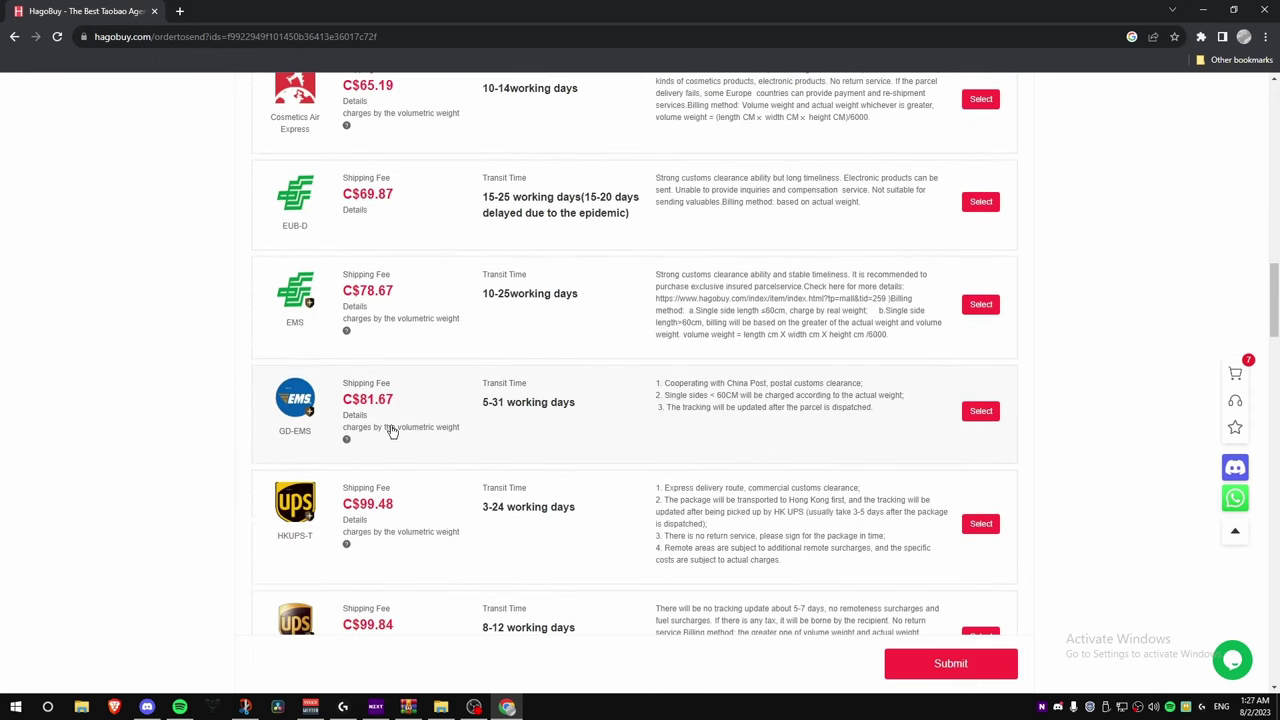
pyautogui.scroll(-1, 388, 426)
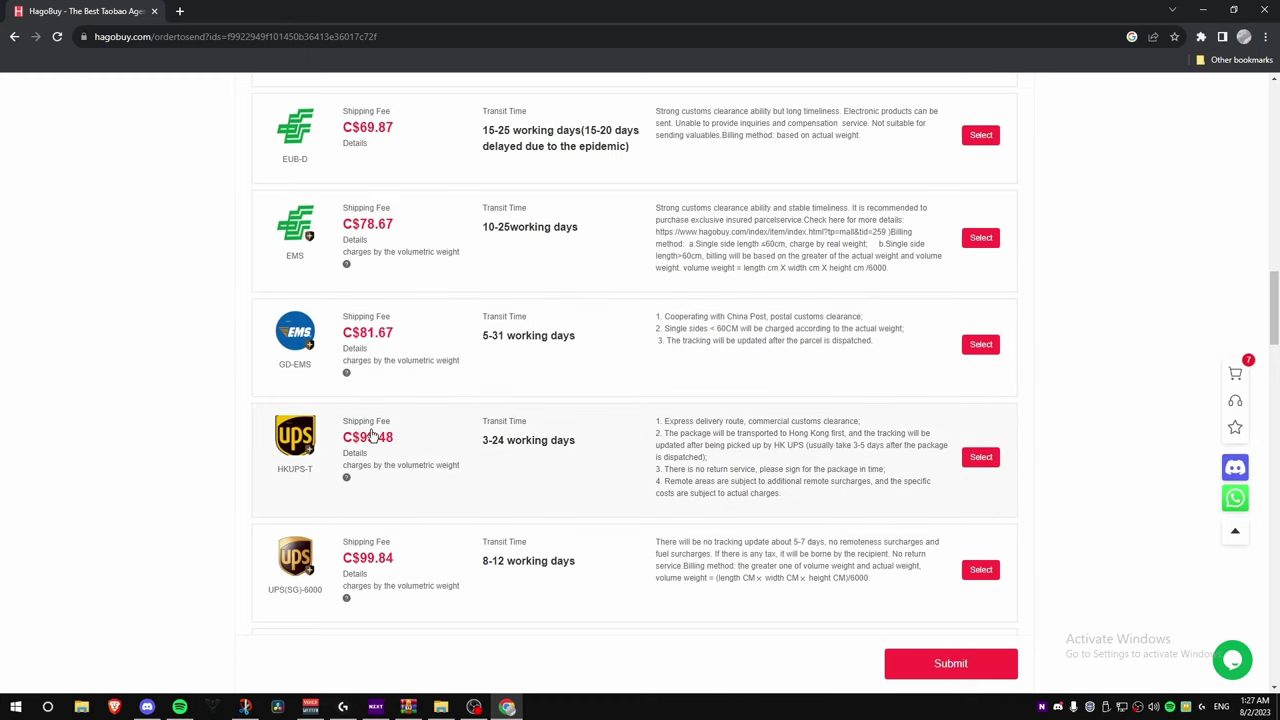
pyautogui.scroll(-1, 340, 467)
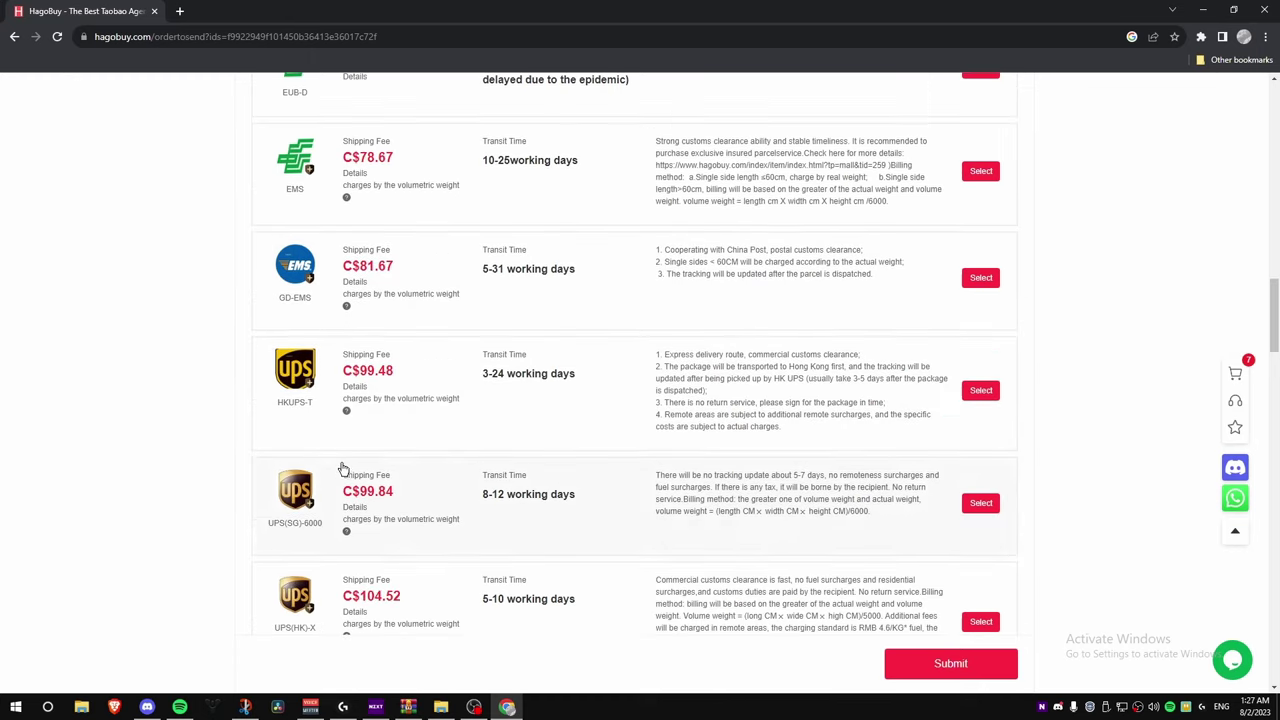
# - Read the insurance coverage of the HKUPS-T line and compare it with the other EMS, UPS and postal lines
pyautogui.scroll(2, 342, 468)
pyautogui.moveTo(316, 511)
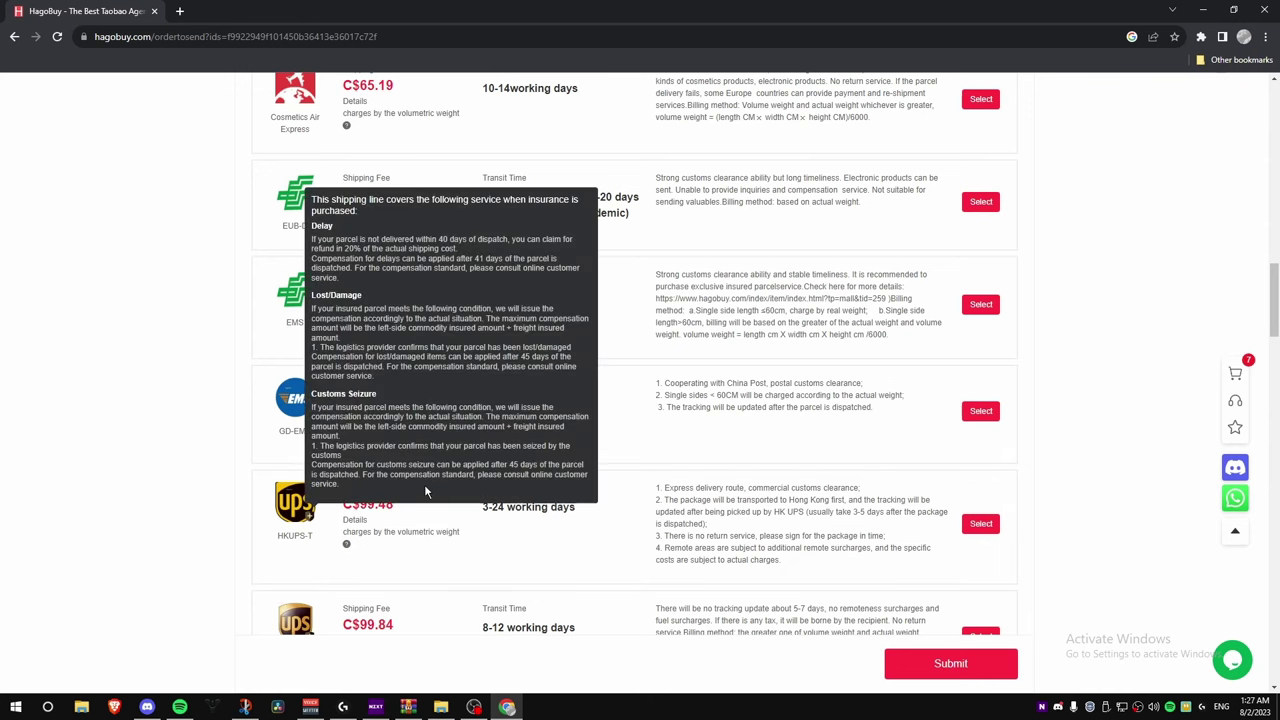
pyautogui.scroll(-2, 310, 500)
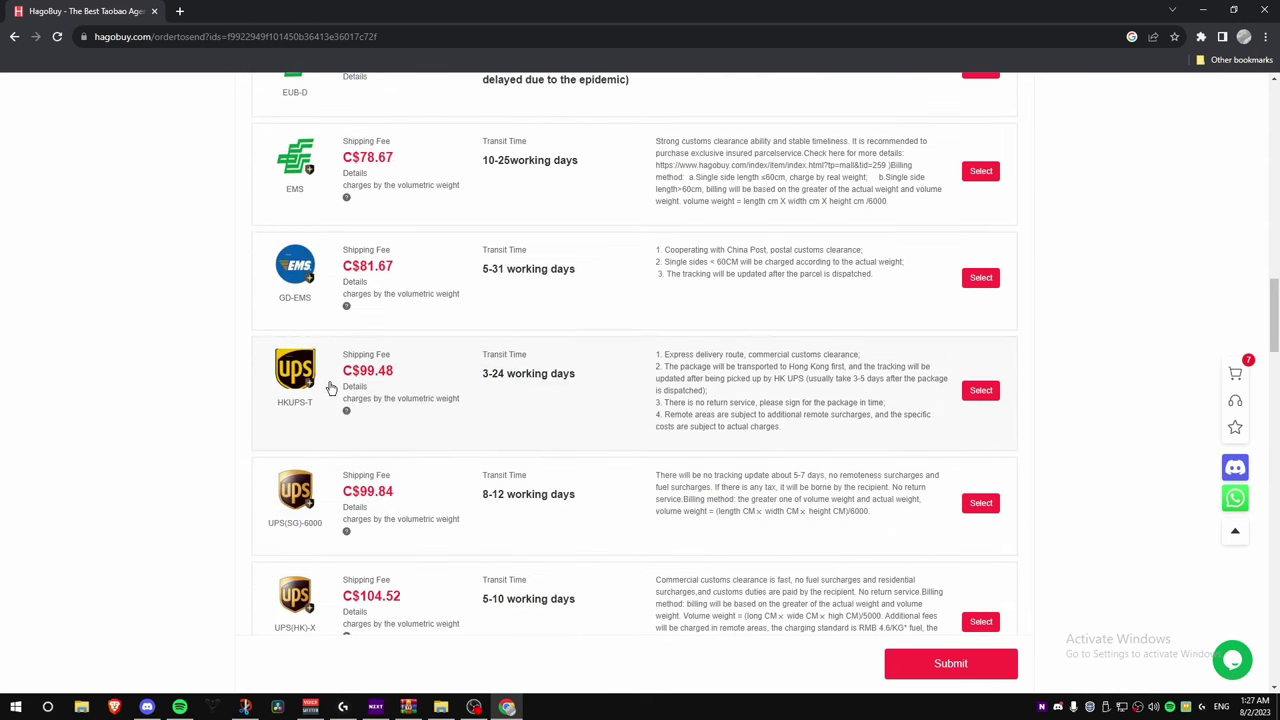
pyautogui.scroll(2, 90, 390)
pyautogui.scroll(1, 92, 391)
pyautogui.scroll(-1, 94, 391)
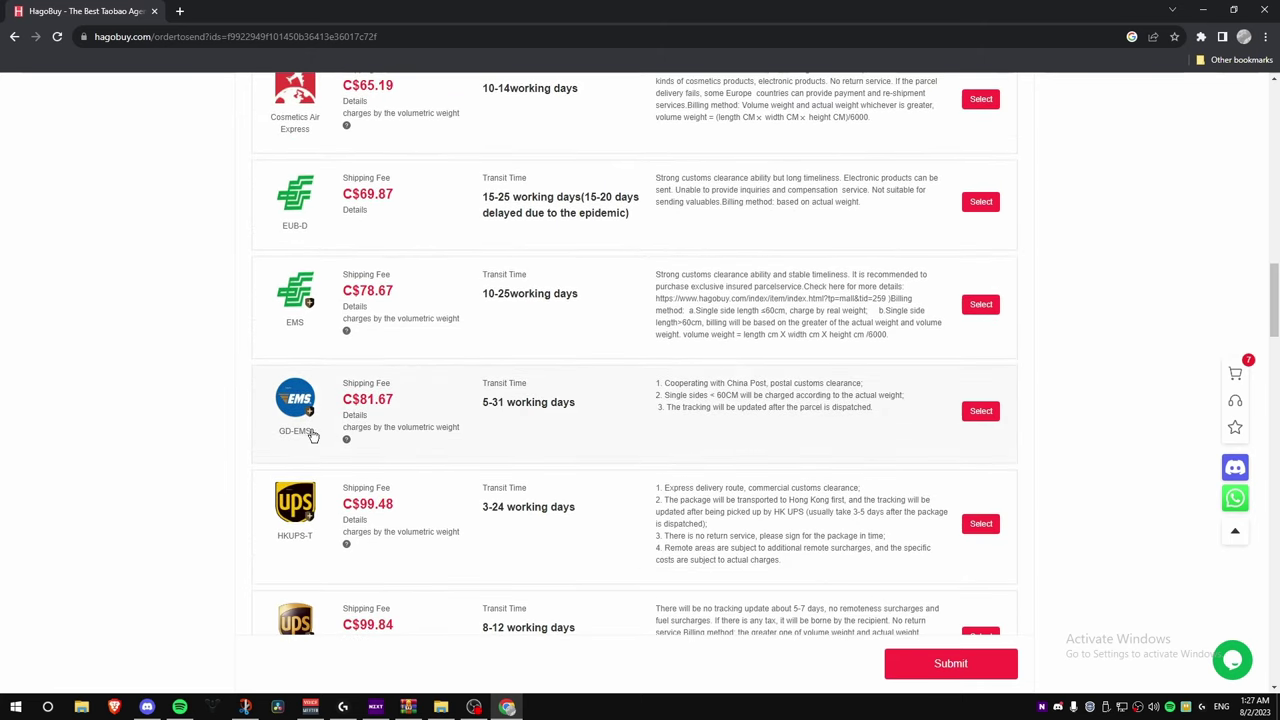
pyautogui.scroll(9, 310, 440)
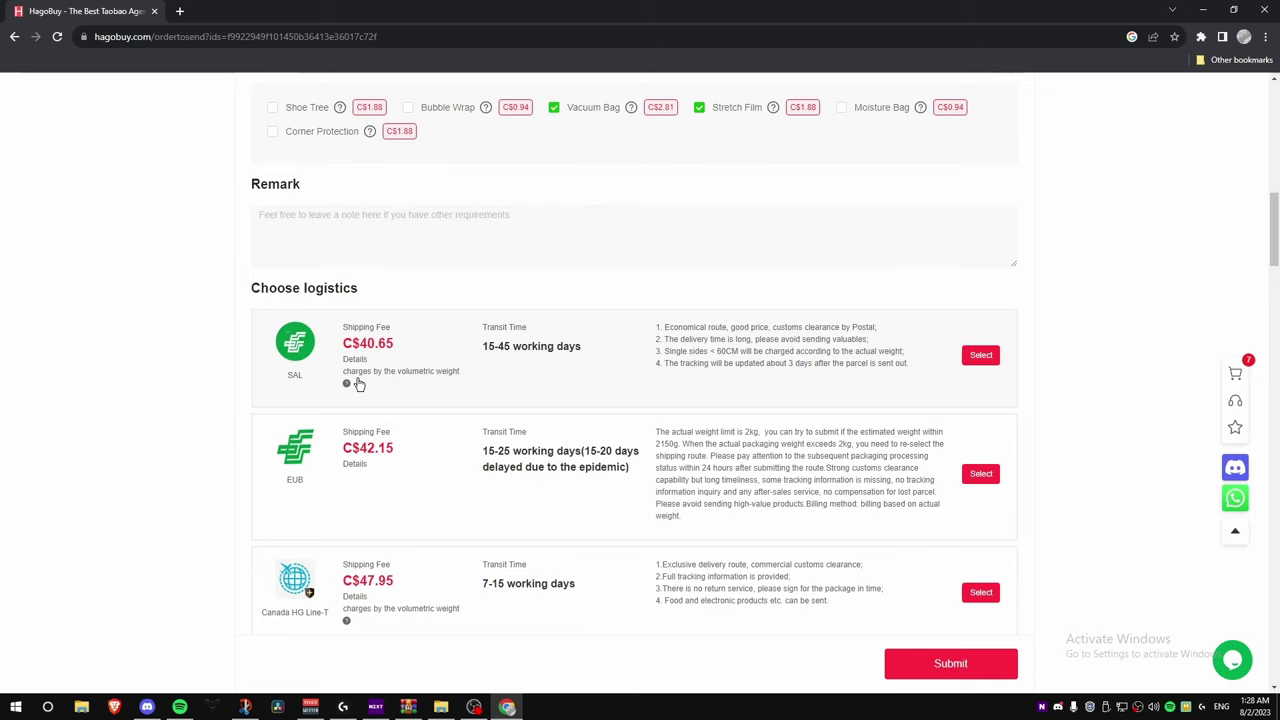
pyautogui.scroll(-6, 358, 385)
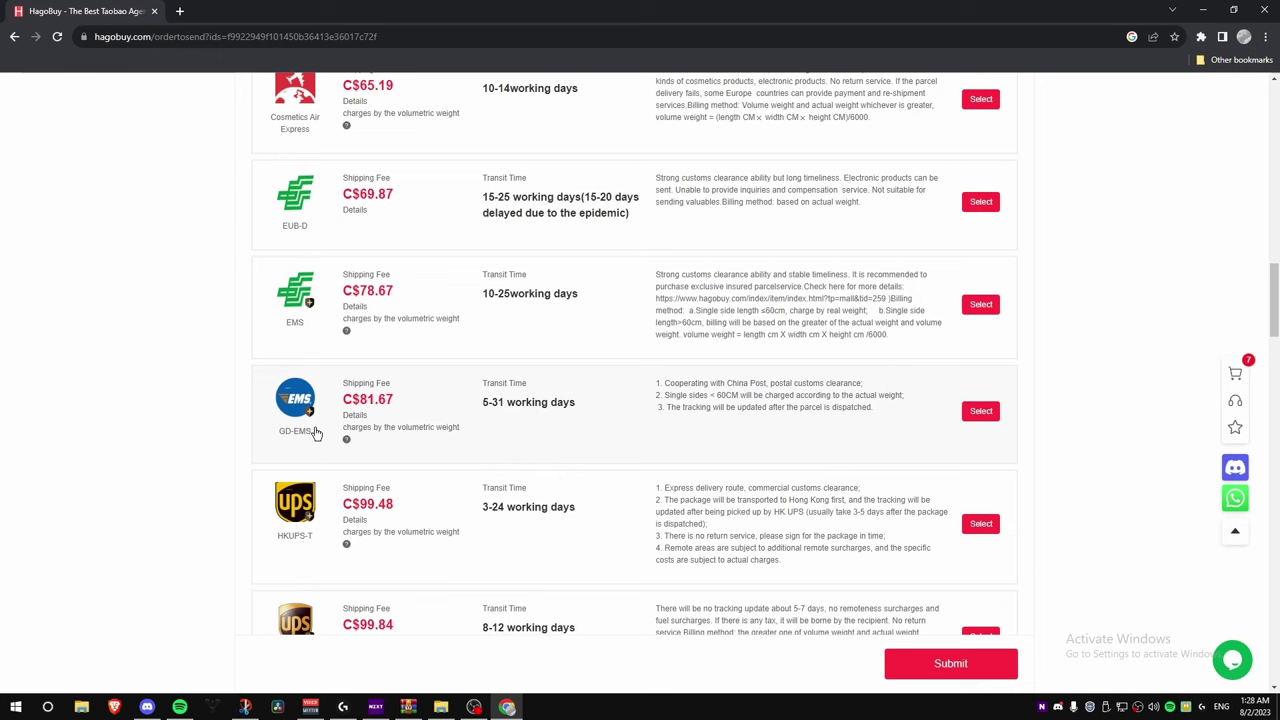
pyautogui.scroll(-1, 318, 440)
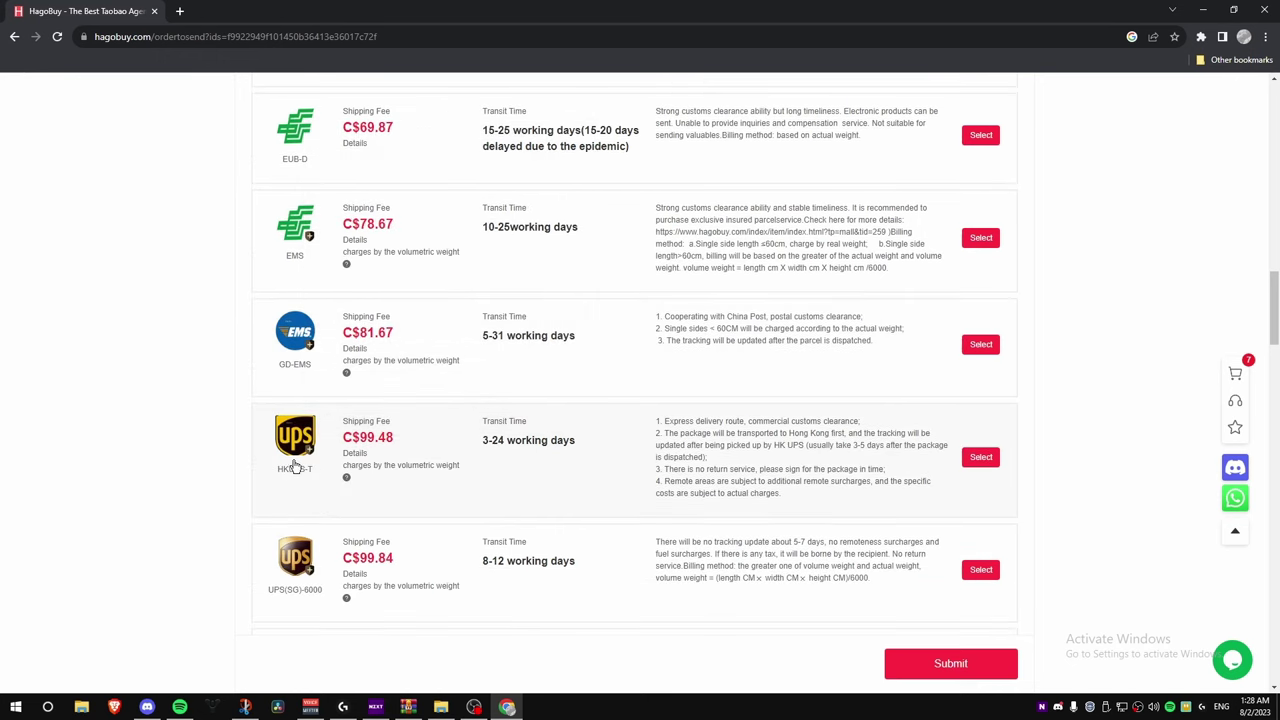
pyautogui.scroll(-4, 368, 478)
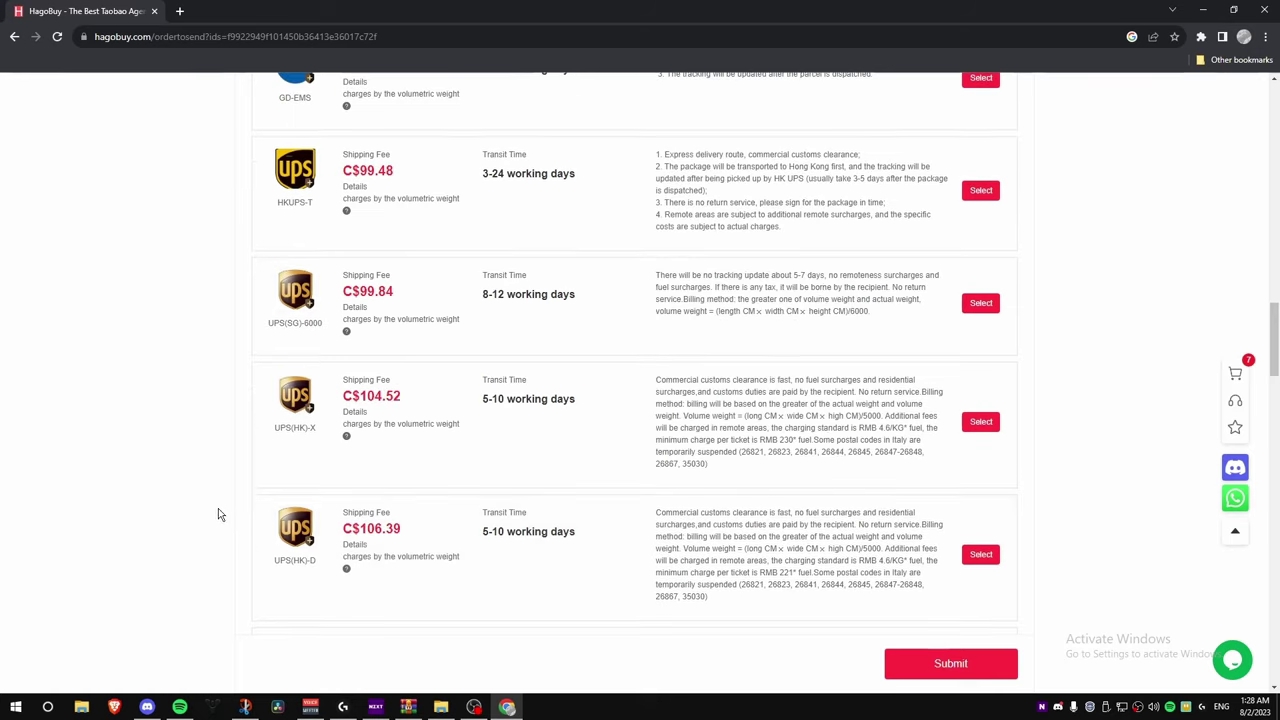
# - Choose the SAL shipping line and submit the parcel for checkout
pyautogui.scroll(8, 222, 514)
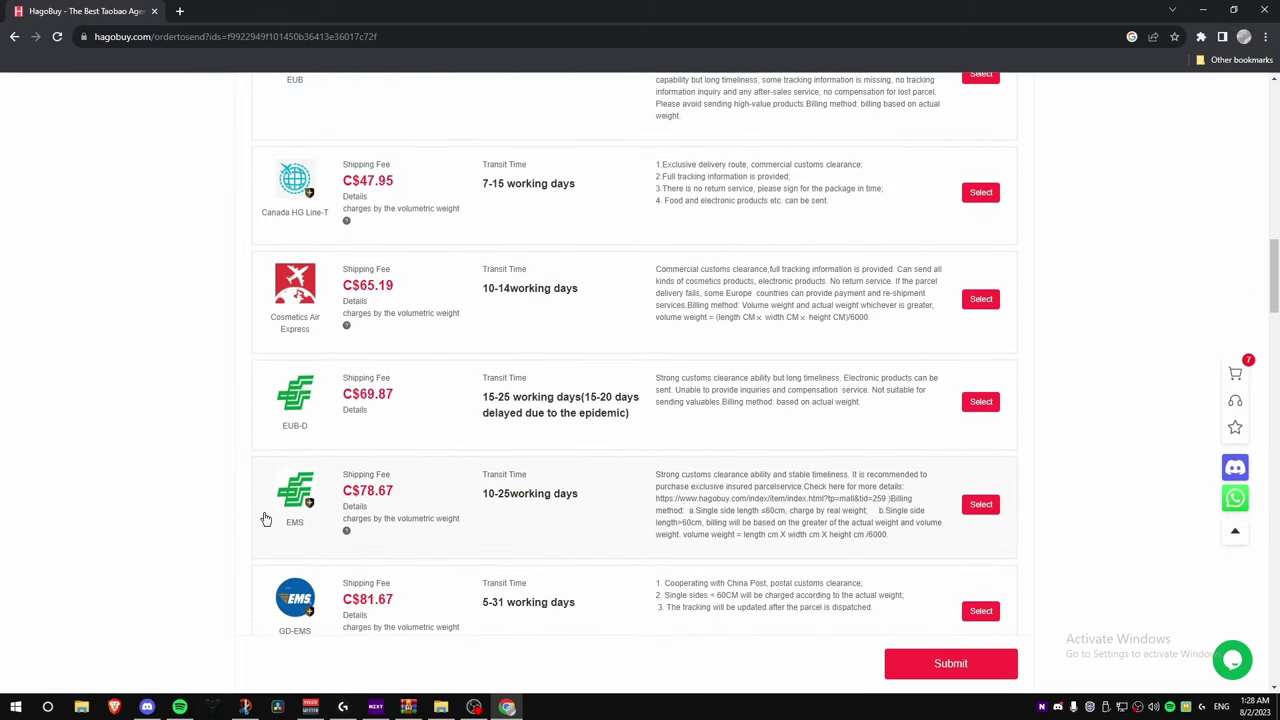
pyautogui.scroll(5, 265, 518)
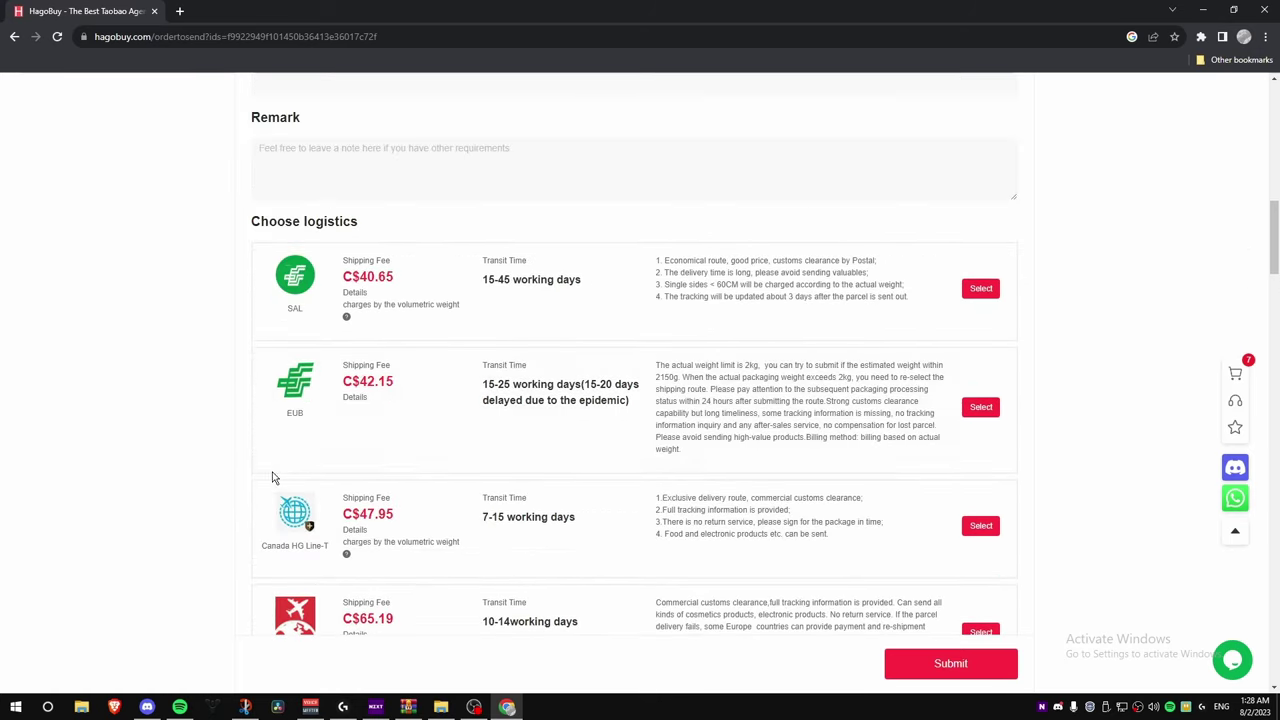
pyautogui.click(981, 289)
pyautogui.click(940, 428)
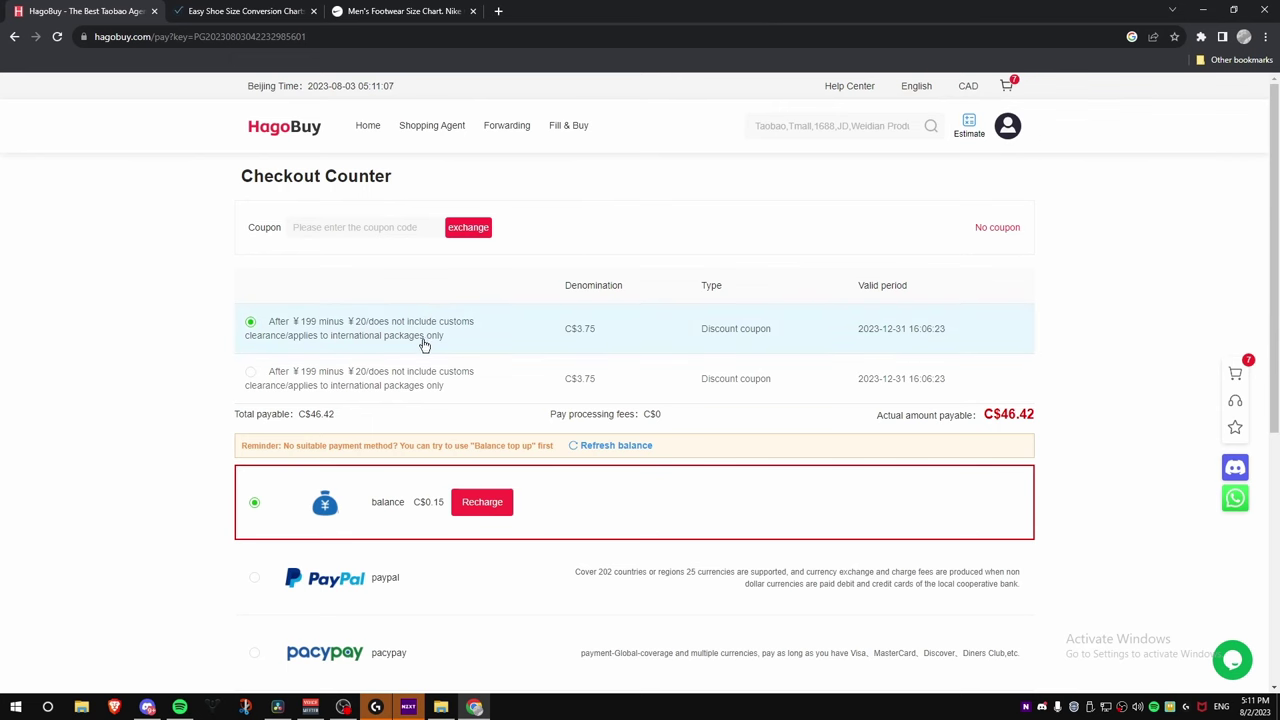
# - Switch to the second discount coupon at checkout and back to the first one
pyautogui.scroll(3, 428, 345)
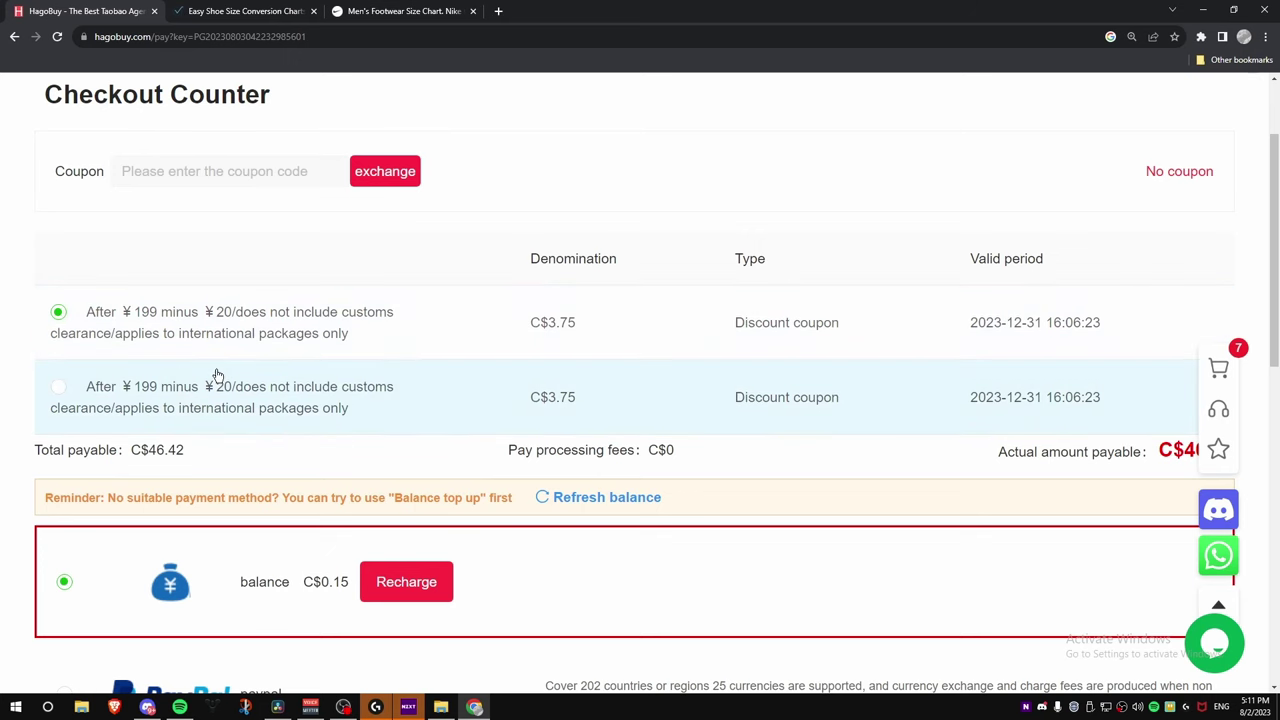
pyautogui.click(183, 387)
pyautogui.click(157, 321)
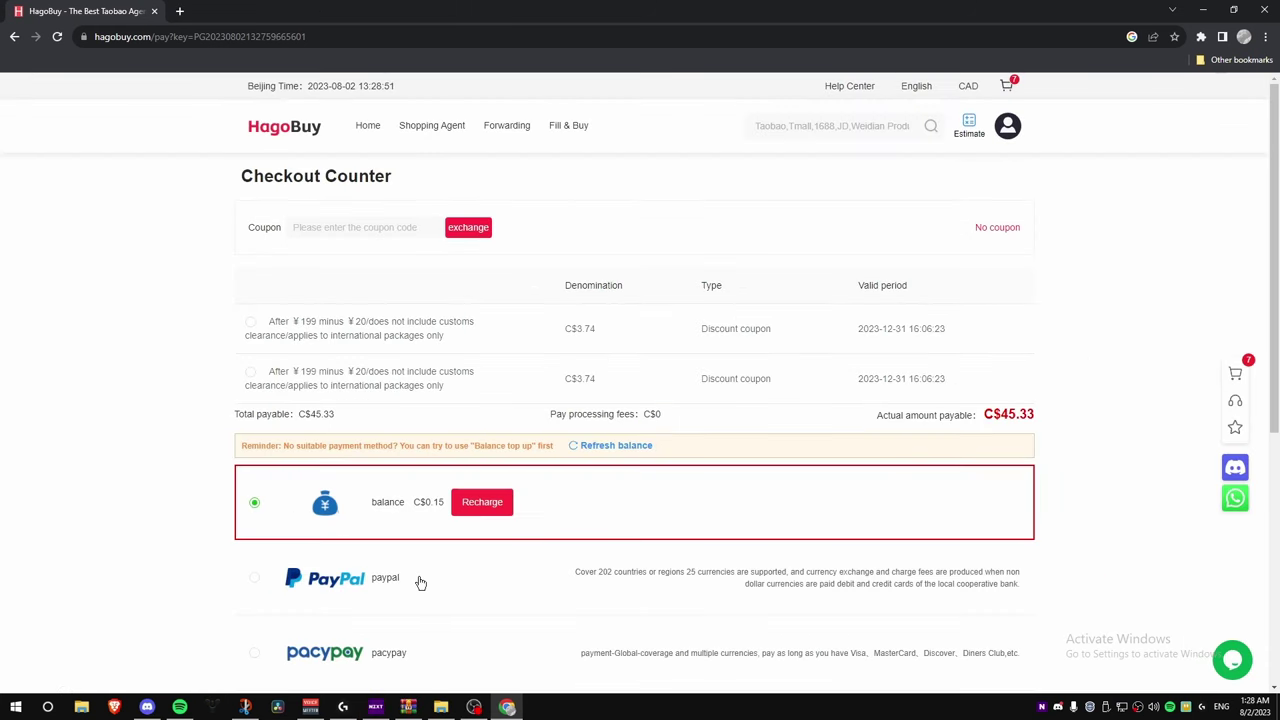
# - Open the list of submitted parcels
pyautogui.moveTo(1000, 138)
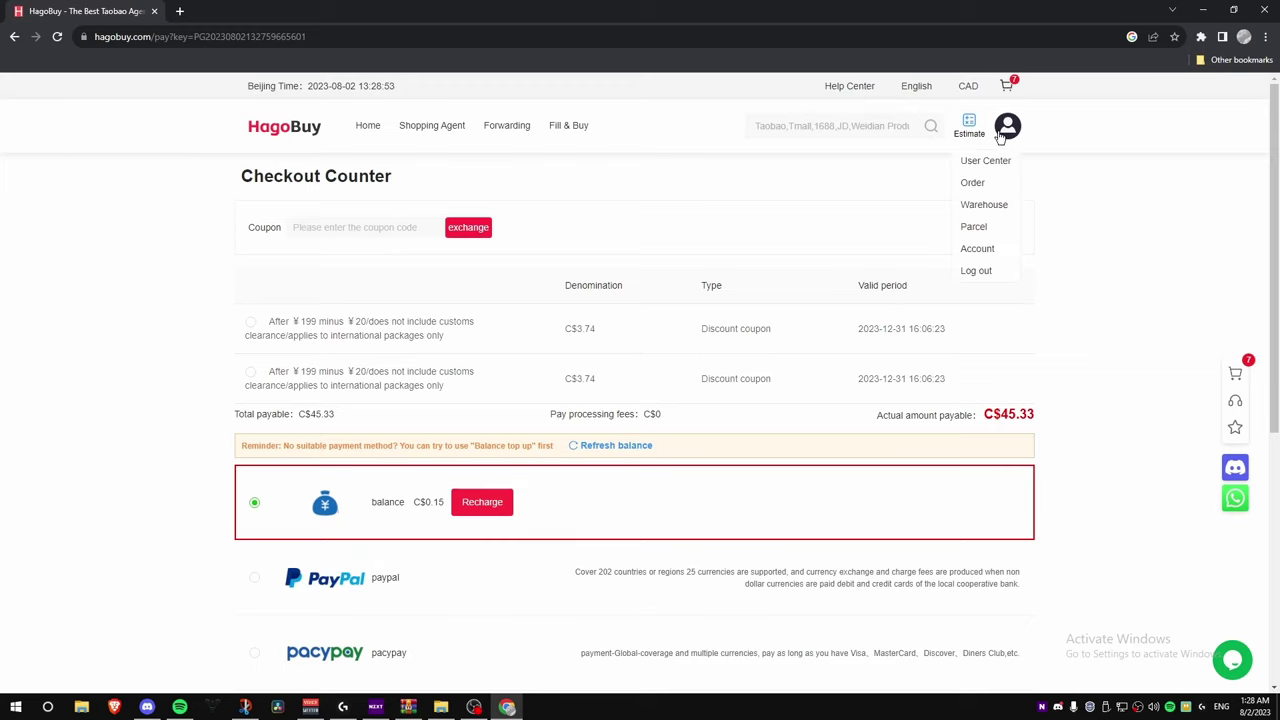
pyautogui.click(976, 228)
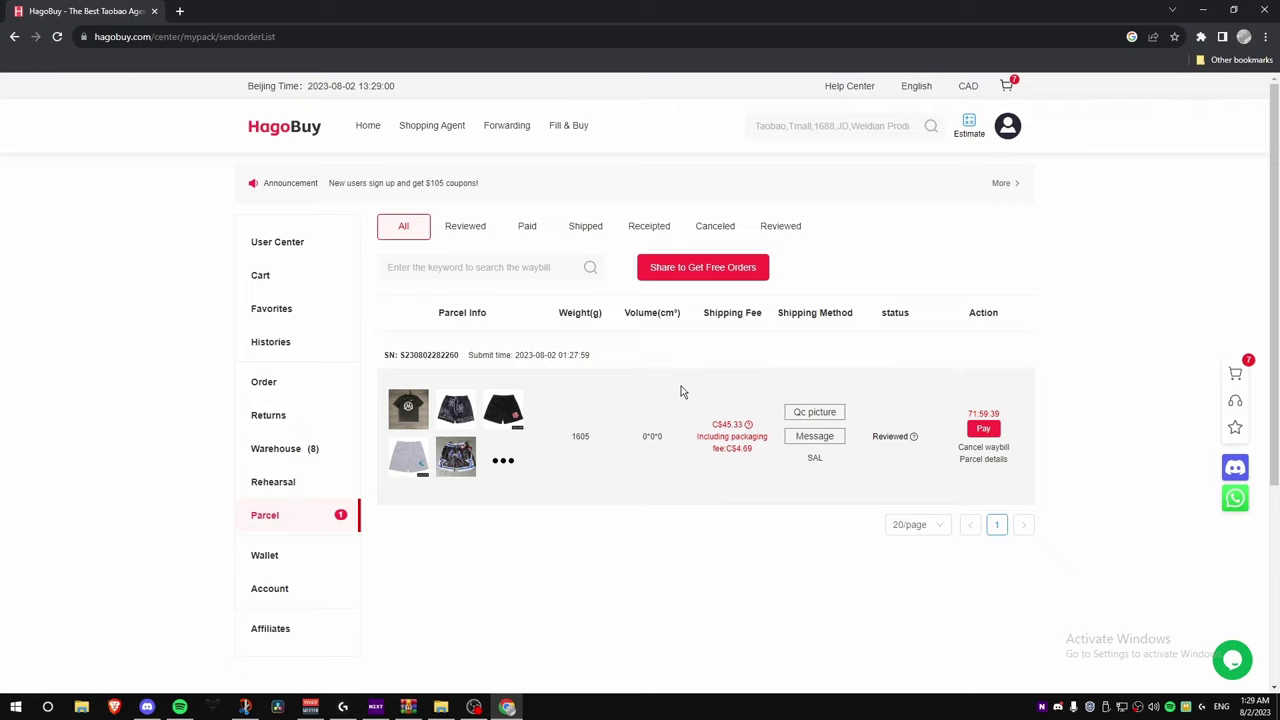
# - Find the China Post tracking page in a new browser tab and activate its tracking number field
pyautogui.click(180, 11)
pyautogui.write('chinapos')
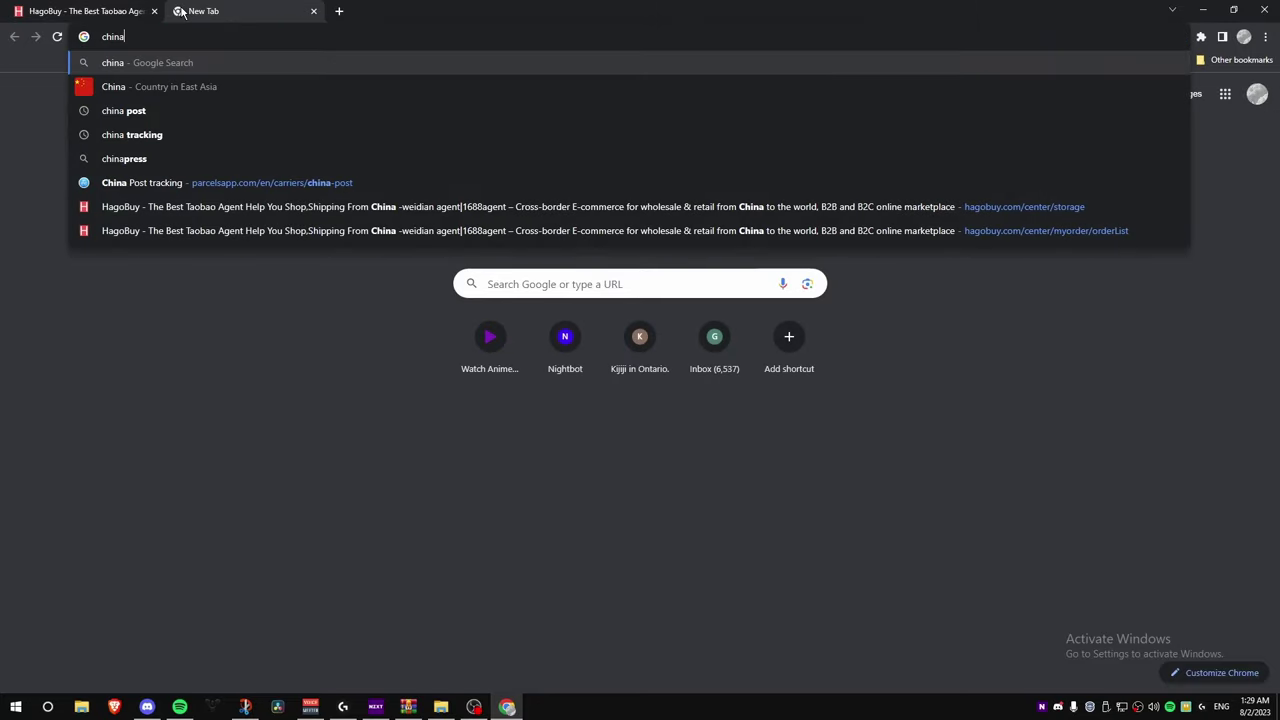
pyautogui.write('t')
pyautogui.press('Return')
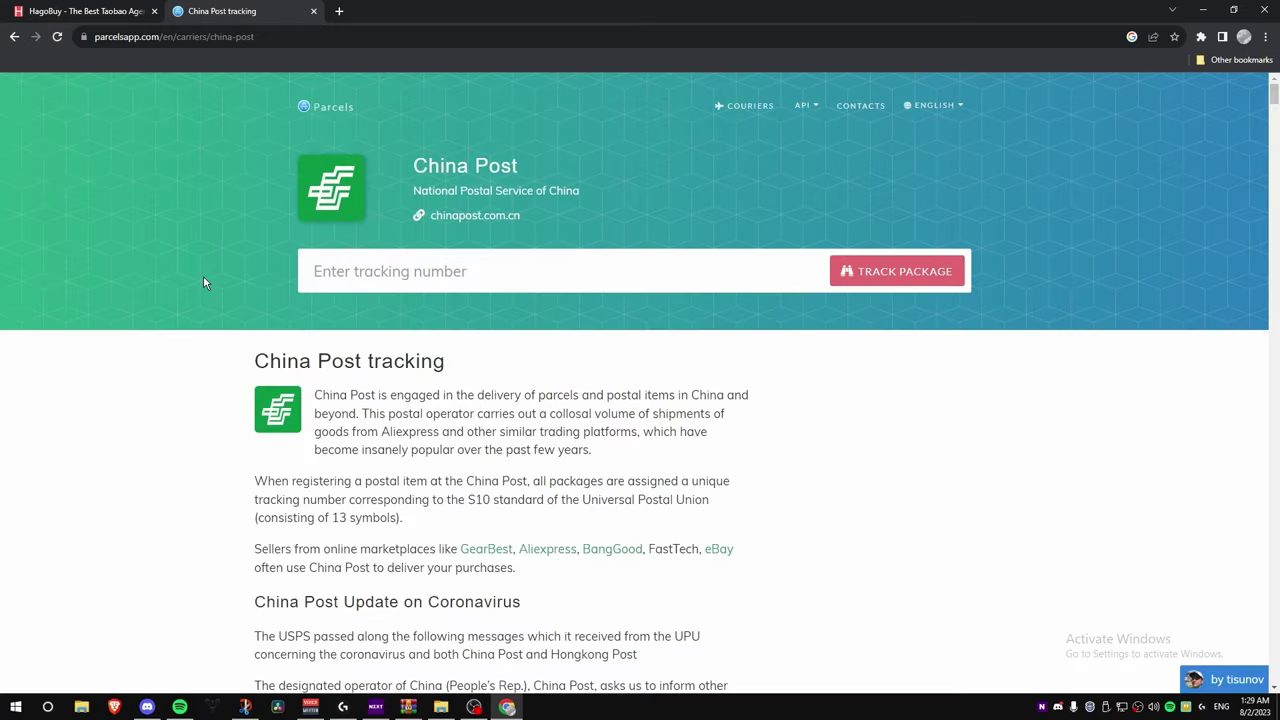
pyautogui.click(311, 268)
# - Look at the parcel entry alongside the China Post tracking page, and close the tracking page
pyautogui.click(92, 11)
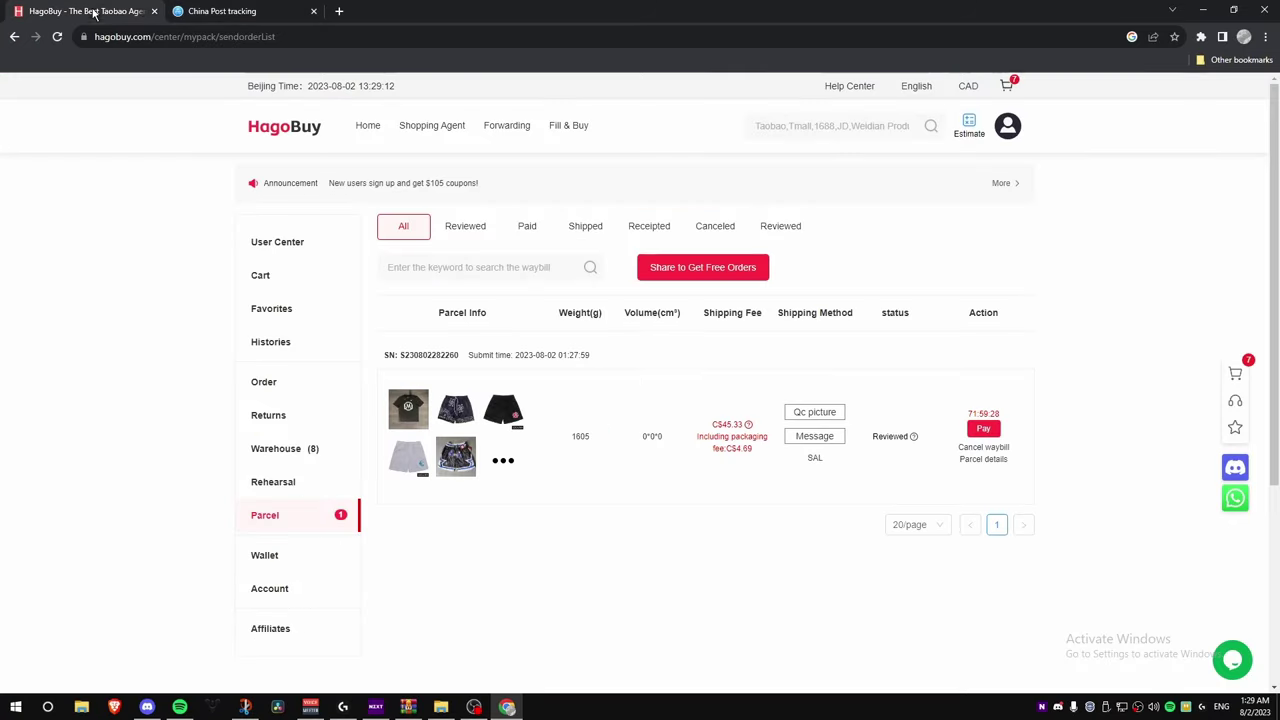
pyautogui.click(226, 9)
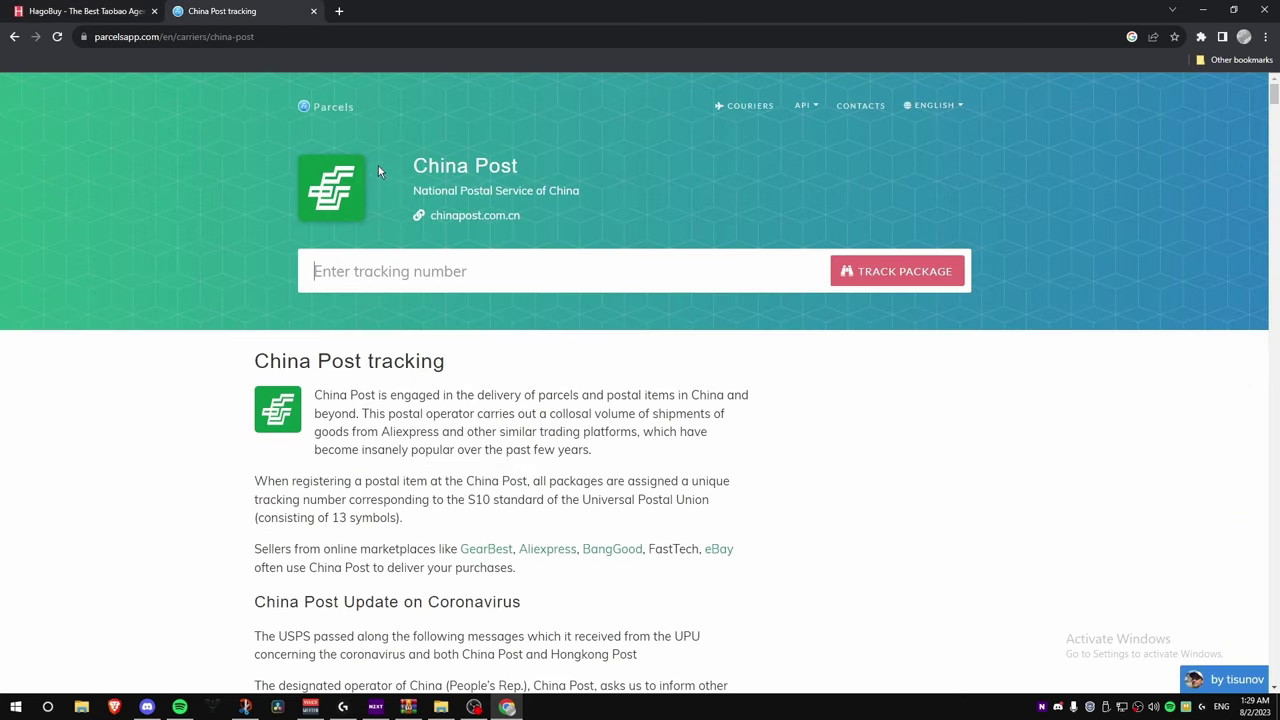
pyautogui.click(313, 11)
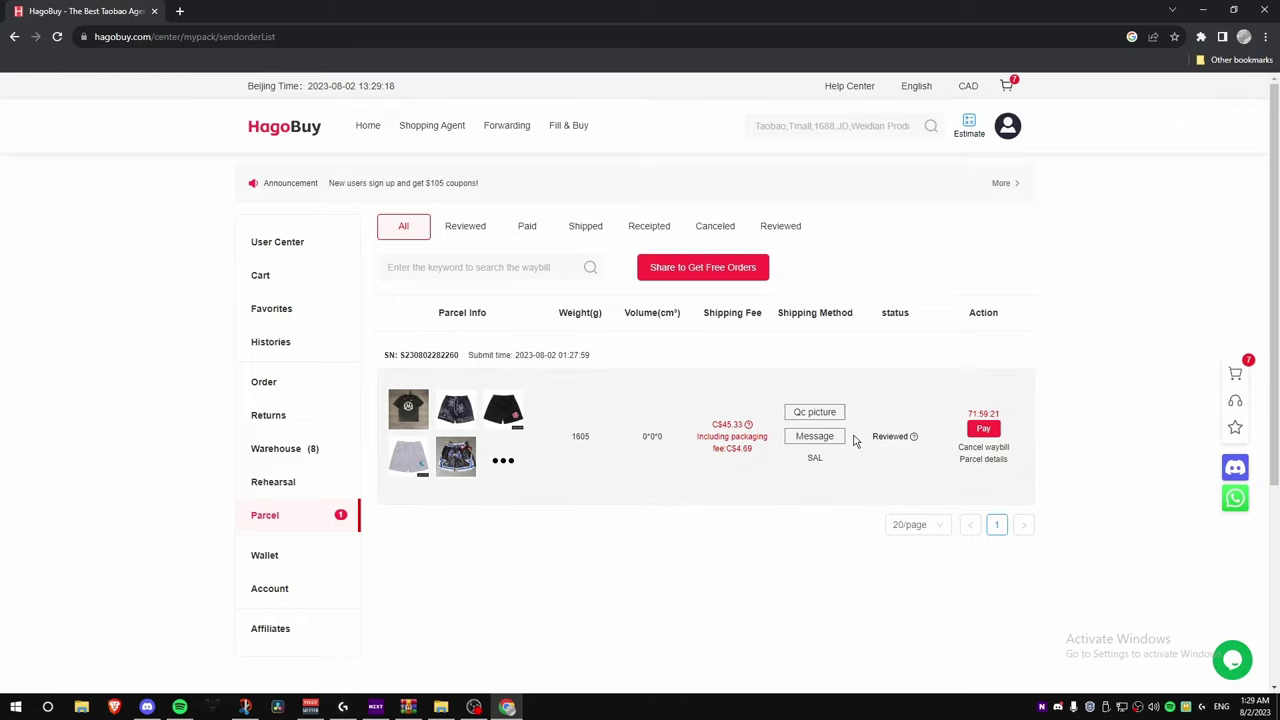